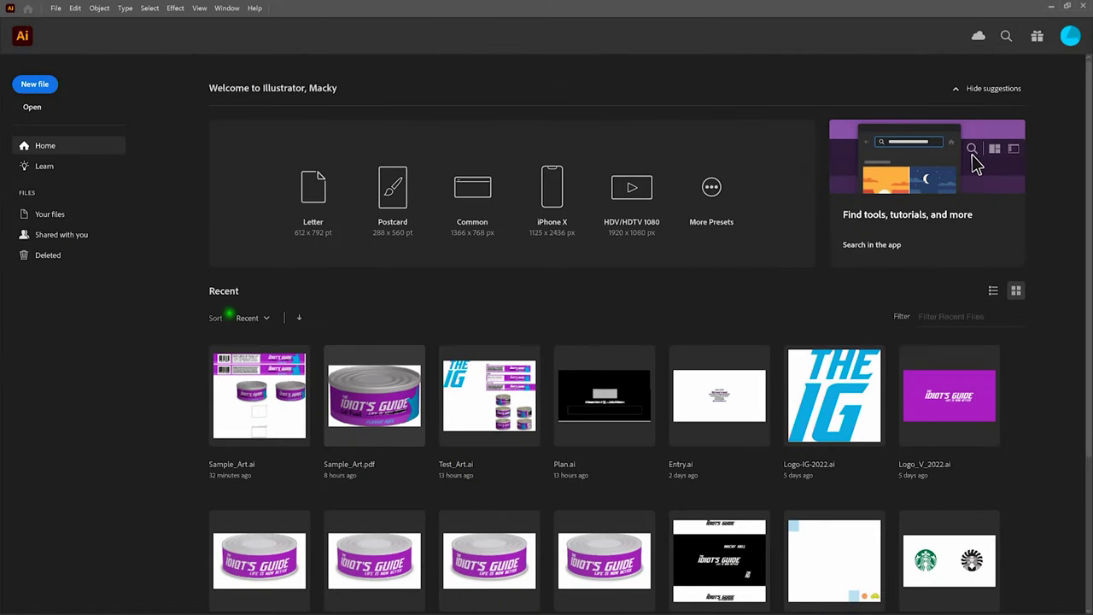
# Create a new 300 x 300 mm document with CMYK color and 300 ppi raster effects, fitted to the window.
pyautogui.hotkey('ctrl', 'n')
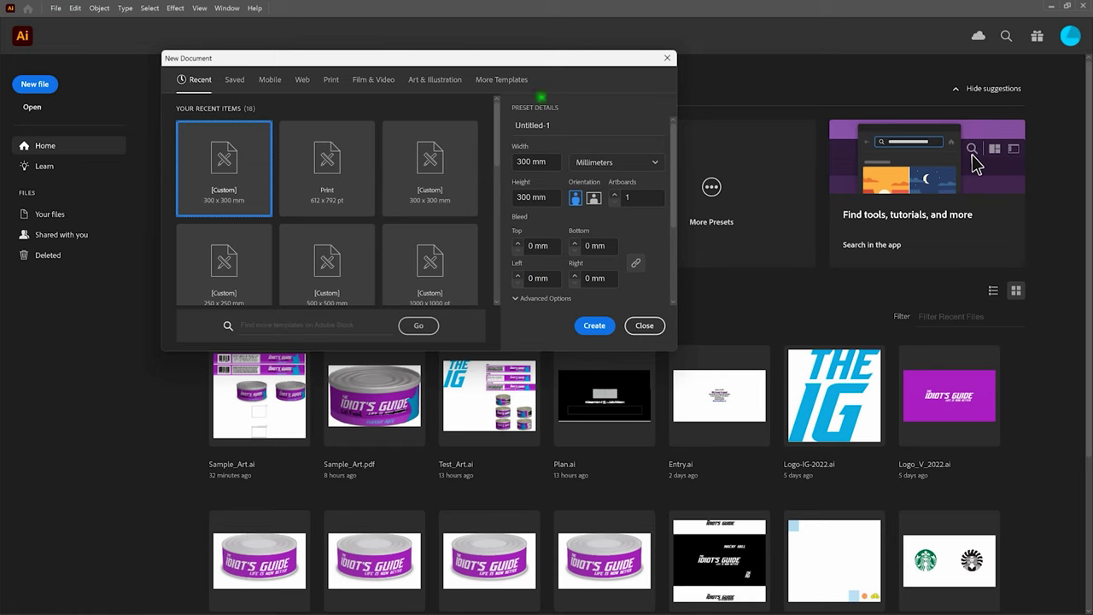
pyautogui.moveTo(673, 171); pyautogui.dragTo(669, 253)
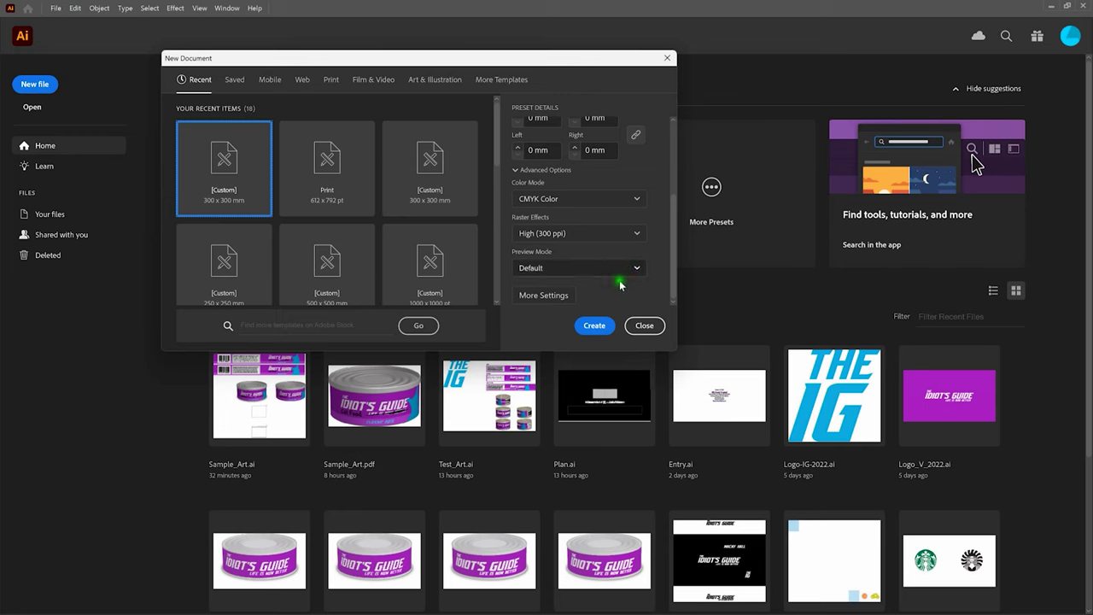
pyautogui.click(594, 325)
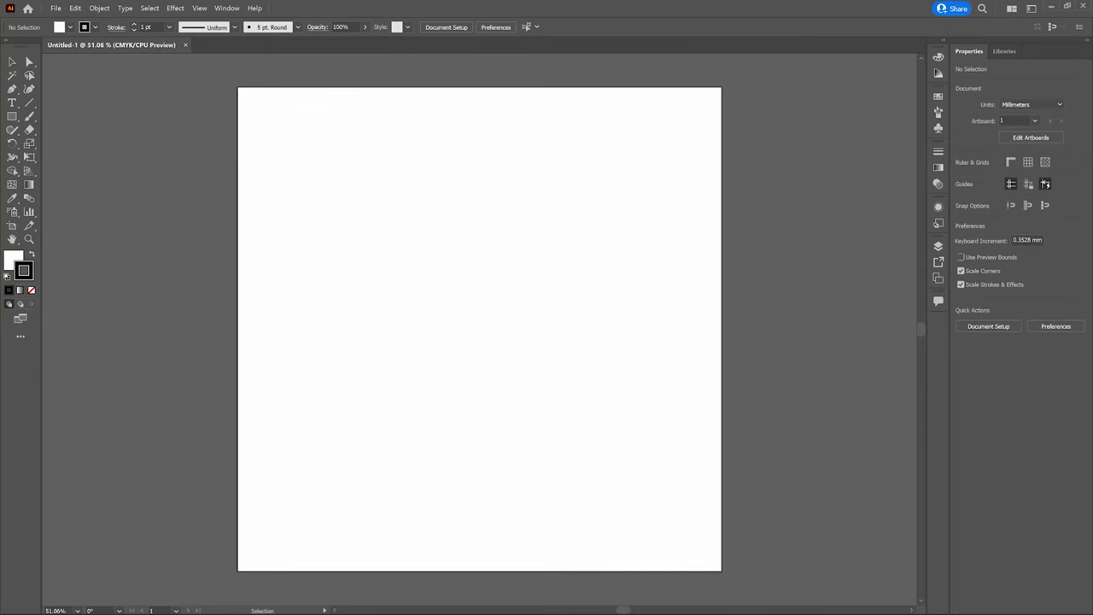
pyautogui.hotkey('ctrl', '0')
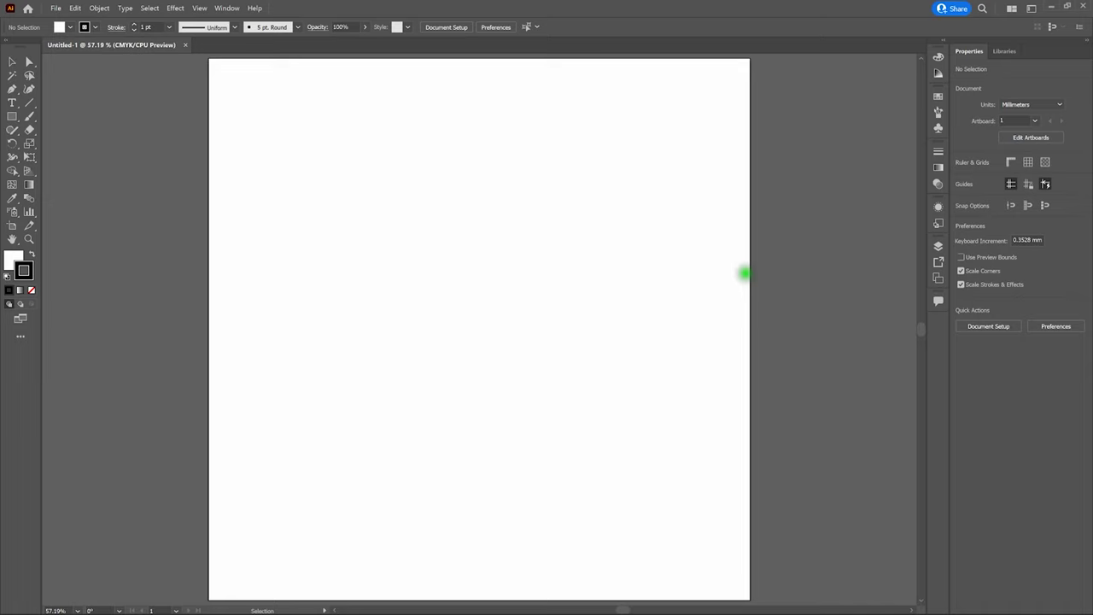
# Check which workspace is active and whether Smart Guides are turned on.
pyautogui.click(1032, 8)
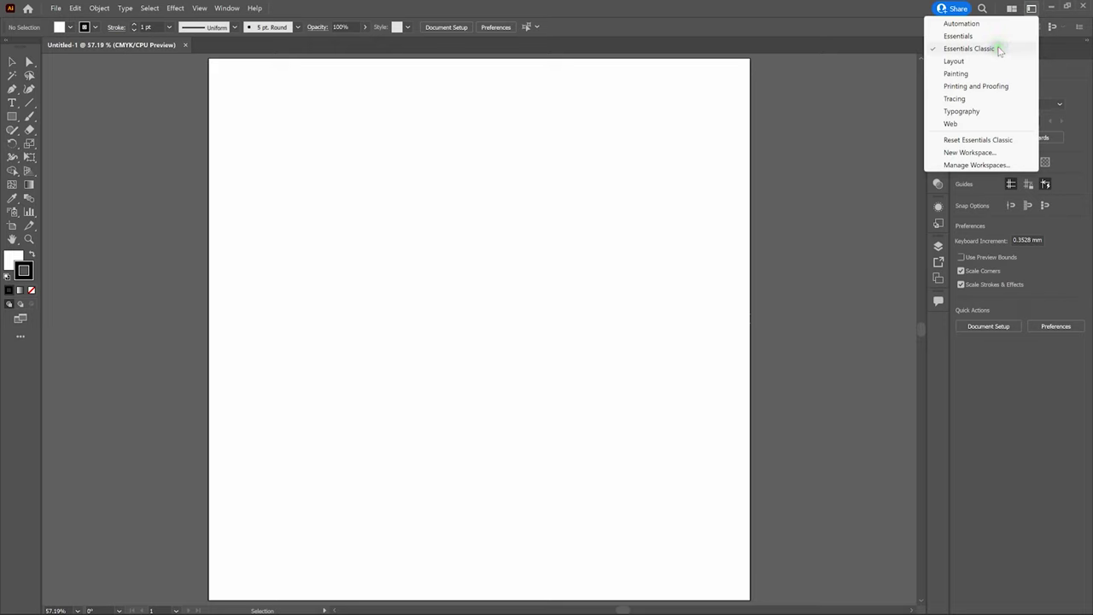
pyautogui.click(869, 8)
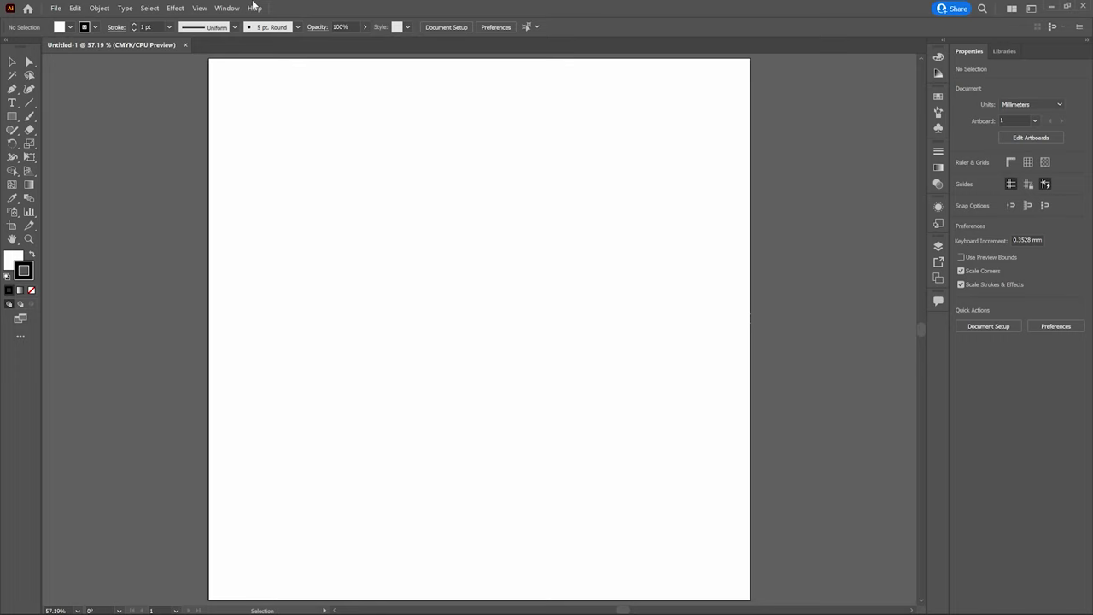
pyautogui.click(199, 8)
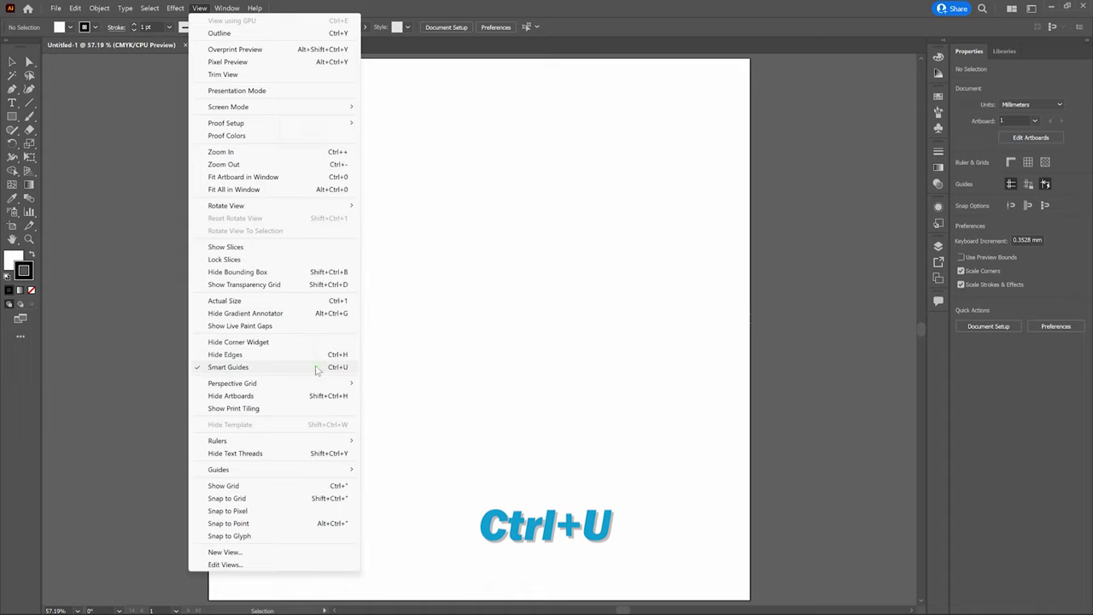
pyautogui.click(599, 5)
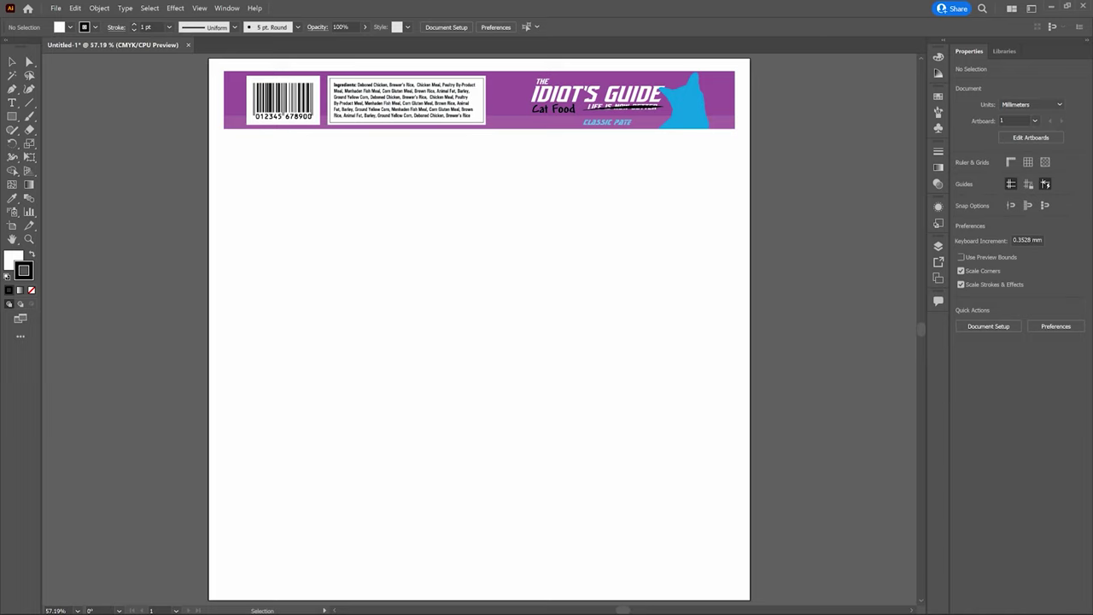
# Draw a rectangle 45 mm wide and 32 mm high on the empty area below the label artwork.
pyautogui.click(451, 213)
pyautogui.click(11, 116)
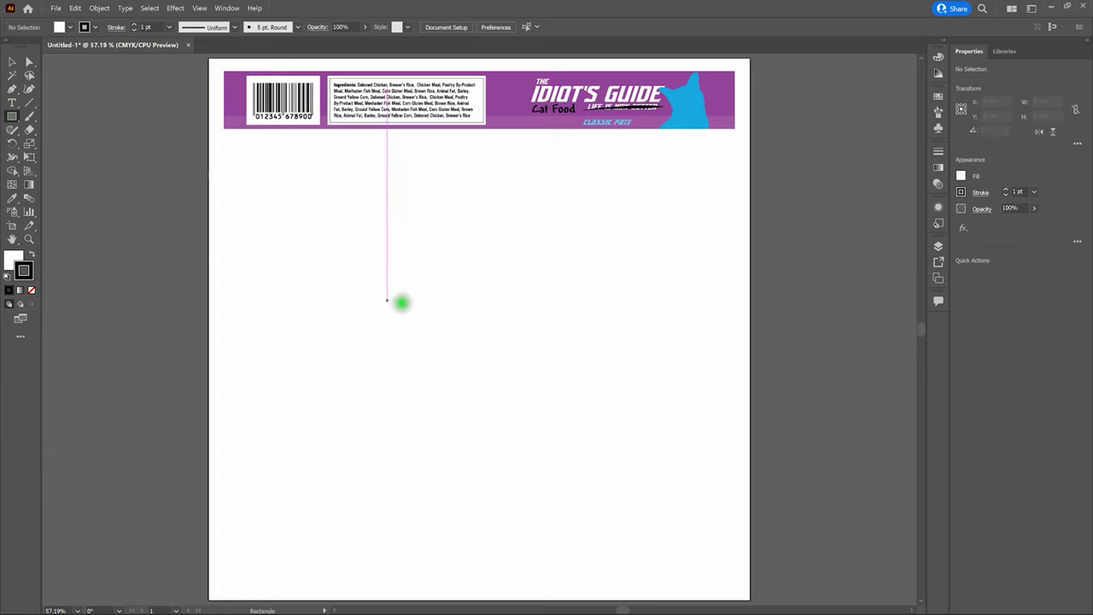
pyautogui.click(477, 336)
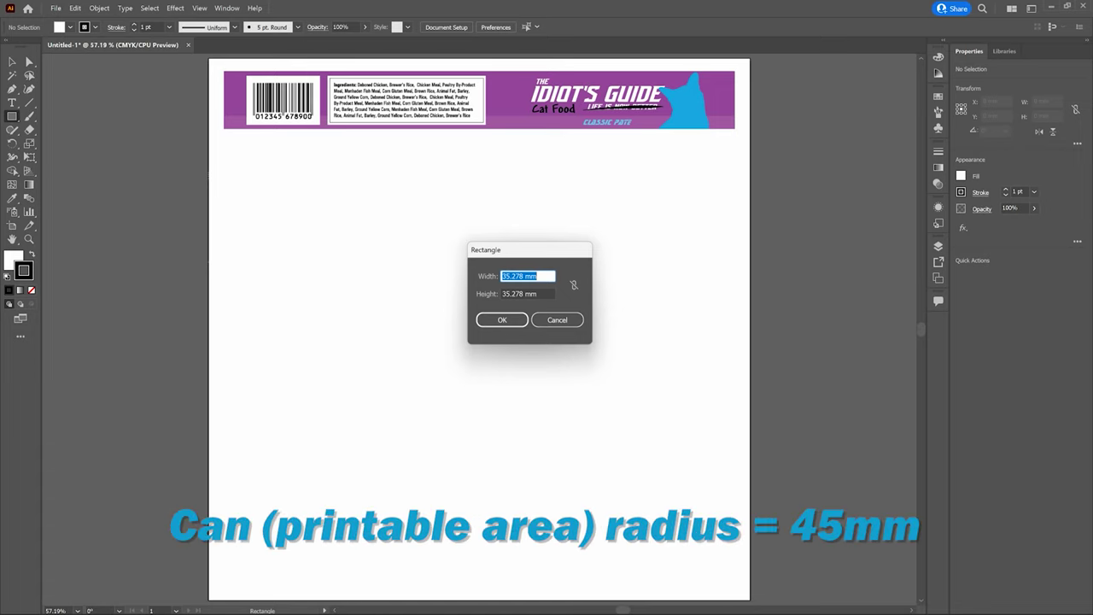
pyautogui.write('45')
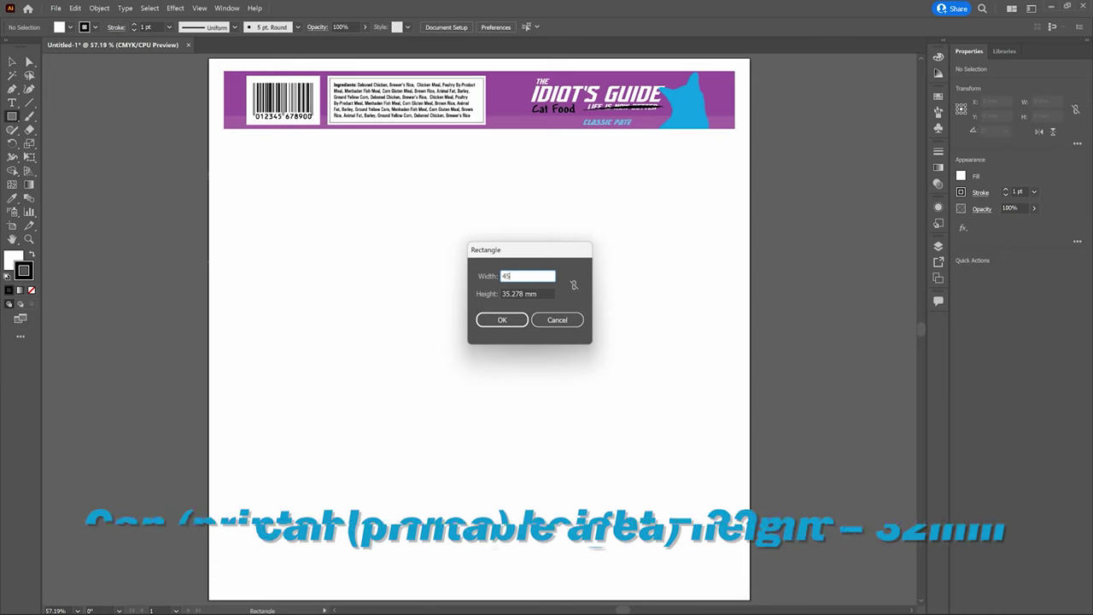
pyautogui.press('Tab')
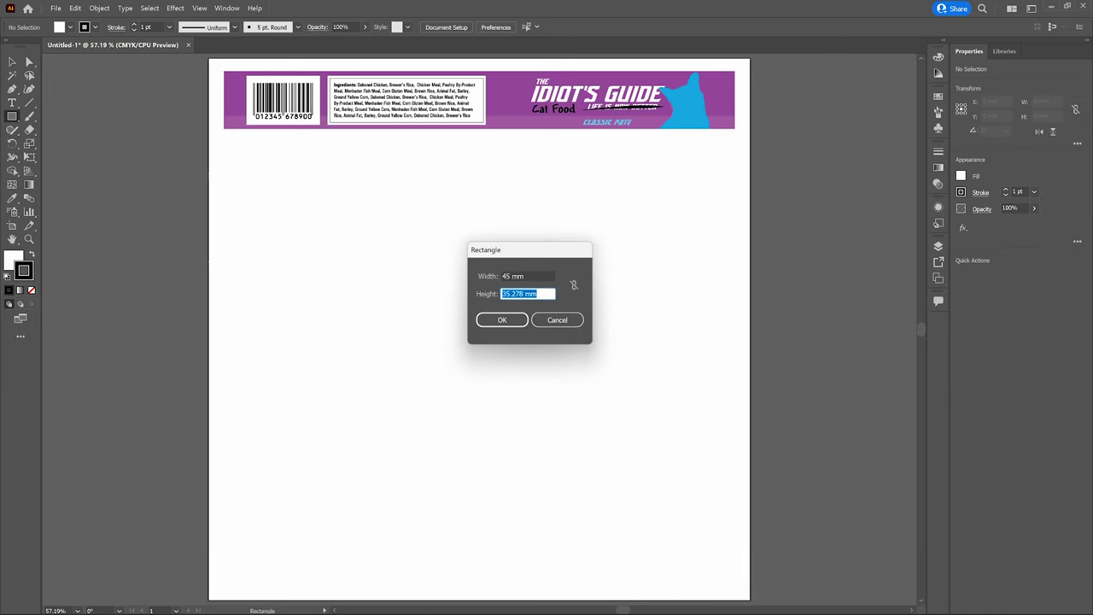
pyautogui.write('32')
pyautogui.press('Tab')
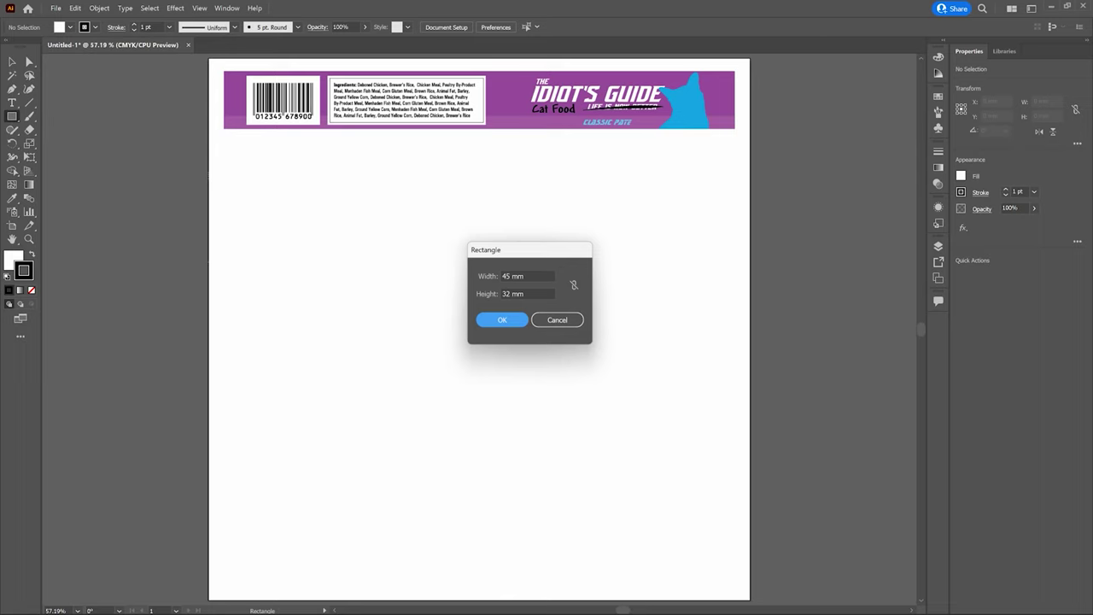
pyautogui.click(506, 323)
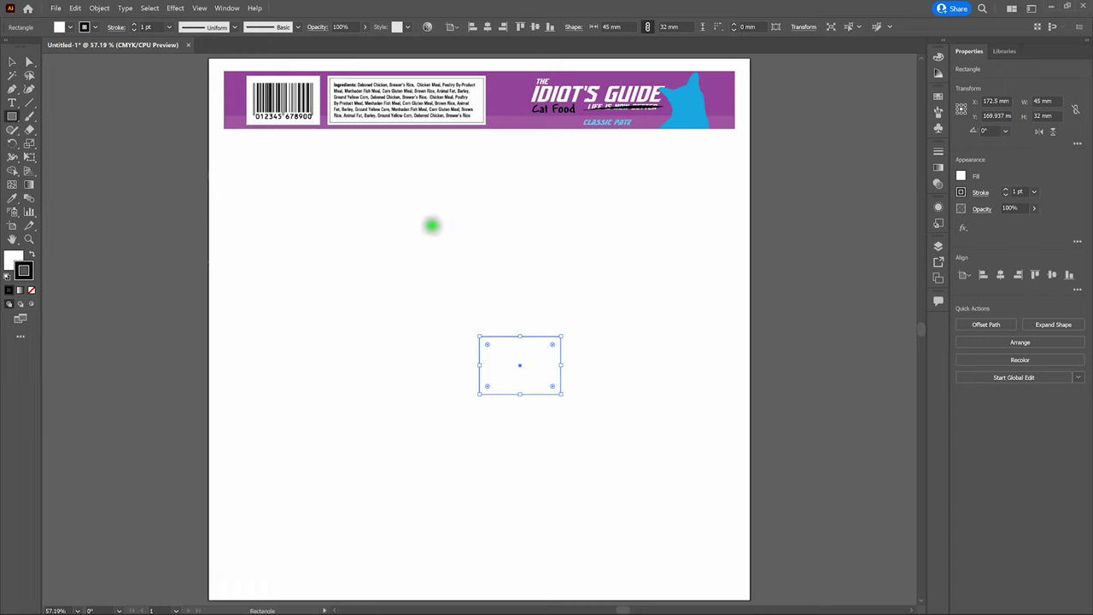
# Center the rectangle horizontally and vertically on the artboard and switch to Outline view.
pyautogui.click(227, 8)
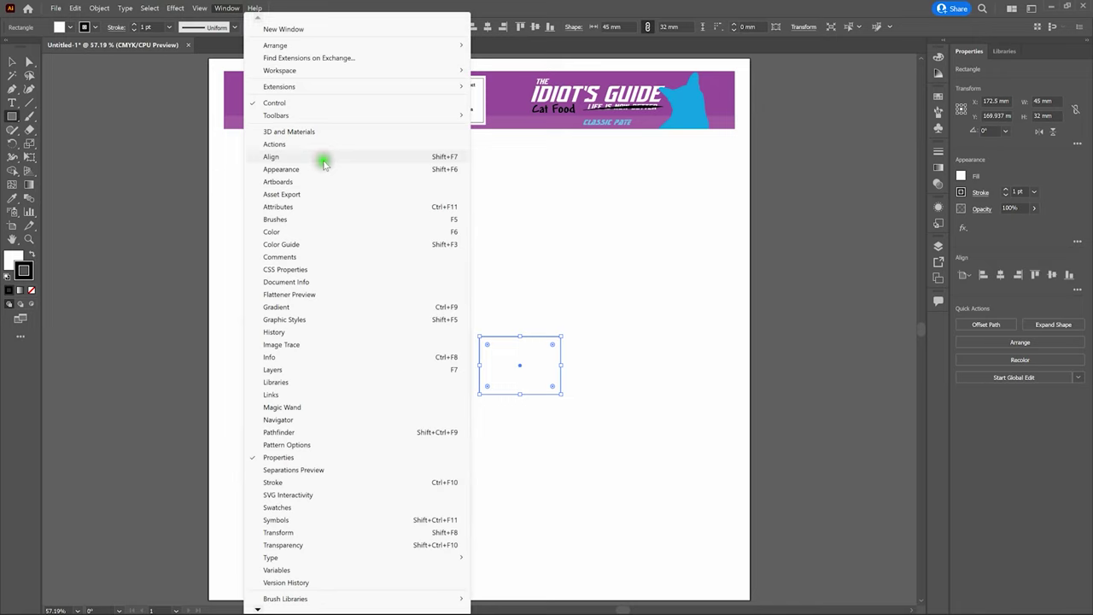
pyautogui.click(513, 12)
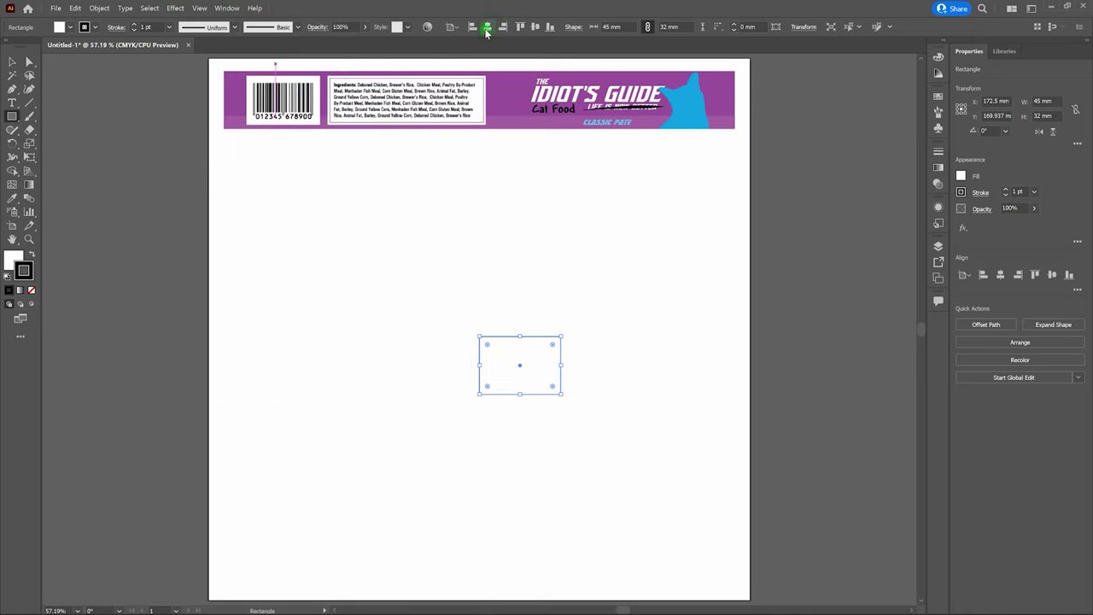
pyautogui.click(486, 32)
pyautogui.click(534, 32)
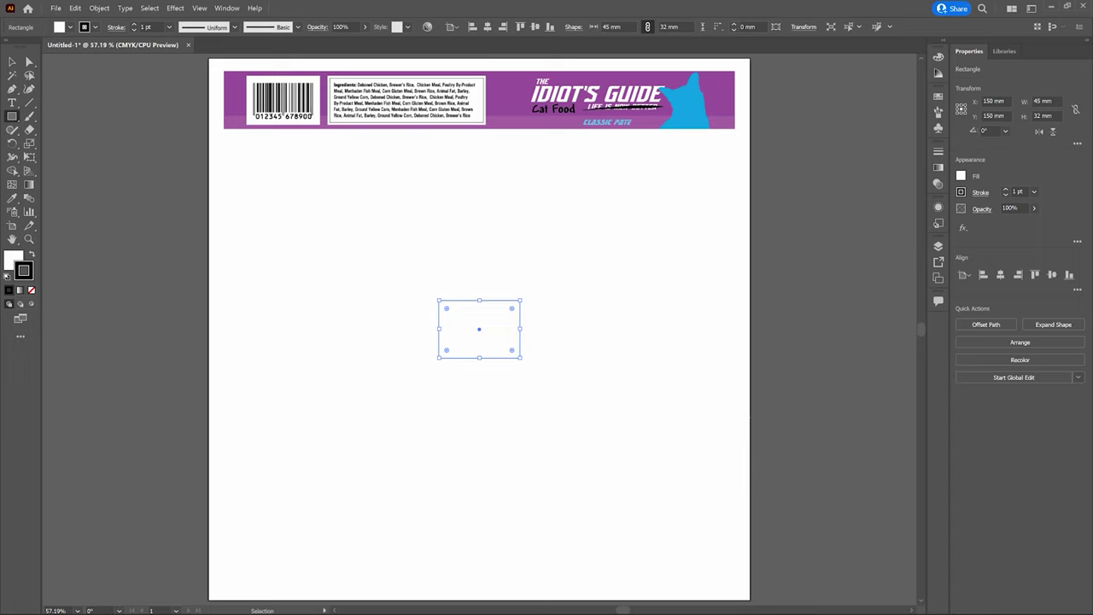
pyautogui.hotkey('ctrl', 'y')
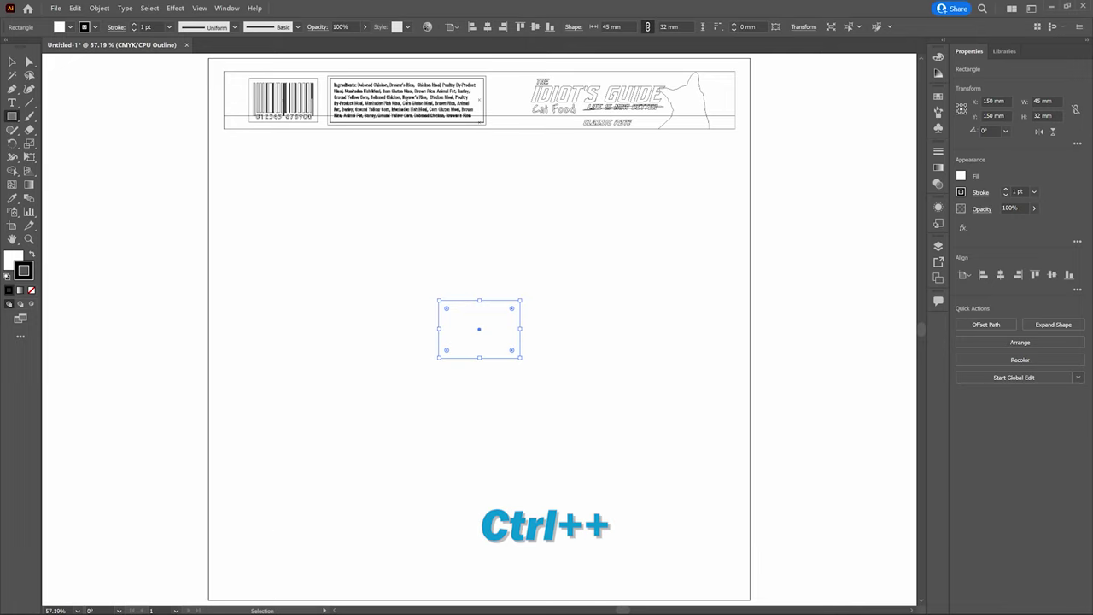
# Copy the centered rectangle and paste the duplicate in front of it.
pyautogui.hotkey('ctrl', '+')
pyautogui.hotkey('ctrl', '+')
pyautogui.hotkey('ctrl', '+')
pyautogui.hotkey('ctrl', '+')
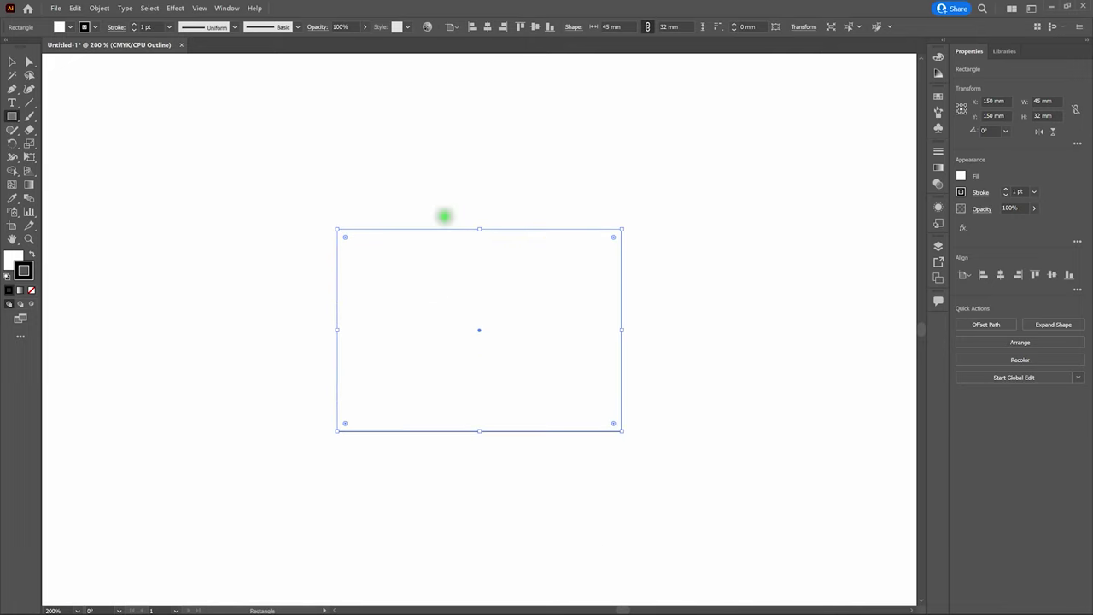
pyautogui.click(75, 8)
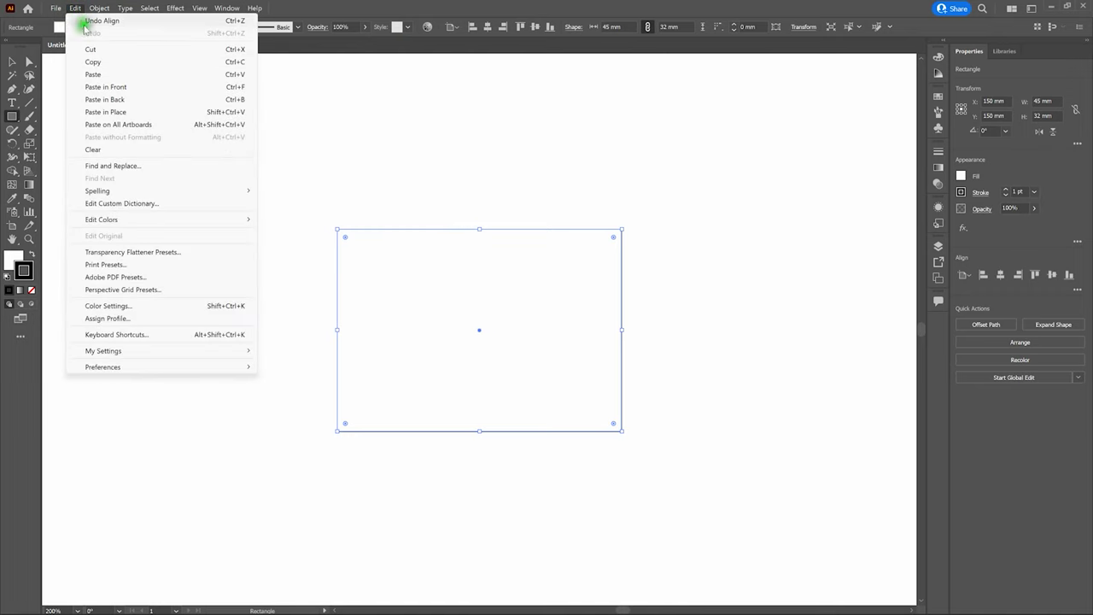
pyautogui.click(107, 89)
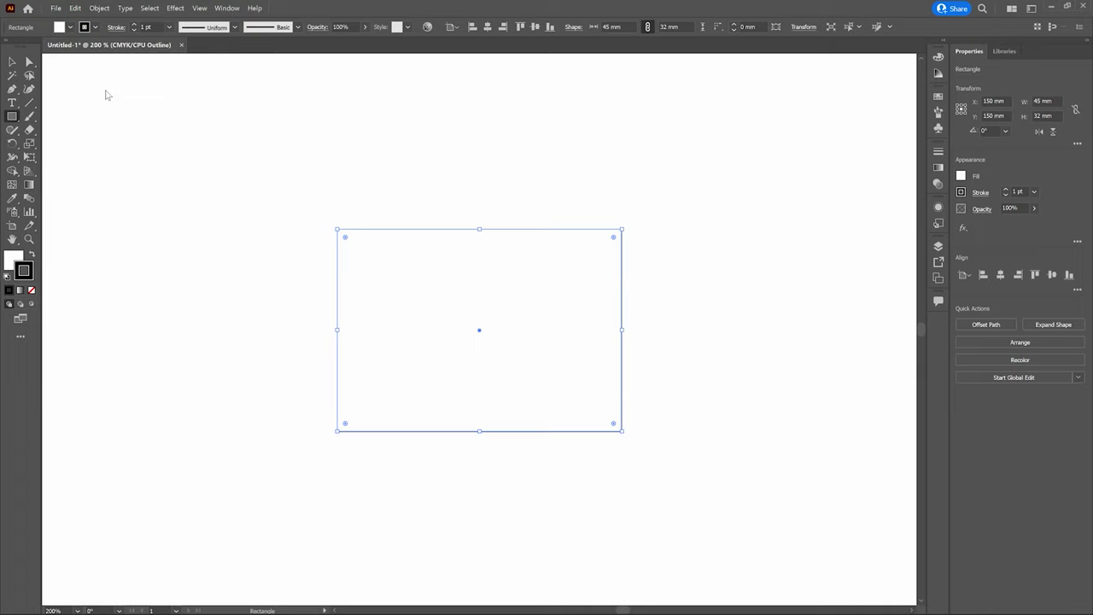
# Move the duplicate rectangle straight down so its top edge meets the original's bottom edge, and deselect it.
pyautogui.click(67, 55)
pyautogui.click(13, 59)
pyautogui.click(11, 62)
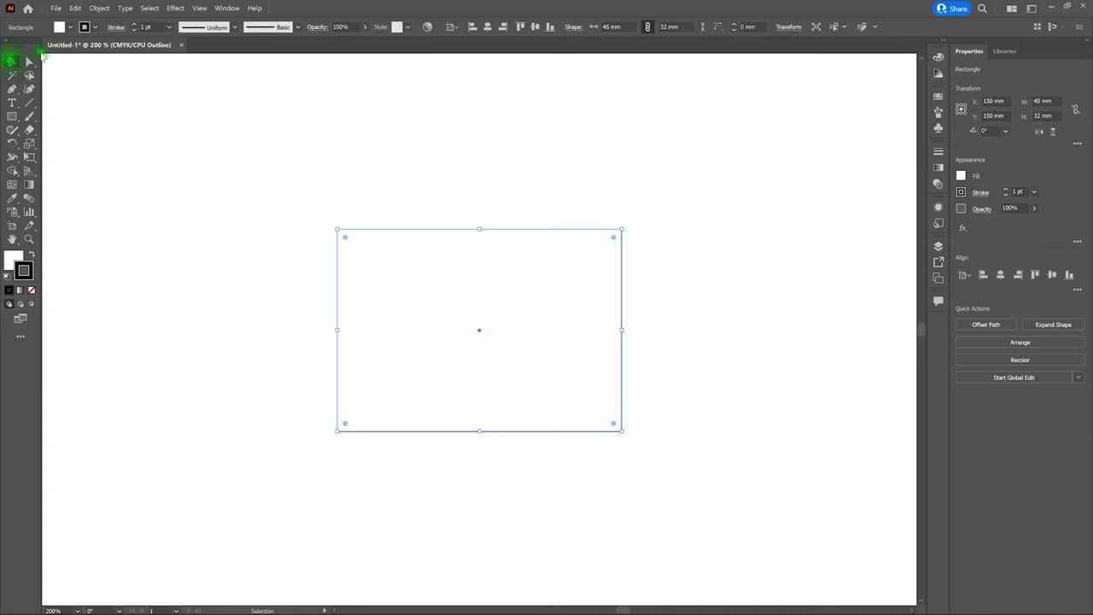
pyautogui.moveTo(493, 234); pyautogui.dragTo(498, 431)
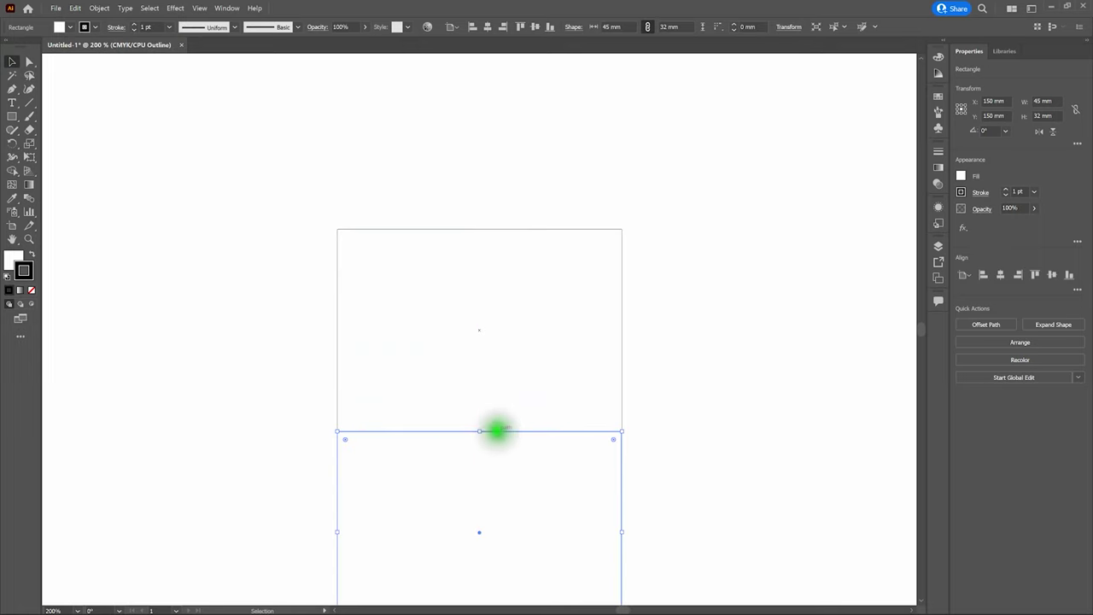
pyautogui.press('a')
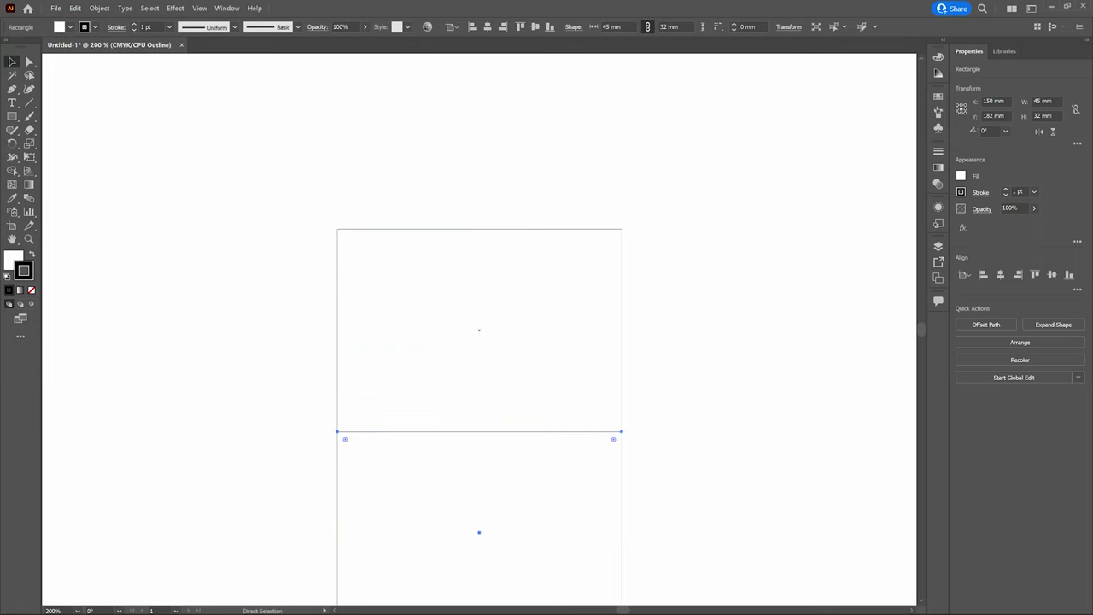
pyautogui.hotkey('ctrl', '-')
pyautogui.press('v')
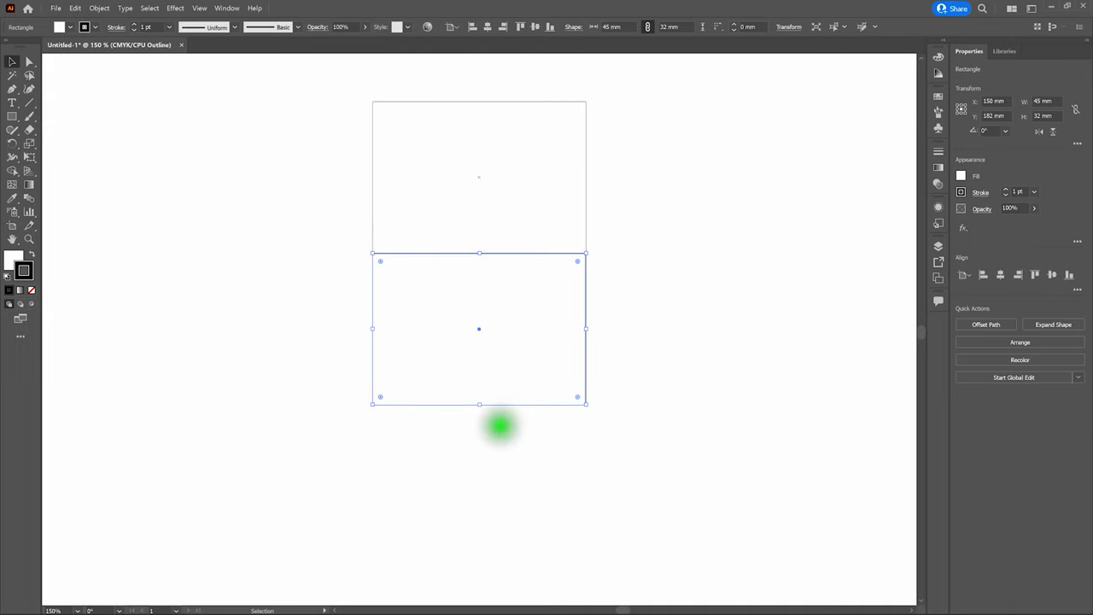
pyautogui.click(500, 424)
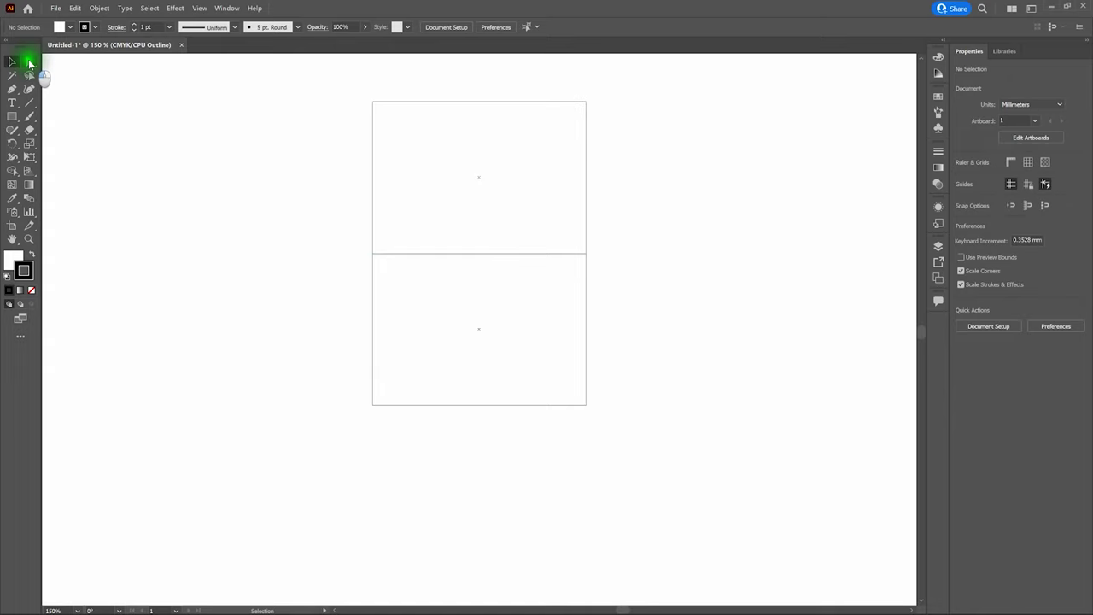
# Shorten the lower rectangle to about 2.7 mm high by its bottom edge and shift its bottom-right corner point inward about 2 mm.
pyautogui.click(29, 62)
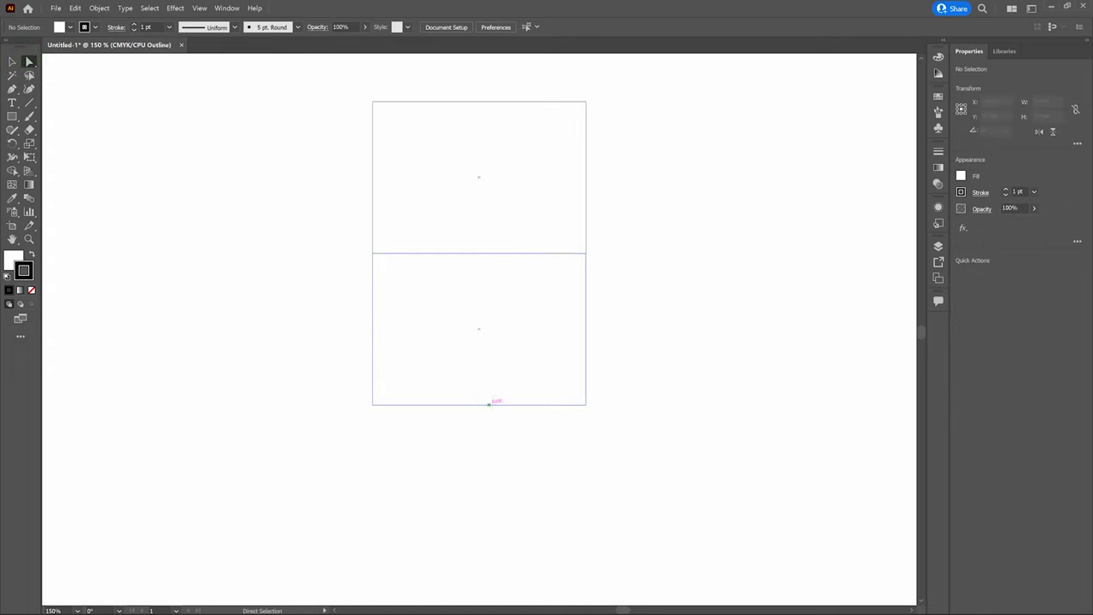
pyautogui.moveTo(489, 403); pyautogui.dragTo(488, 264)
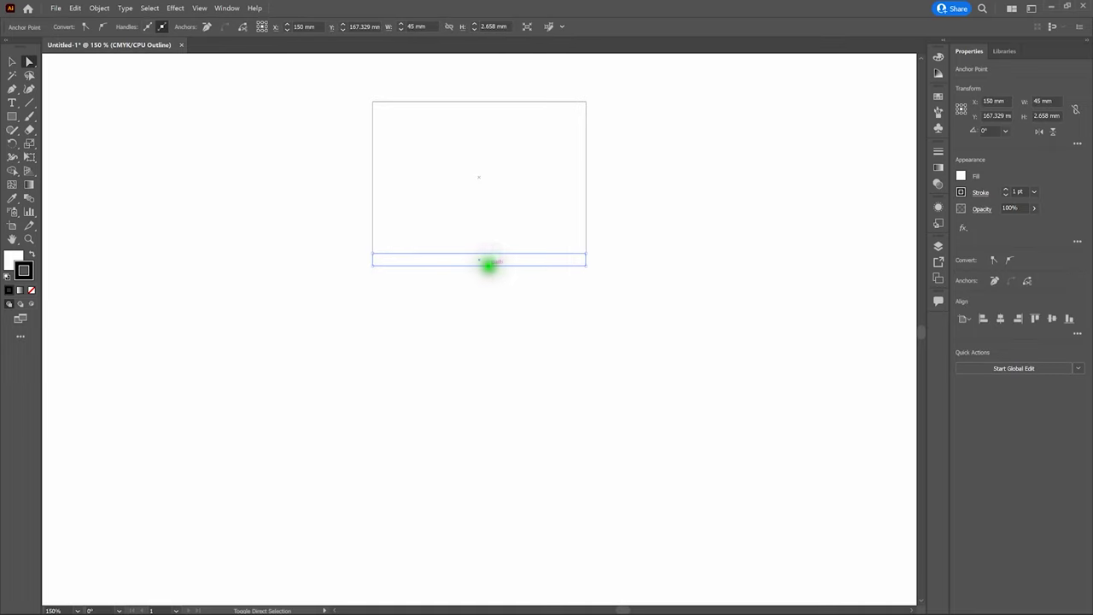
pyautogui.click(497, 293)
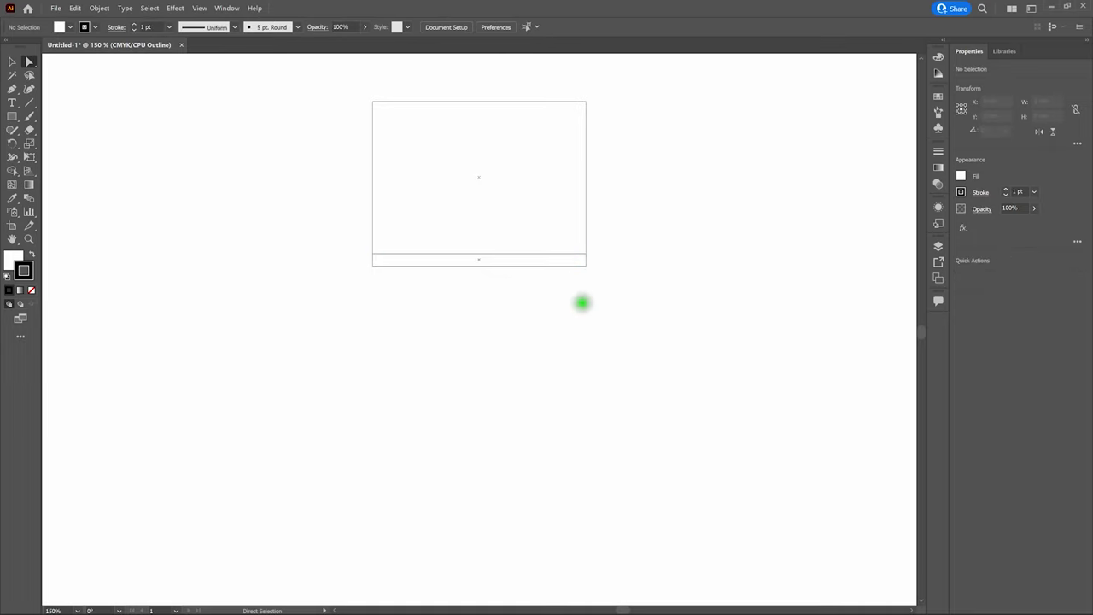
pyautogui.moveTo(602, 260); pyautogui.dragTo(576, 265)
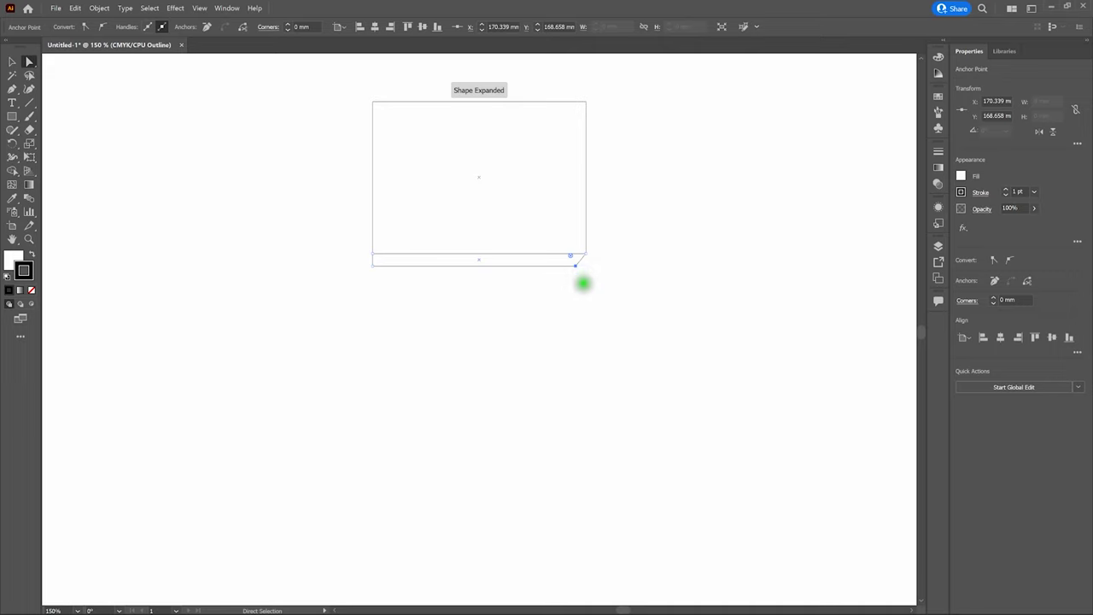
pyautogui.click(583, 282)
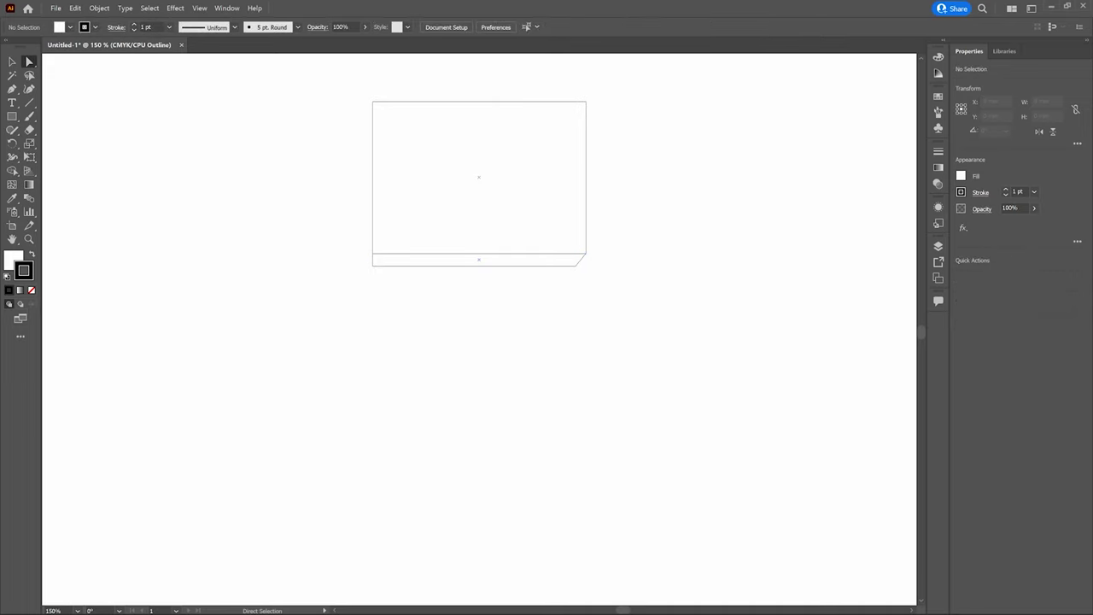
# Copy the 45 x 32 mm rectangle and paste the duplicate in front of it.
pyautogui.hotkey('ctrl', '0')
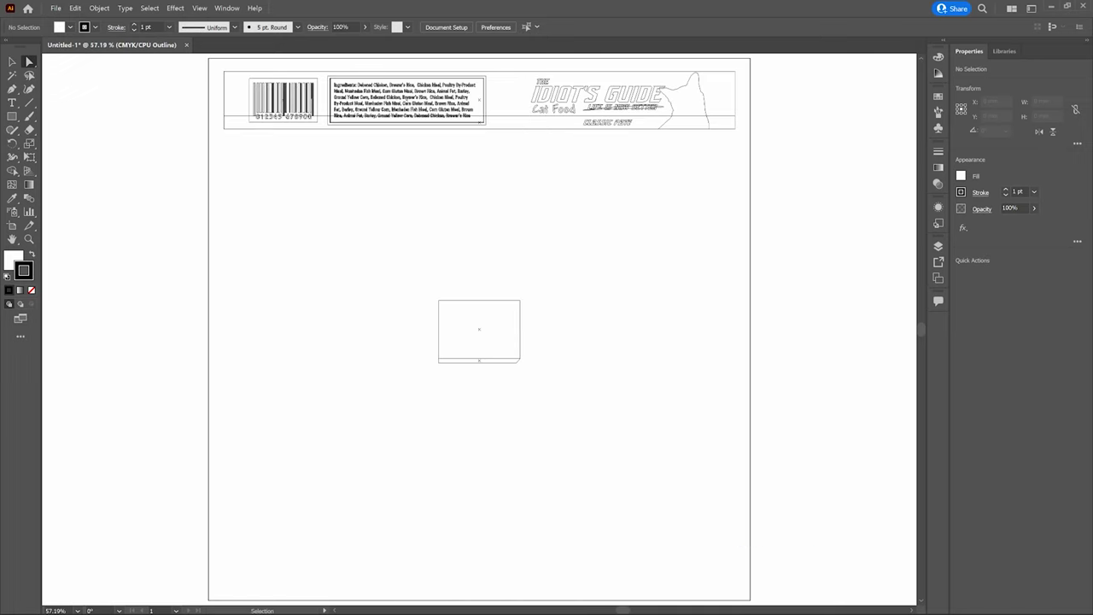
pyautogui.hotkey('ctrl', '+')
pyautogui.hotkey('ctrl', '+')
pyautogui.hotkey('ctrl', '+')
pyautogui.hotkey('ctrl', '+')
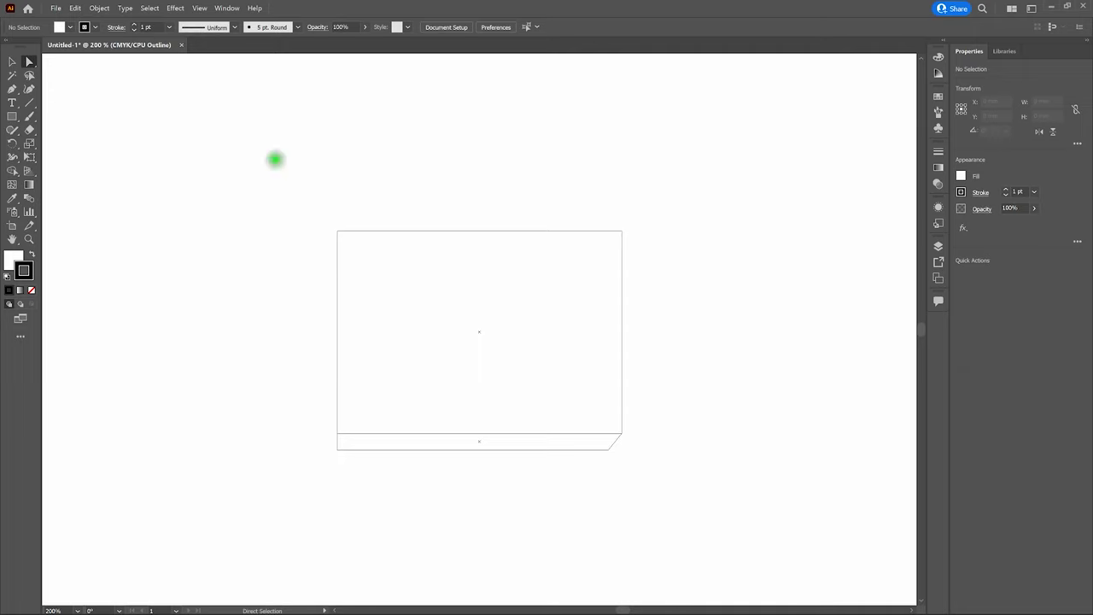
pyautogui.click(11, 60)
pyautogui.moveTo(352, 184); pyautogui.dragTo(400, 254)
pyautogui.click(75, 8)
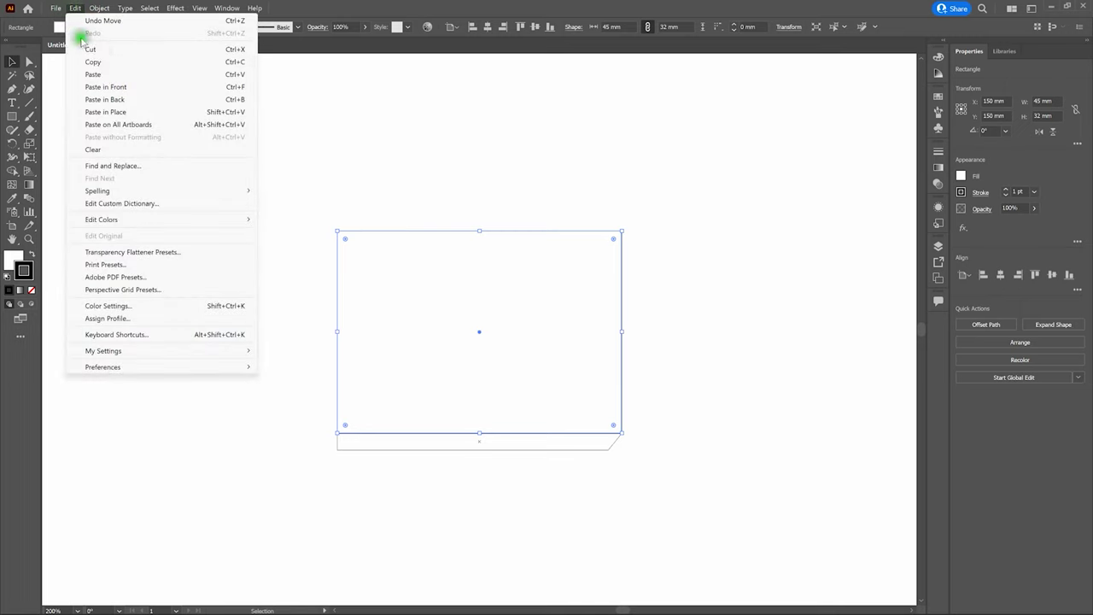
pyautogui.click(91, 61)
pyautogui.click(76, 8)
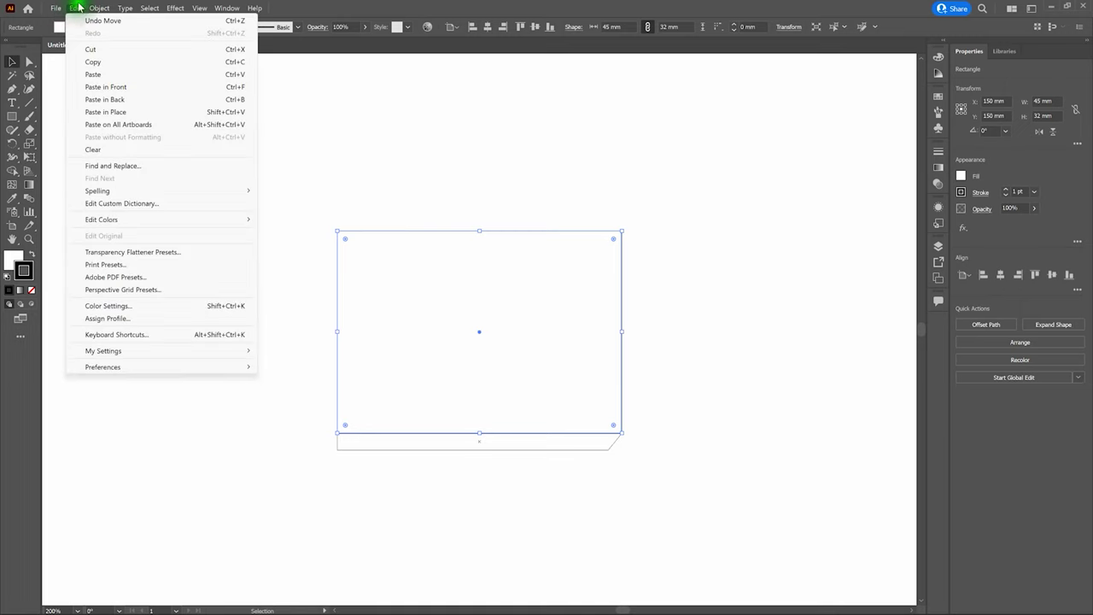
pyautogui.click(96, 83)
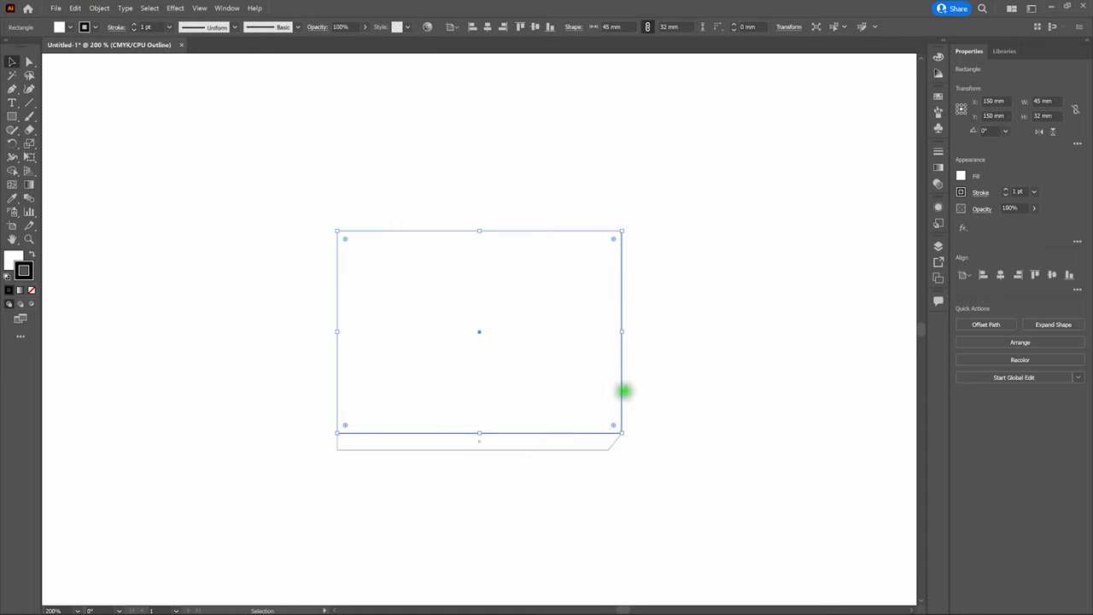
# Move the duplicate rectangle straight up so its bottom edge meets the original's top edge, and deselect it.
pyautogui.moveTo(621, 390); pyautogui.dragTo(621, 189)
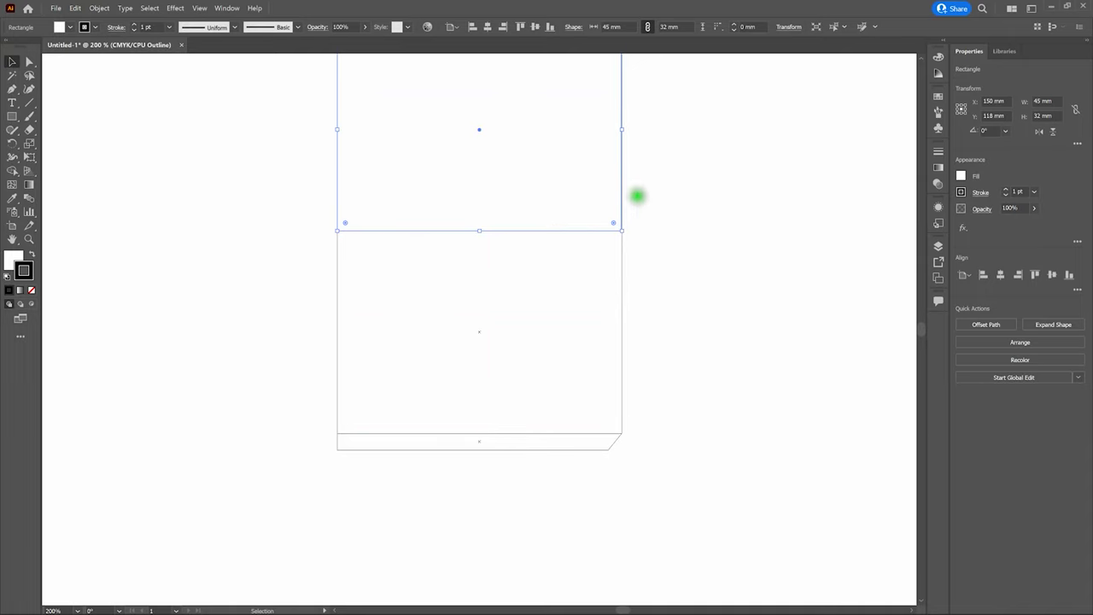
pyautogui.hotkey('ctrl', '-')
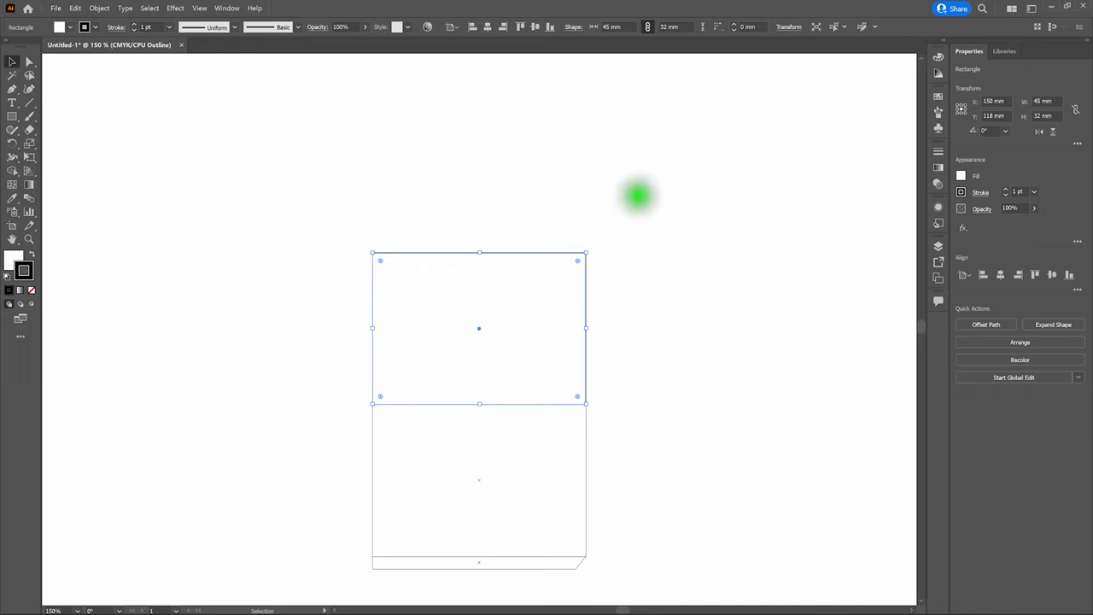
pyautogui.click(638, 196)
# Lower the top edge of the upper rectangle to make it about 2.1 mm high, and deselect it.
pyautogui.click(29, 61)
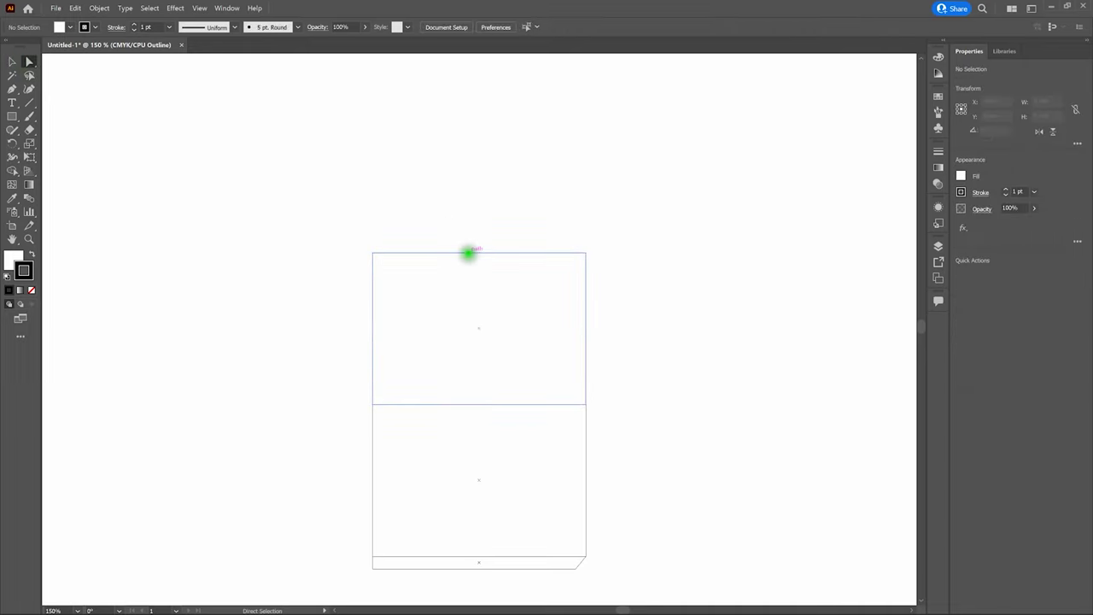
pyautogui.moveTo(469, 252); pyautogui.dragTo(466, 390)
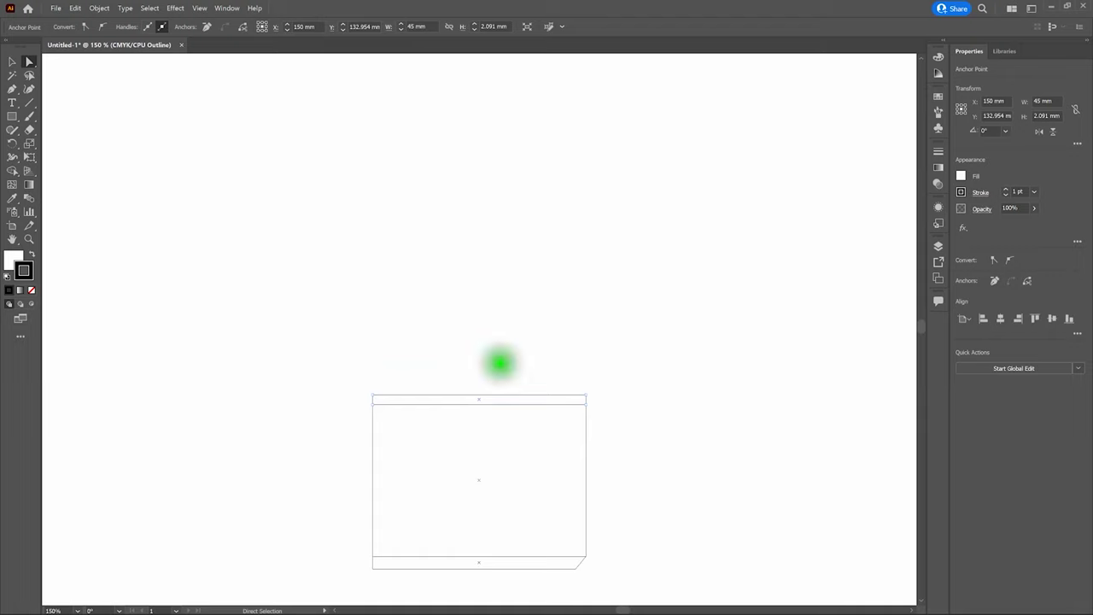
pyautogui.click(501, 363)
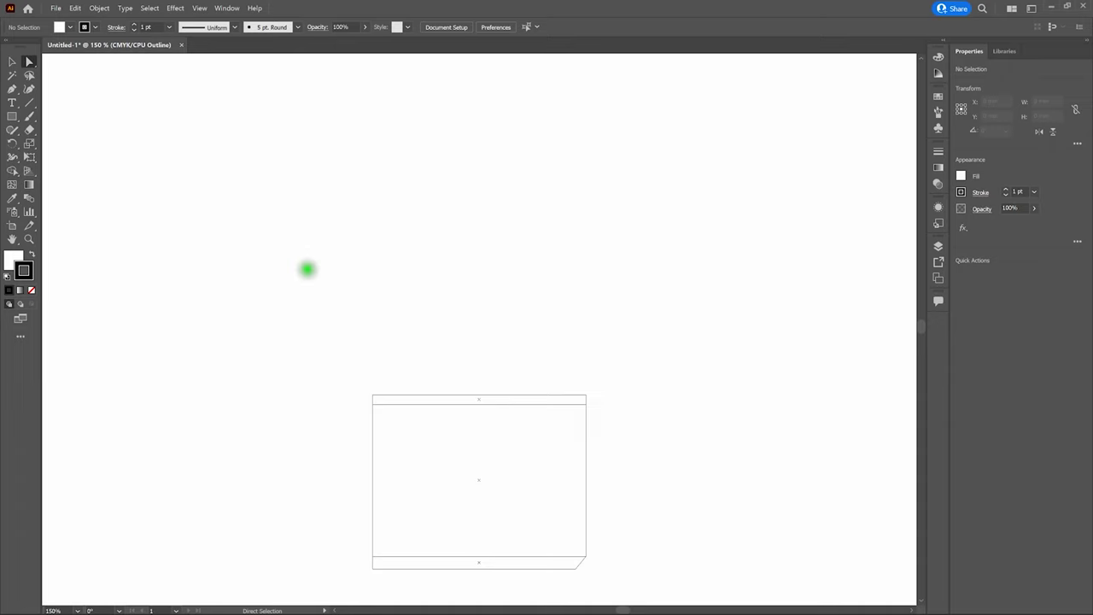
# Draw a rectangle about 2 x 5.6 mm upward from the upper strip's top-right corner and round its corners fully into a capsule.
pyautogui.click(13, 115)
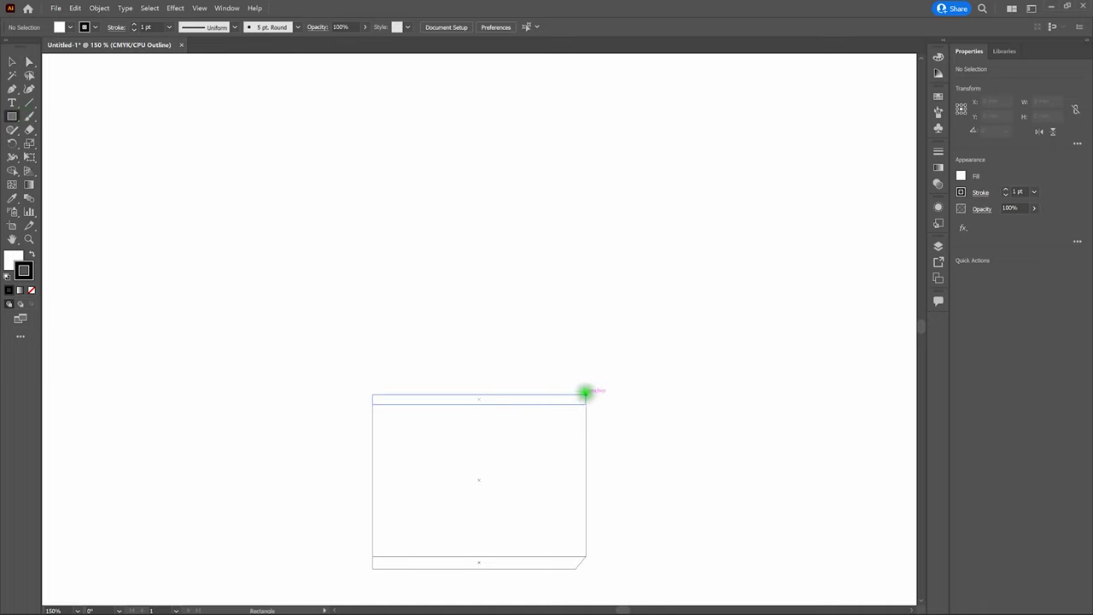
pyautogui.moveTo(585, 395); pyautogui.dragTo(595, 369)
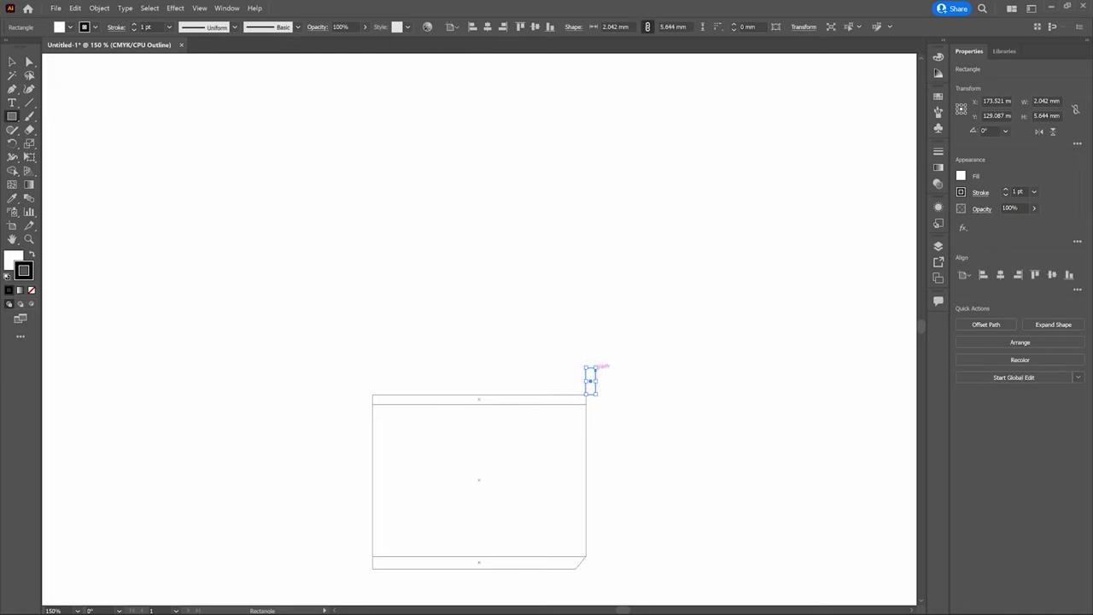
pyautogui.hotkey('ctrl', '+')
pyautogui.hotkey('ctrl', '+')
pyautogui.hotkey('ctrl', '+')
pyautogui.hotkey('ctrl', '+')
pyautogui.hotkey('ctrl', '+')
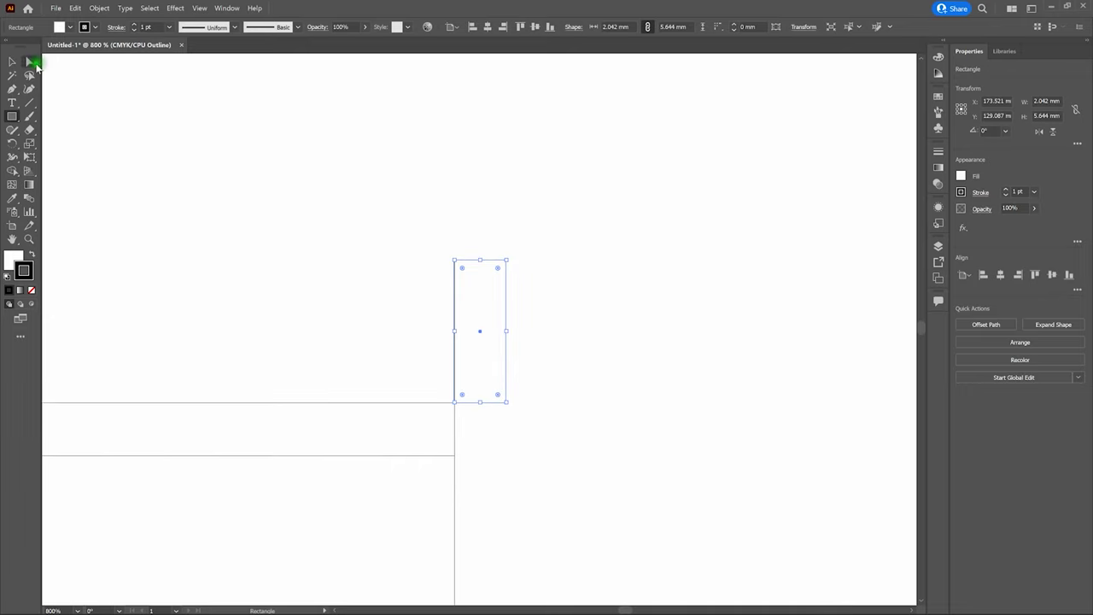
pyautogui.click(30, 62)
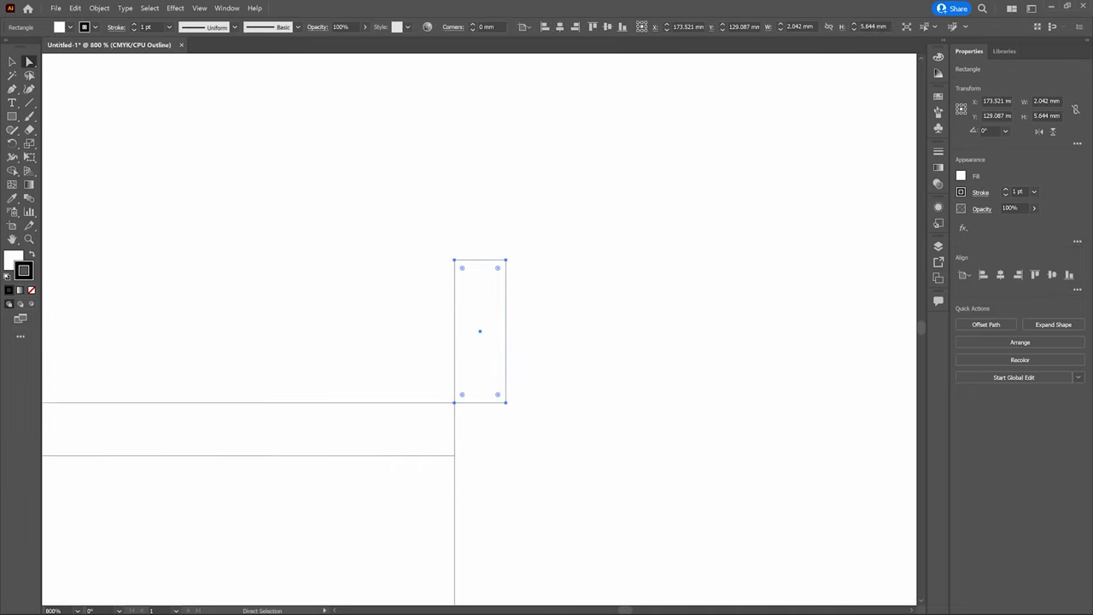
pyautogui.click(462, 268)
pyautogui.moveTo(462, 268); pyautogui.dragTo(460, 330)
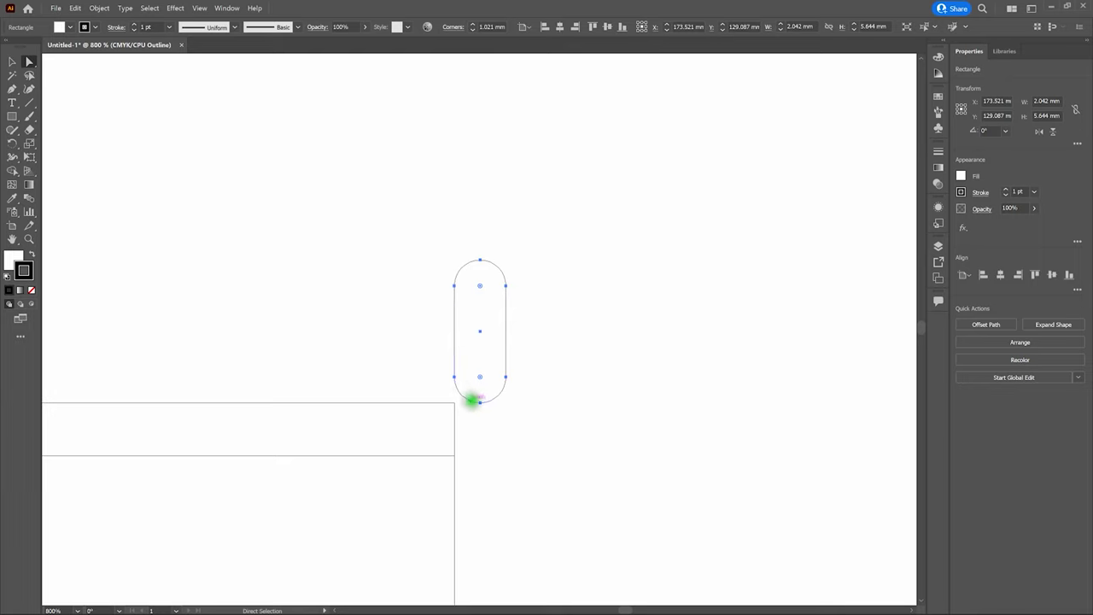
# Move the capsule by its bottom anchor point onto the upper strip's bottom-right corner, and deselect it.
pyautogui.click(479, 403)
pyautogui.moveTo(479, 402); pyautogui.dragTo(454, 455)
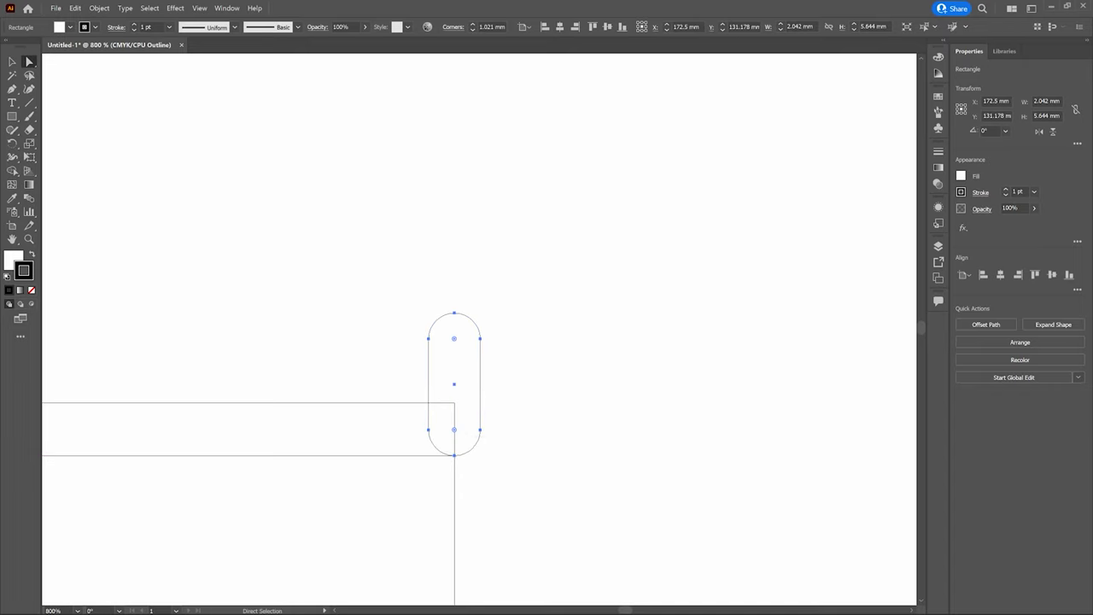
pyautogui.click(523, 421)
pyautogui.hotkey('ctrl', '-')
pyautogui.hotkey('ctrl', '-')
pyautogui.hotkey('ctrl', '-')
pyautogui.hotkey('ctrl', '-')
pyautogui.hotkey('ctrl', '-')
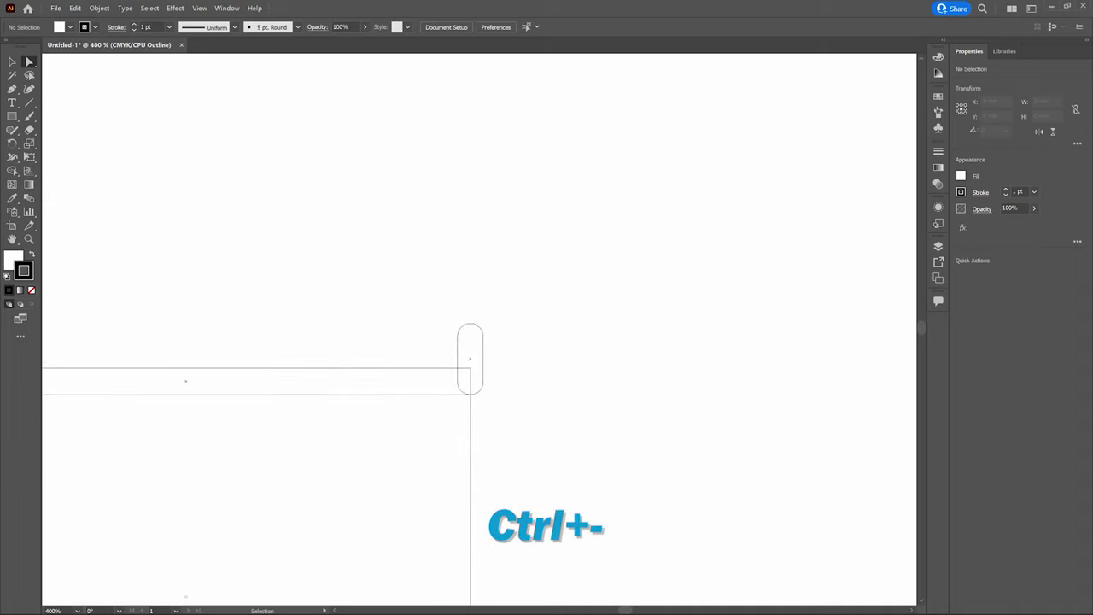
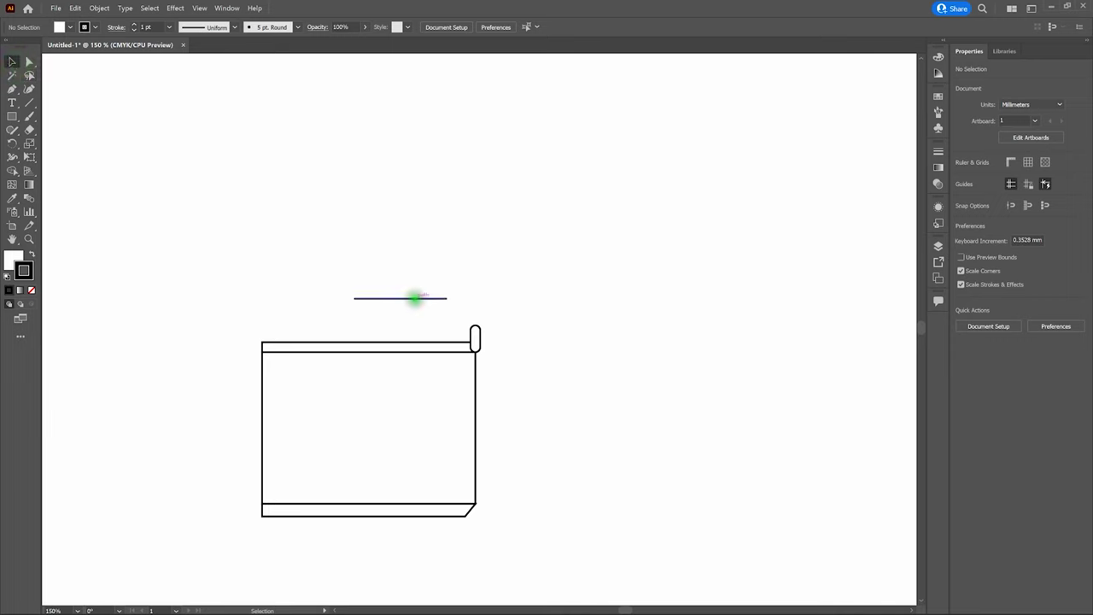
# Apply a Zig Zag effect to the line above the can with 0.5 mm size, 5 ridges per segment and smooth points.
pyautogui.click(415, 298)
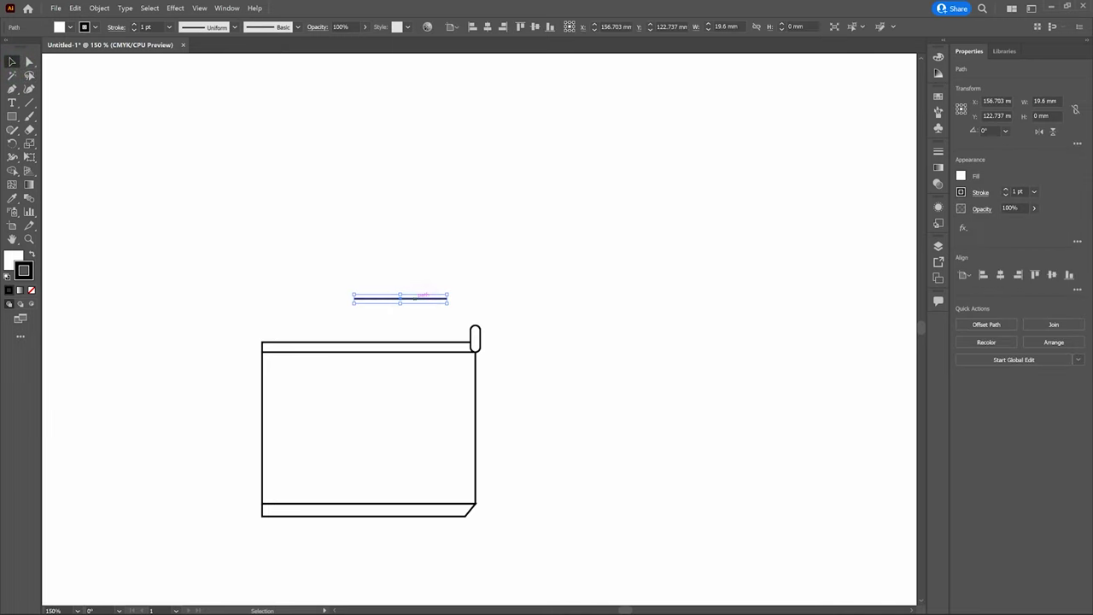
pyautogui.click(175, 7)
pyautogui.moveTo(214, 105)
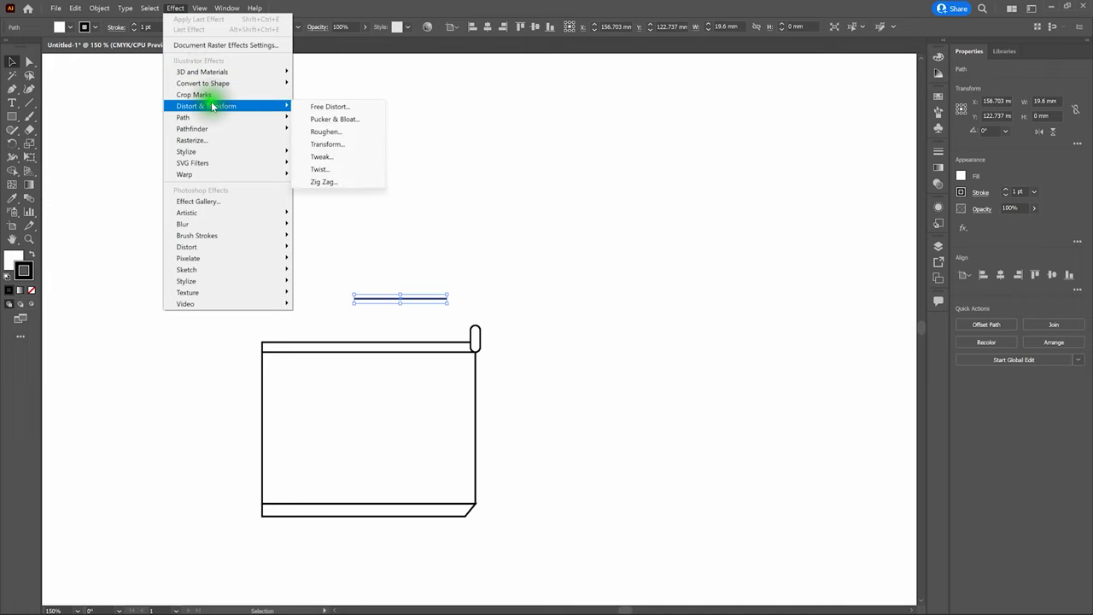
pyautogui.click(339, 183)
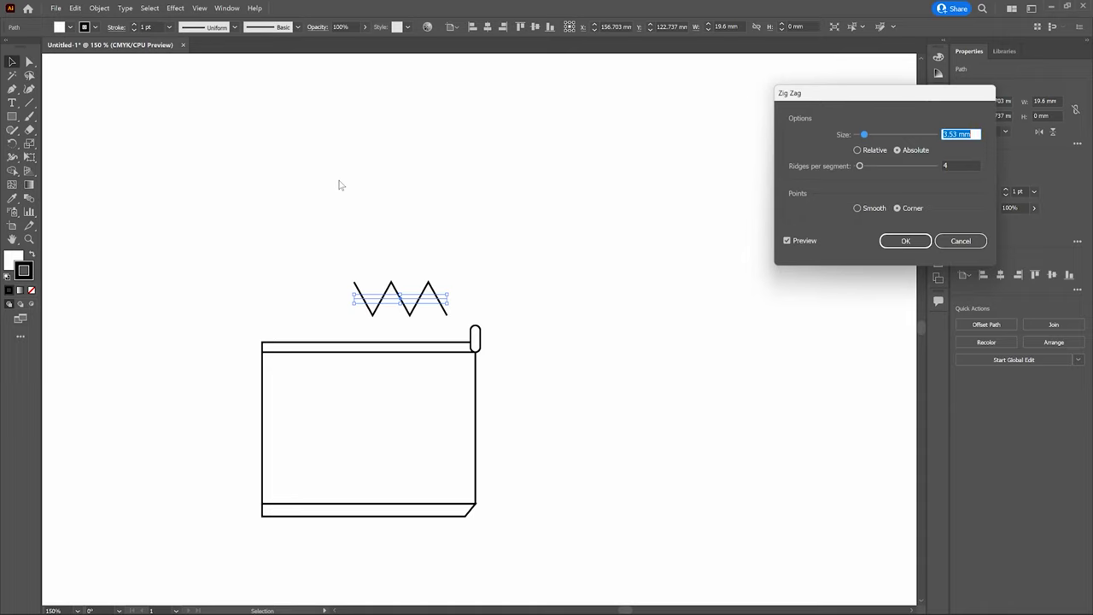
pyautogui.write('.5')
pyautogui.click(964, 166)
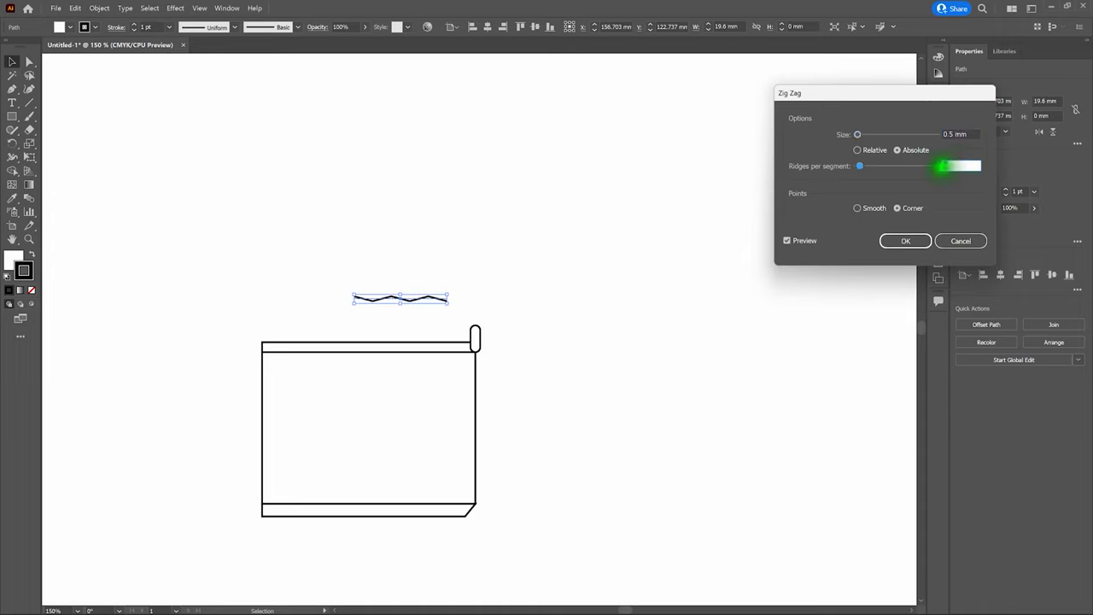
pyautogui.press('Tab')
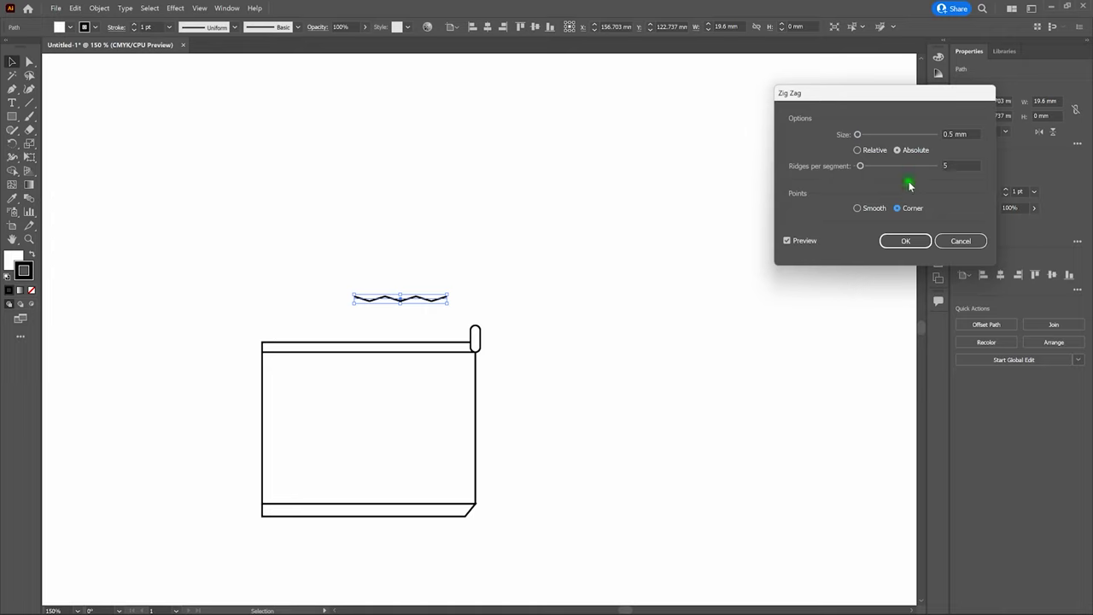
pyautogui.click(864, 211)
pyautogui.click(905, 242)
pyautogui.click(905, 242)
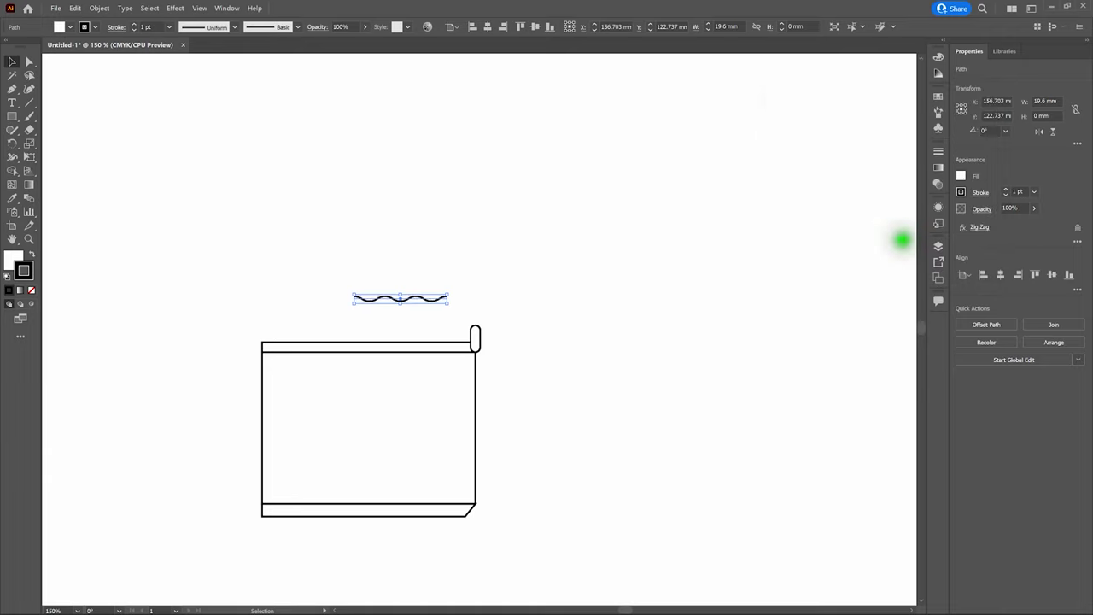
pyautogui.click(585, 255)
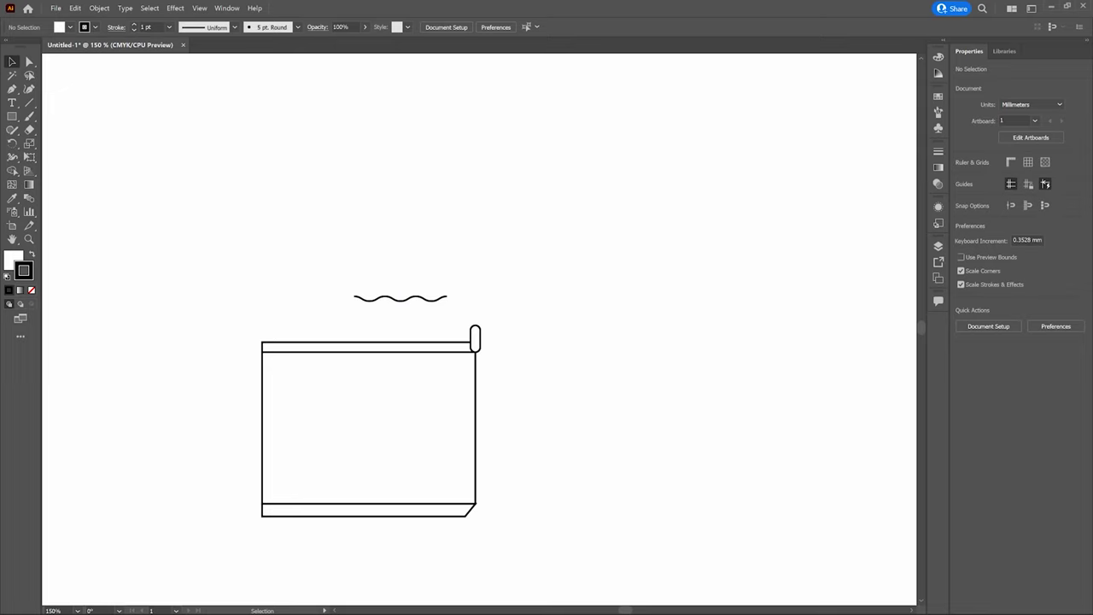
# Set the fill of all the can shapes and the wavy line to none, and deselect them.
pyautogui.click(489, 266)
pyautogui.moveTo(224, 242); pyautogui.dragTo(556, 531)
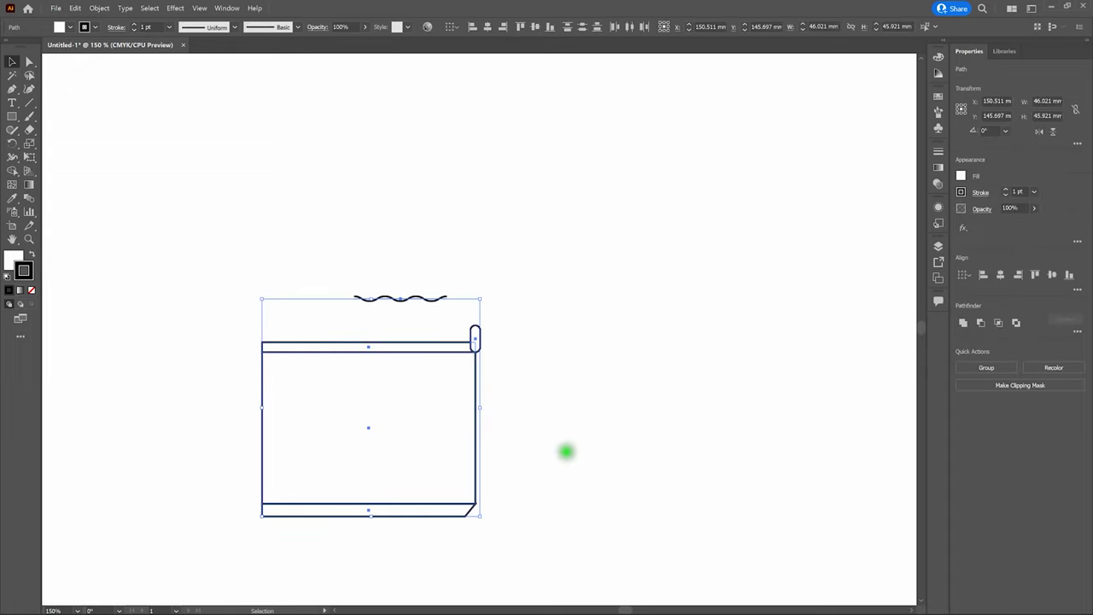
pyautogui.click(14, 256)
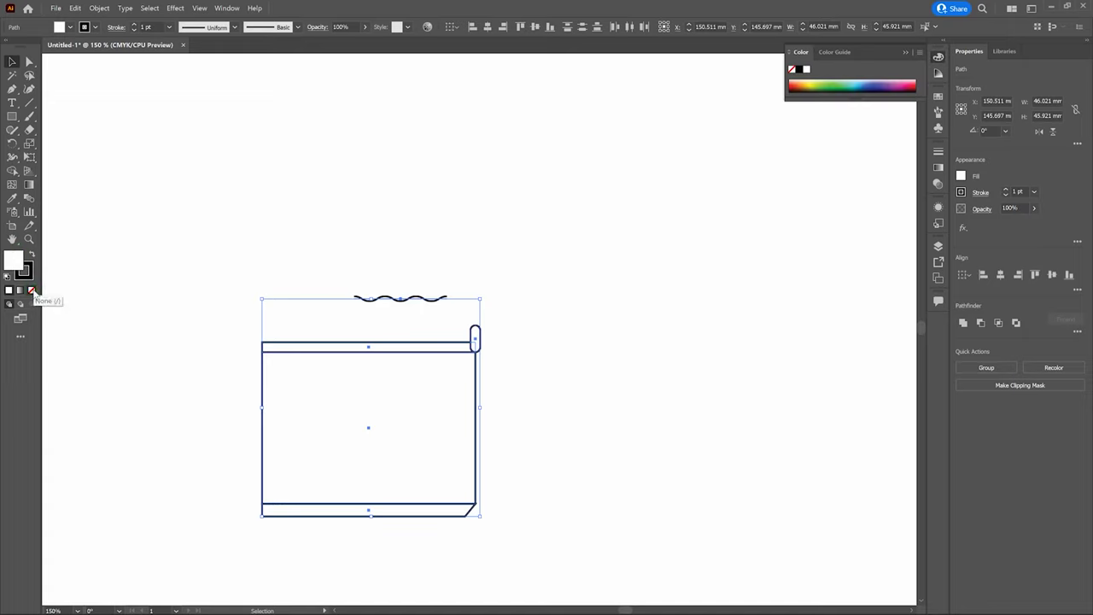
pyautogui.click(31, 290)
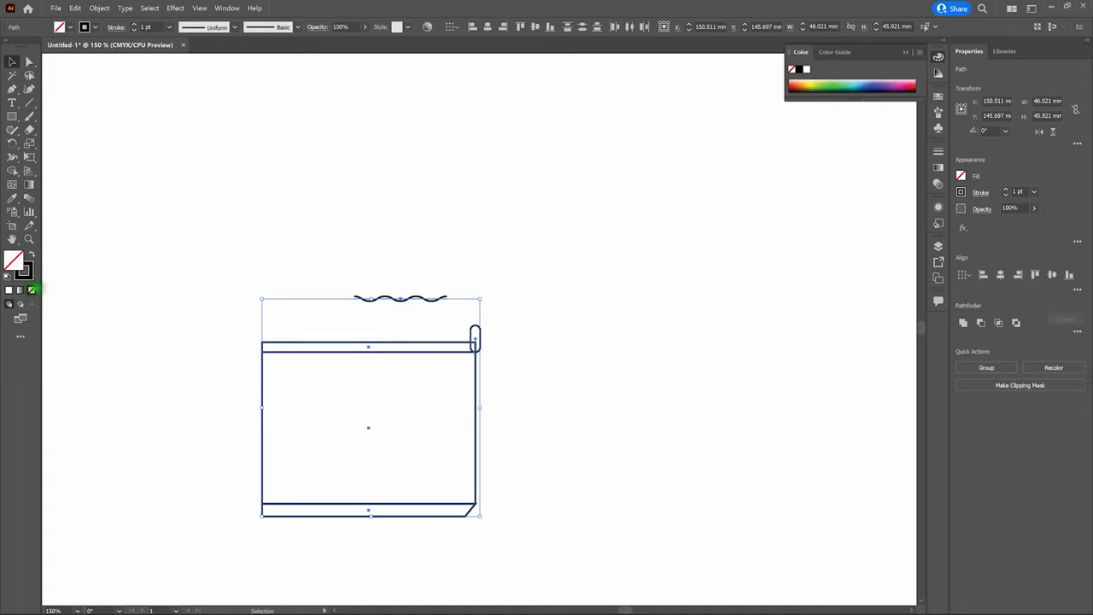
pyautogui.click(214, 275)
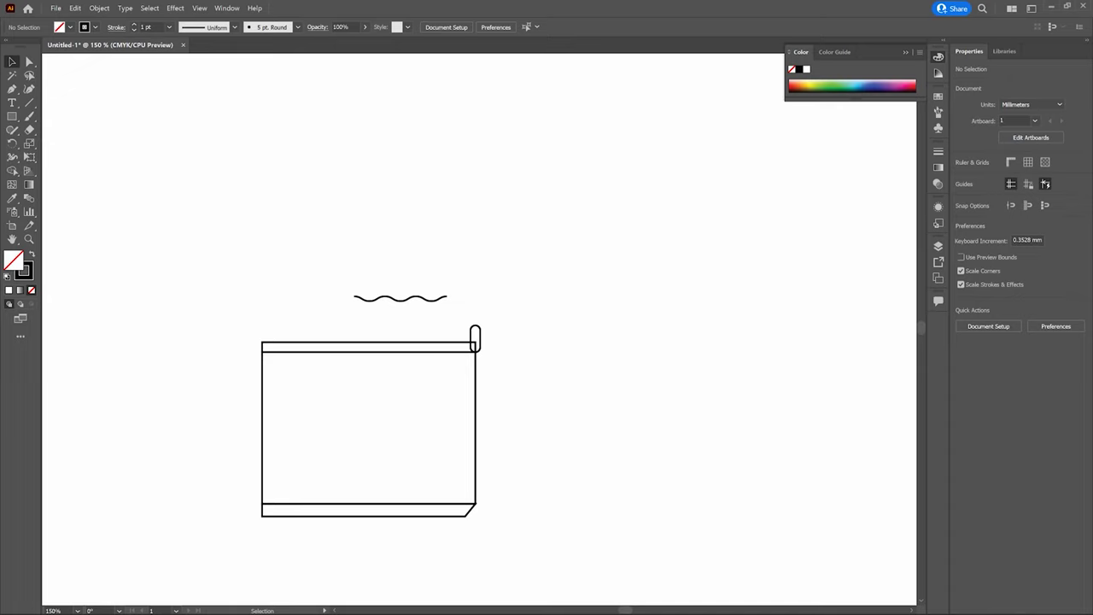
# Expand the appearance of the wavy line into an editable path and deselect it.
pyautogui.click(366, 298)
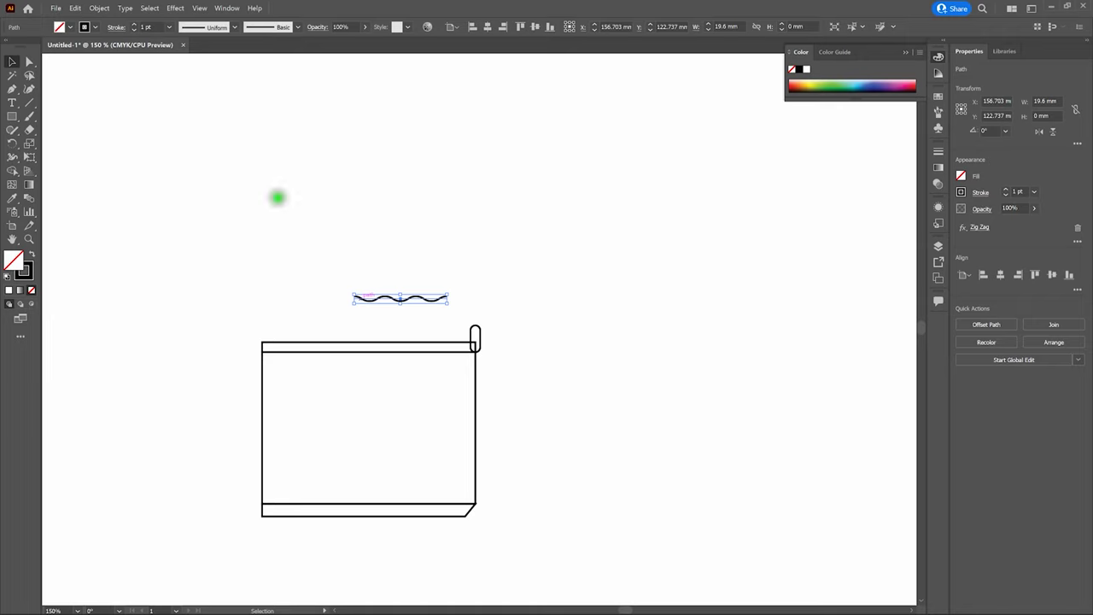
pyautogui.click(99, 7)
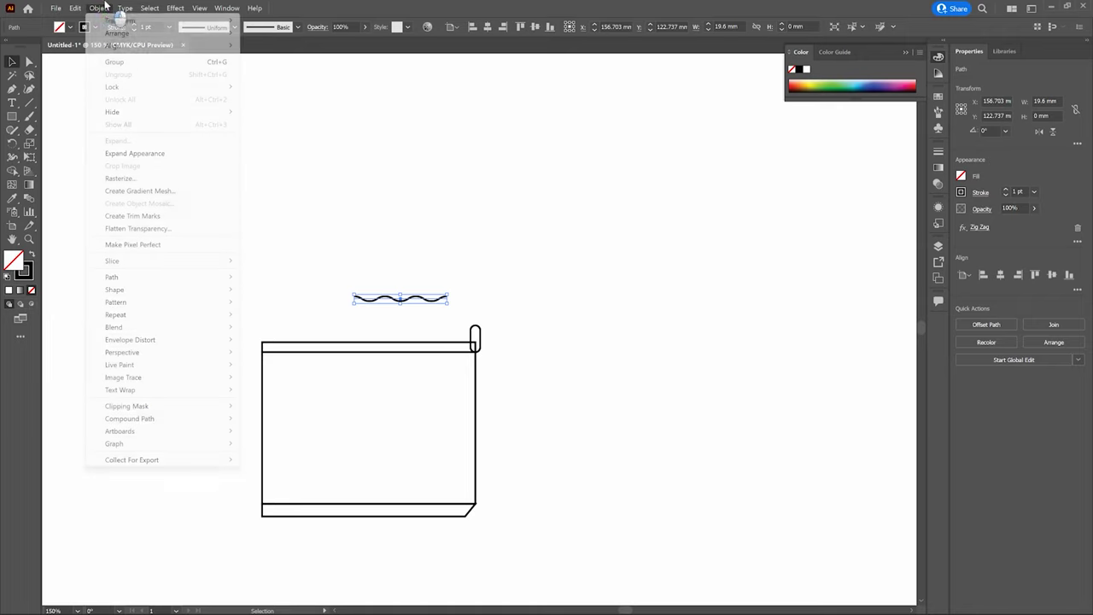
pyautogui.click(144, 152)
pyautogui.click(390, 242)
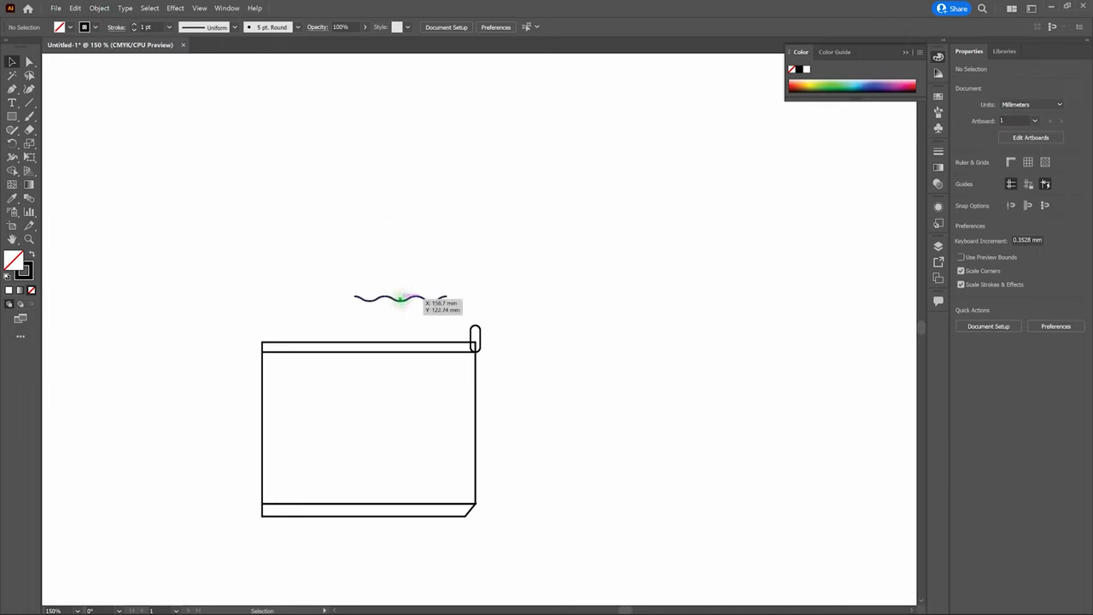
# Rotate the wavy line by 180°.
pyautogui.click(400, 298)
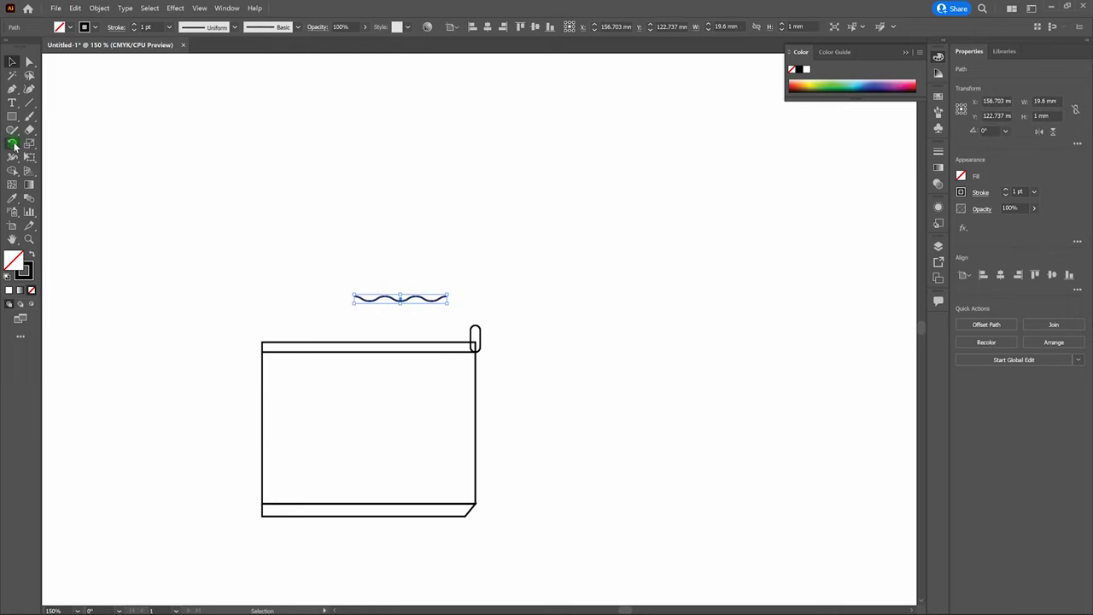
pyautogui.doubleClick(13, 143)
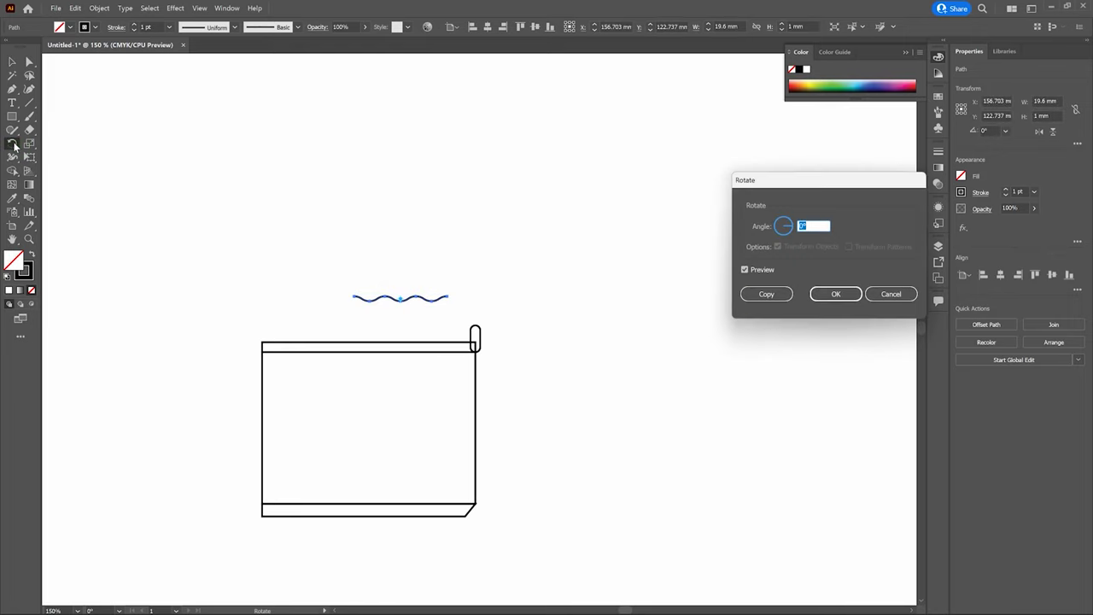
pyautogui.write('180')
pyautogui.click(836, 294)
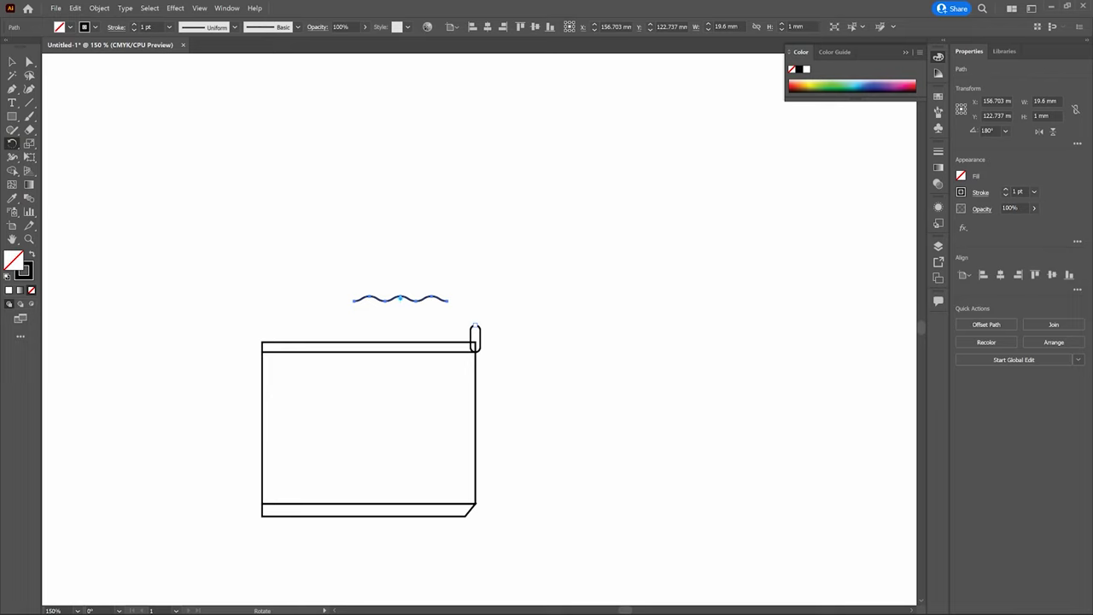
# Switch to outline view and move the wavy line straight down so its ends rest on the can's upper edge, and deselect it.
pyautogui.press('v')
pyautogui.hotkey('ctrl', 'y')
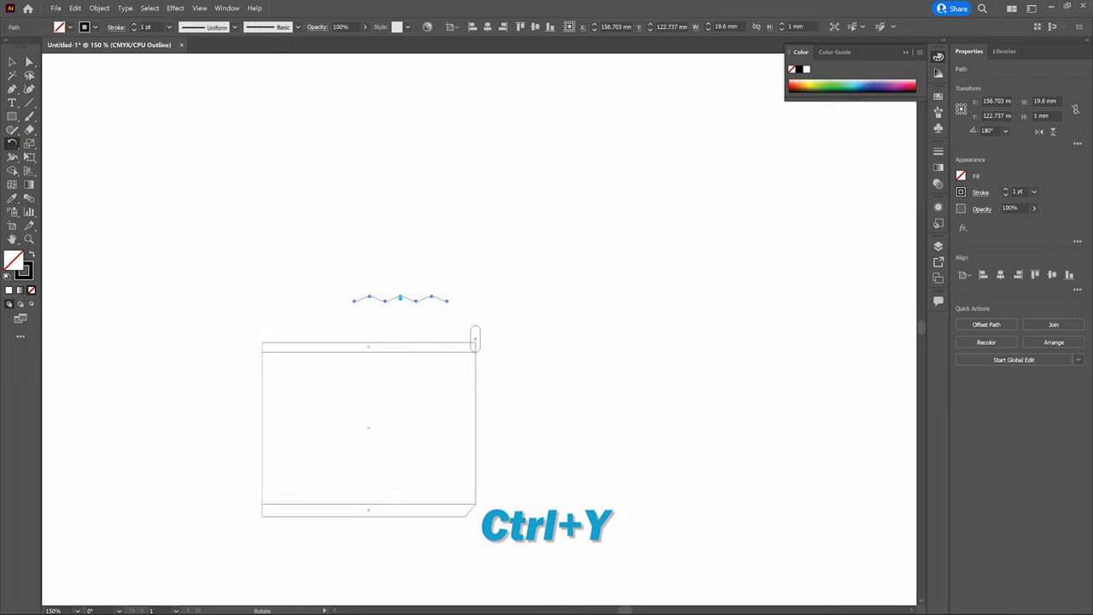
pyautogui.hotkey('ctrl', '+')
pyautogui.hotkey('ctrl', '+')
pyautogui.hotkey('ctrl', '+')
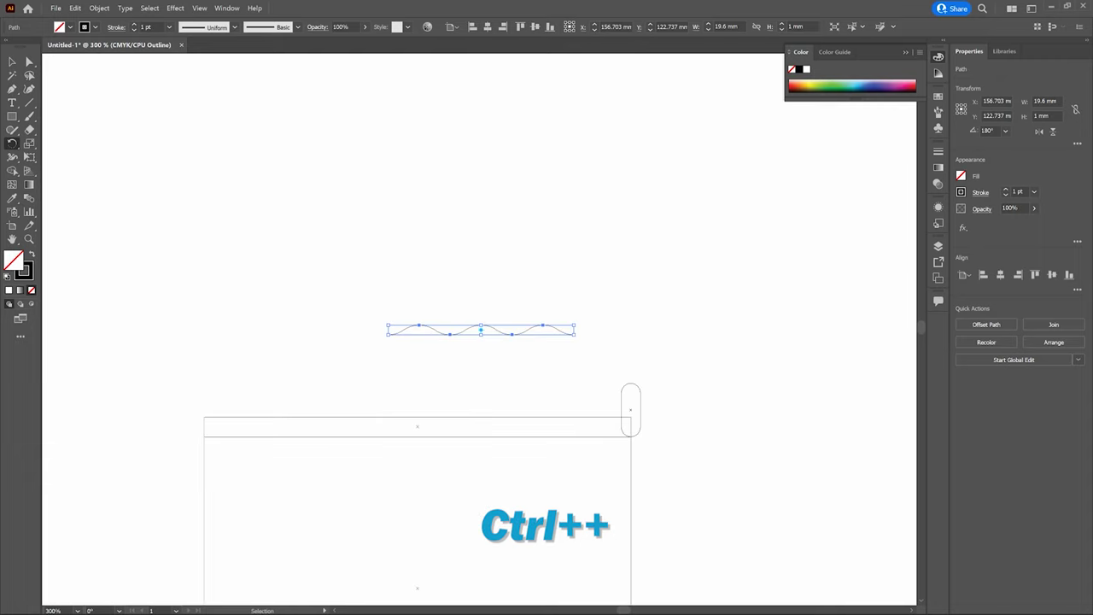
pyautogui.press('r')
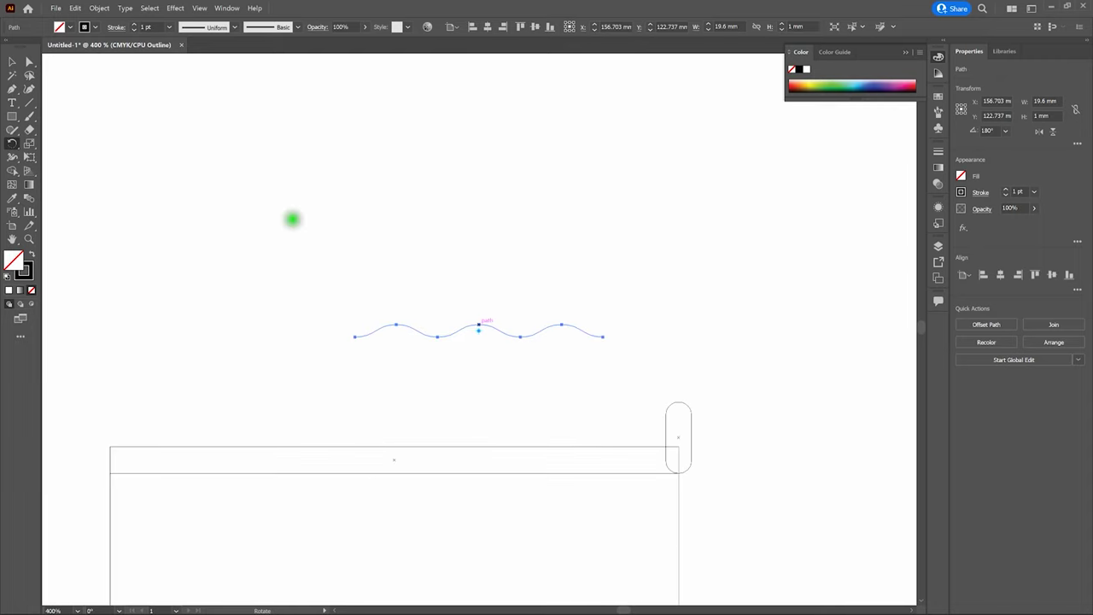
pyautogui.click(14, 63)
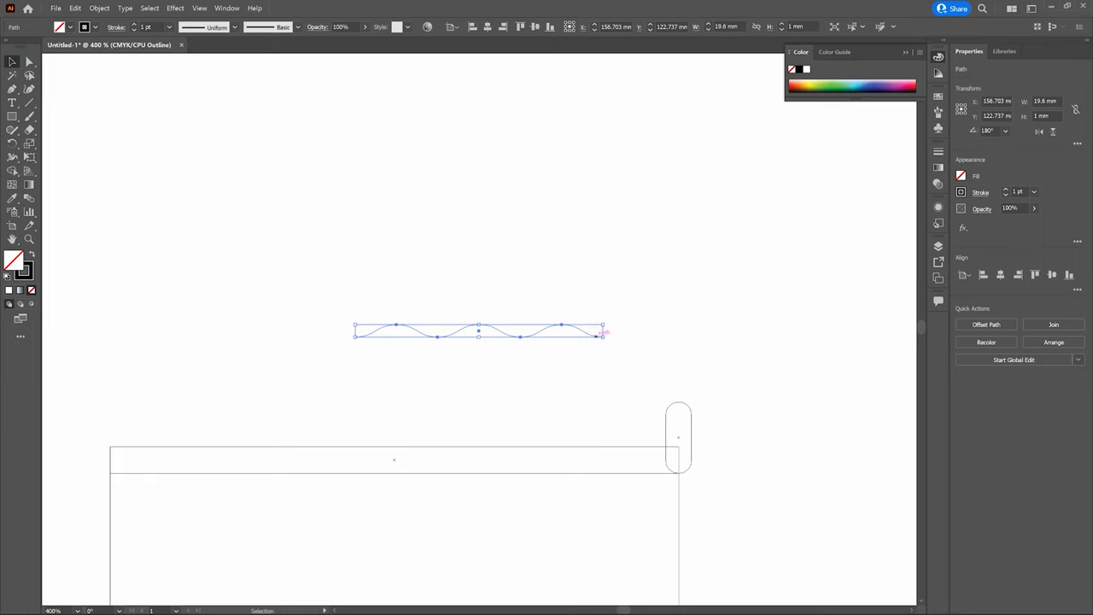
pyautogui.moveTo(596, 336); pyautogui.dragTo(594, 443)
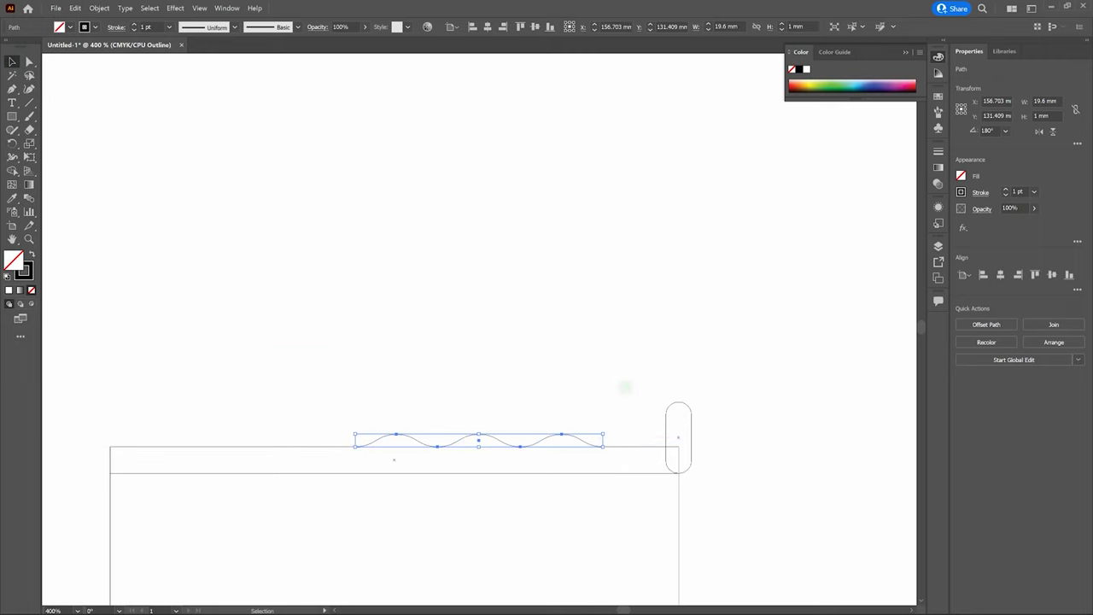
pyautogui.click(624, 385)
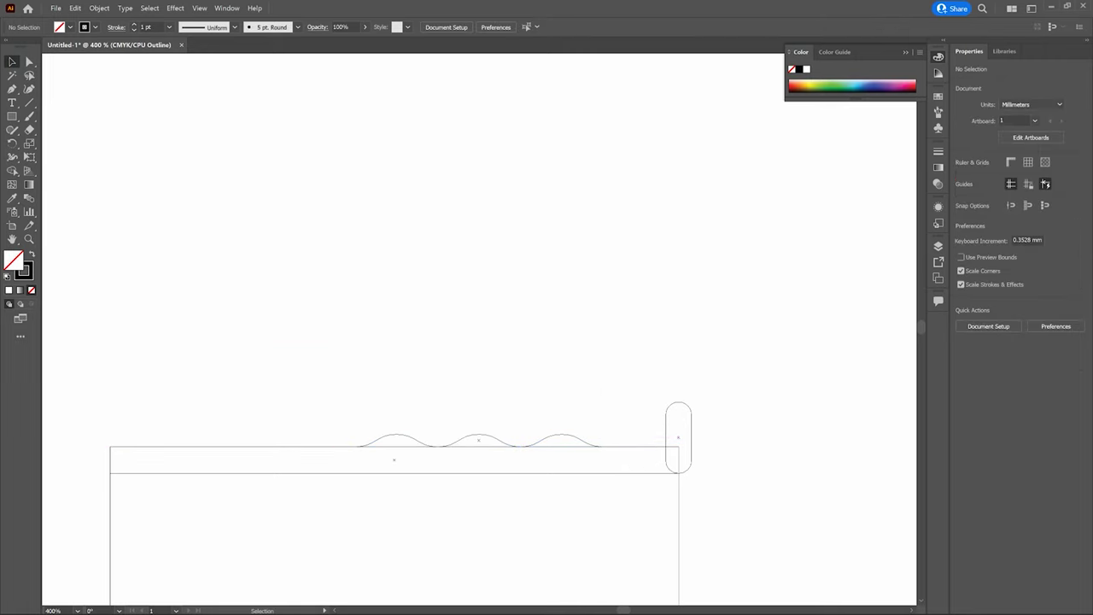
# Merge all the can shapes and the wavy line into one closed profile with the Shape Builder tool.
pyautogui.hotkey('ctrl', '0')
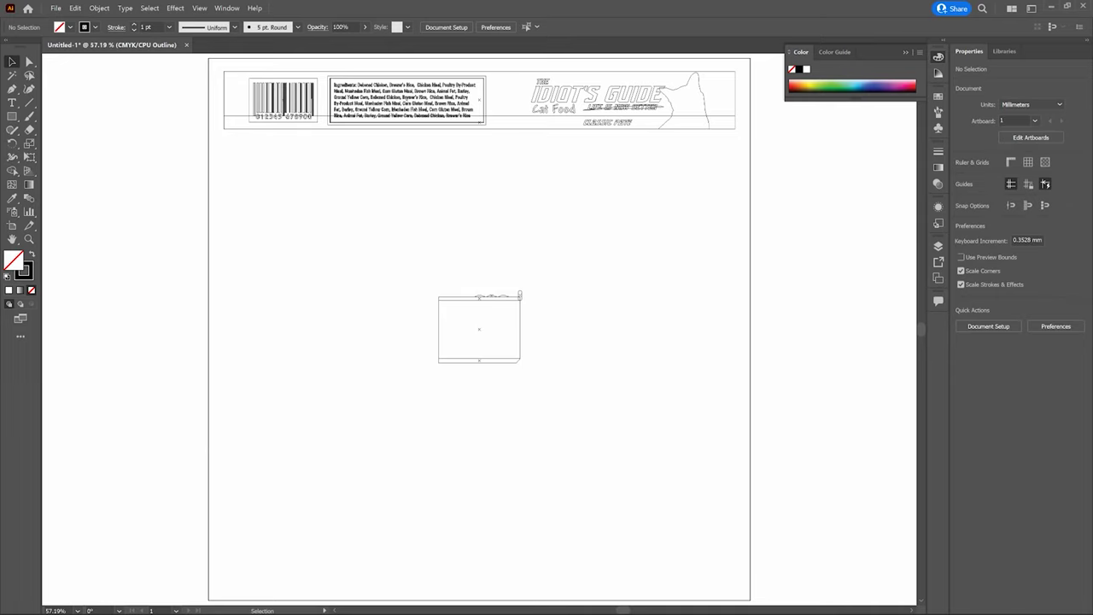
pyautogui.click(558, 338)
pyautogui.moveTo(409, 265); pyautogui.dragTo(553, 385)
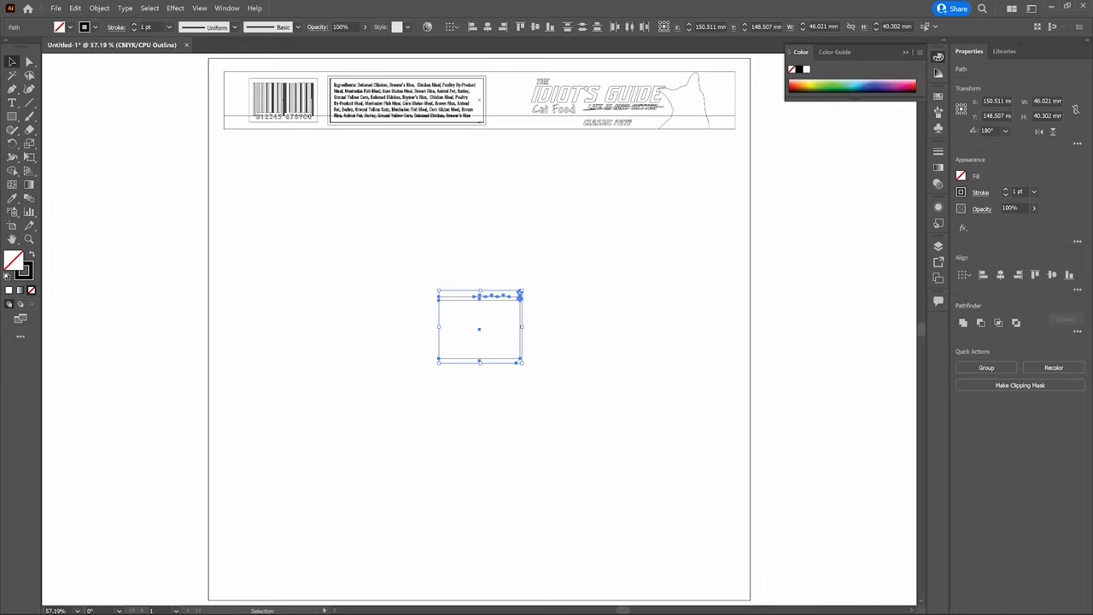
pyautogui.press('a')
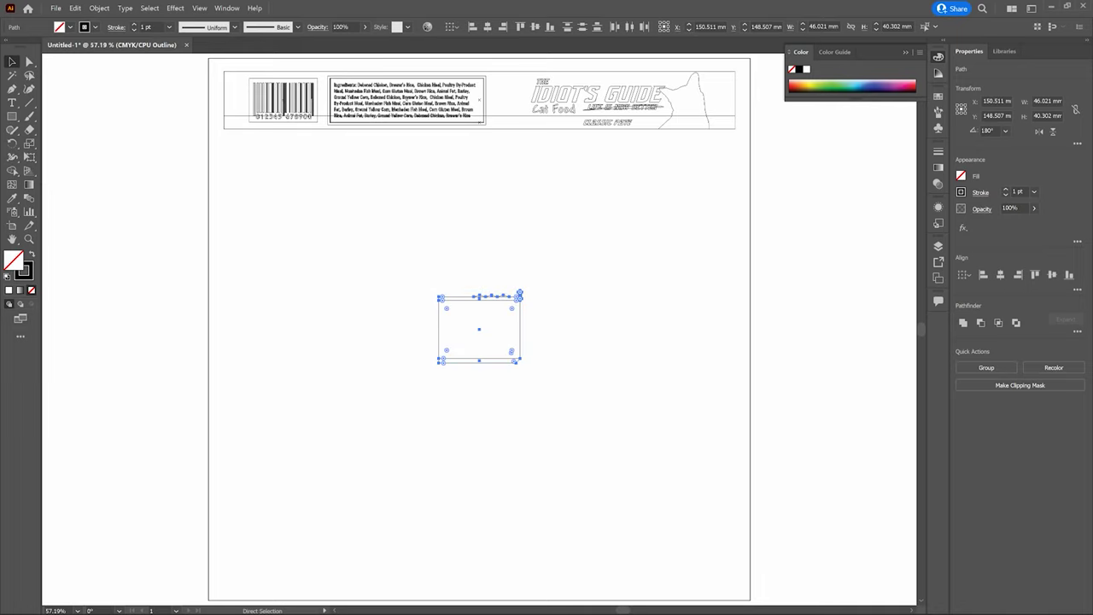
pyautogui.hotkey('ctrl', '+')
pyautogui.hotkey('ctrl', '+')
pyautogui.hotkey('ctrl', '+')
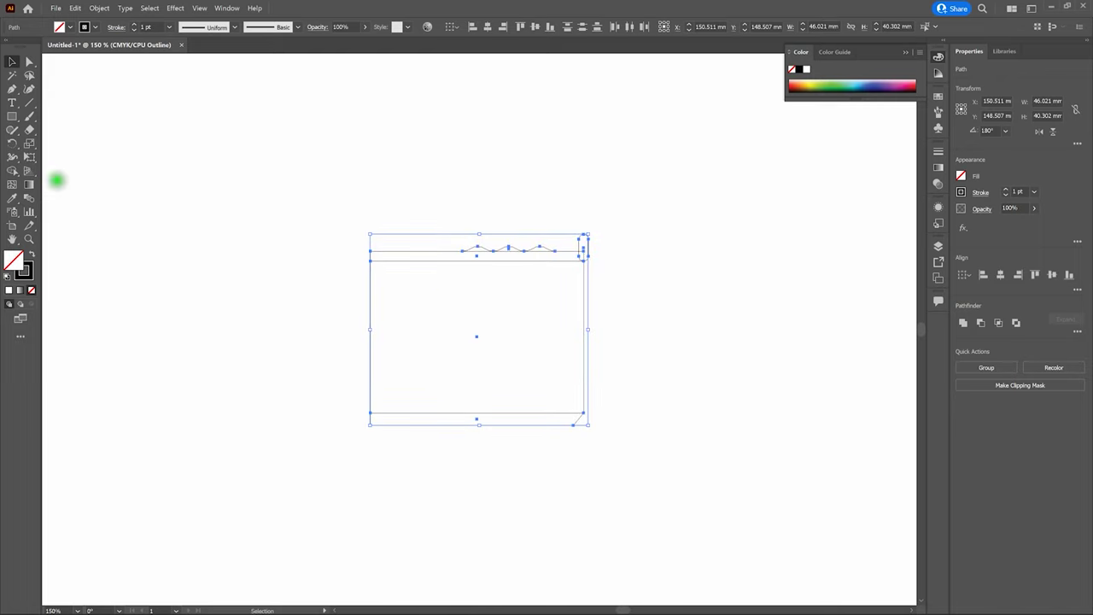
pyautogui.moveTo(13, 172); pyautogui.dragTo(117, 170)
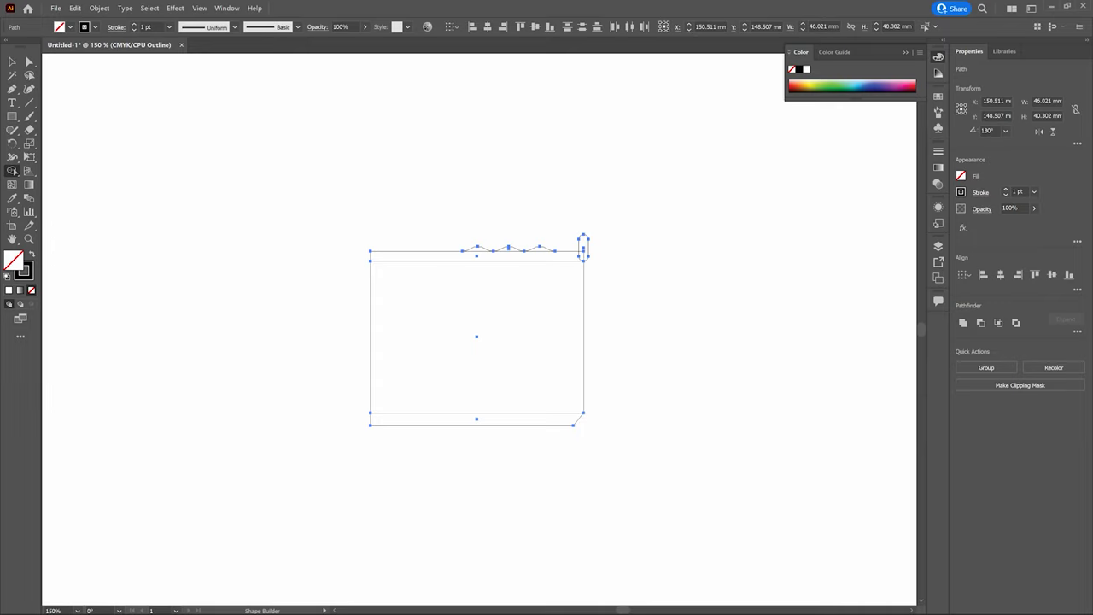
pyautogui.click(525, 433)
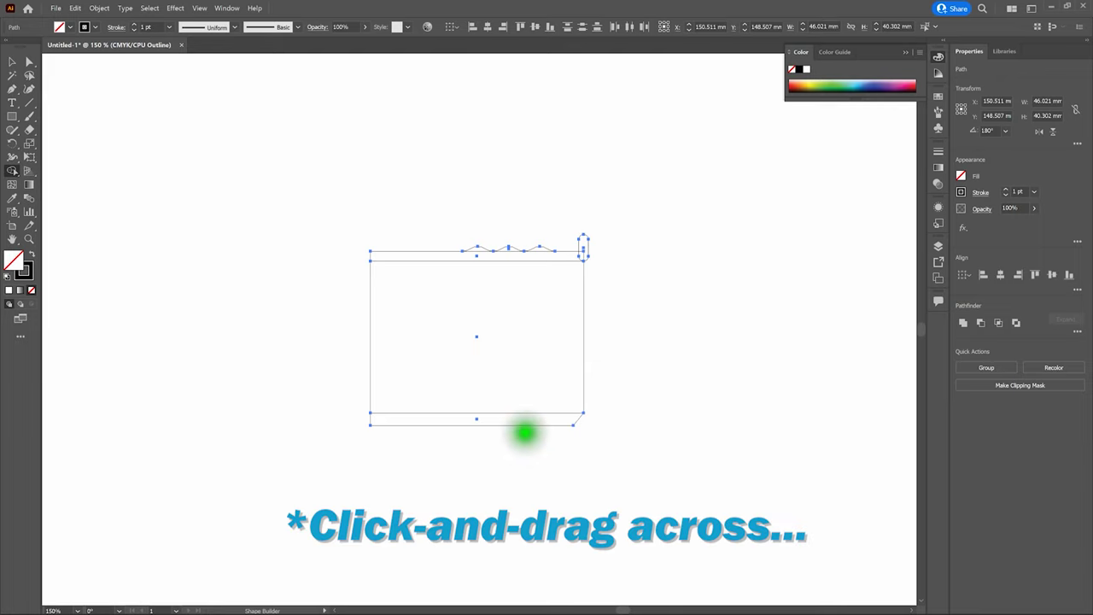
pyautogui.moveTo(526, 433)
pyautogui.mouseDown()
pyautogui.moveTo(549, 325)
pyautogui.moveTo(583, 246)
pyautogui.moveTo(475, 247)
pyautogui.mouseUp()
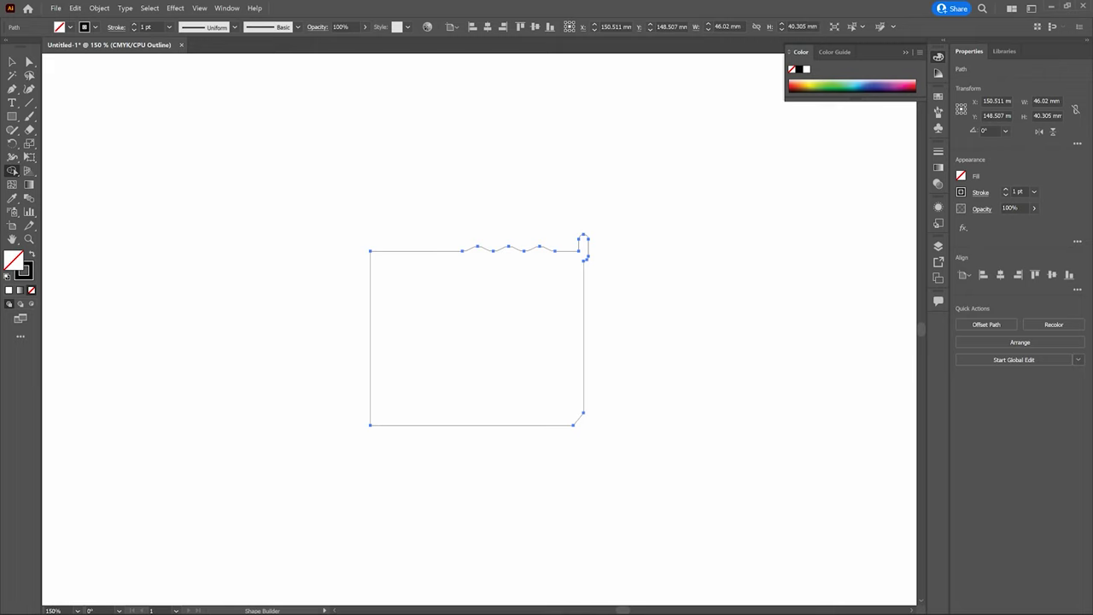
pyautogui.press('v')
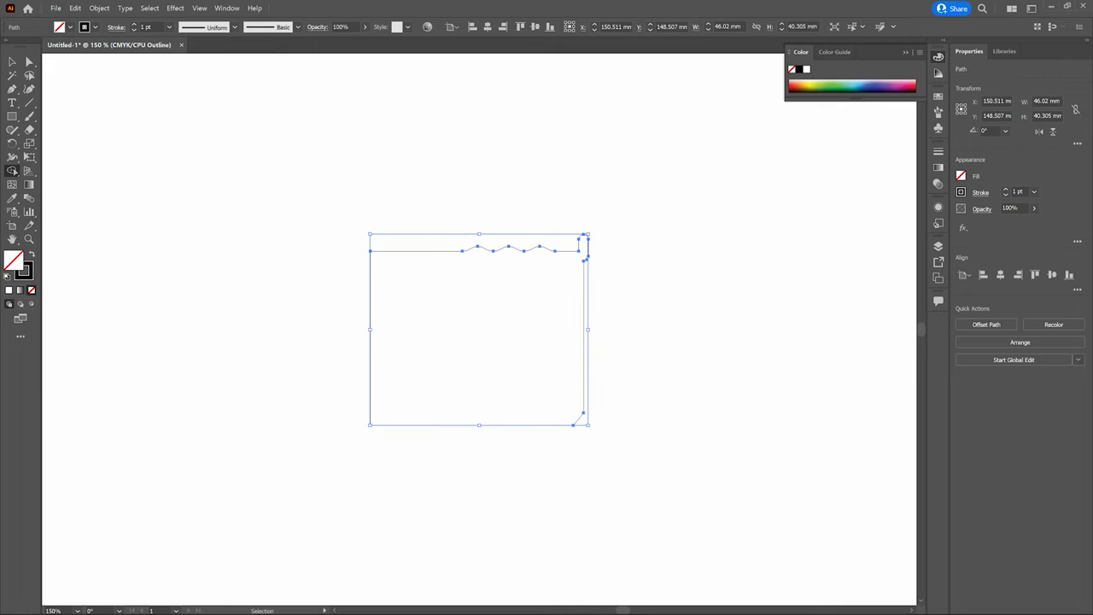
# Fit the artboard in view and return the display from outline to preview mode.
pyautogui.hotkey('ctrl', '0')
pyautogui.press('v')
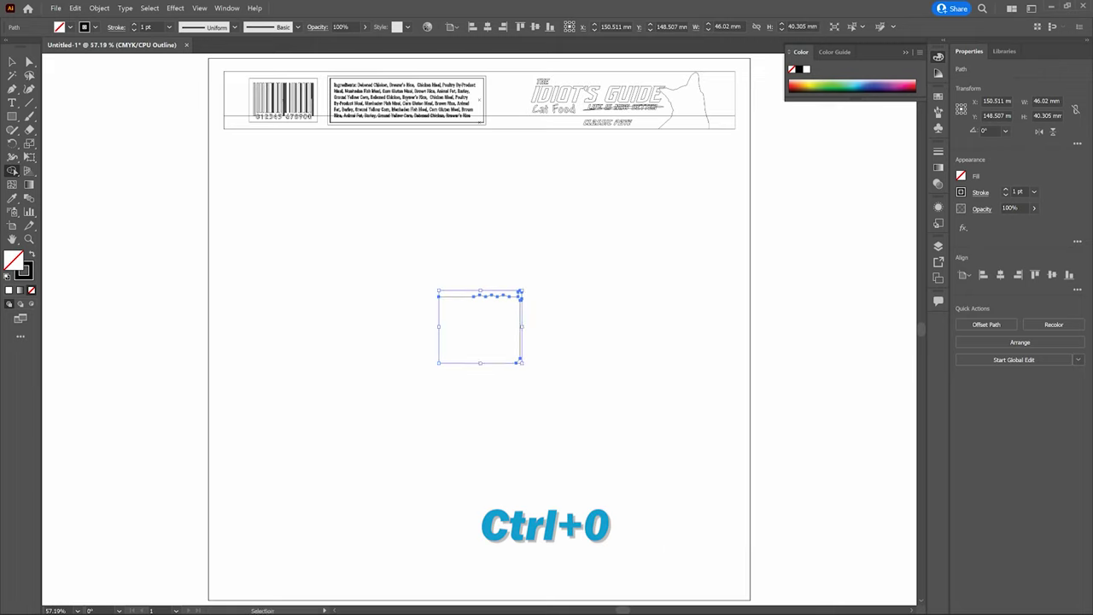
pyautogui.hotkey('ctrl', 'y')
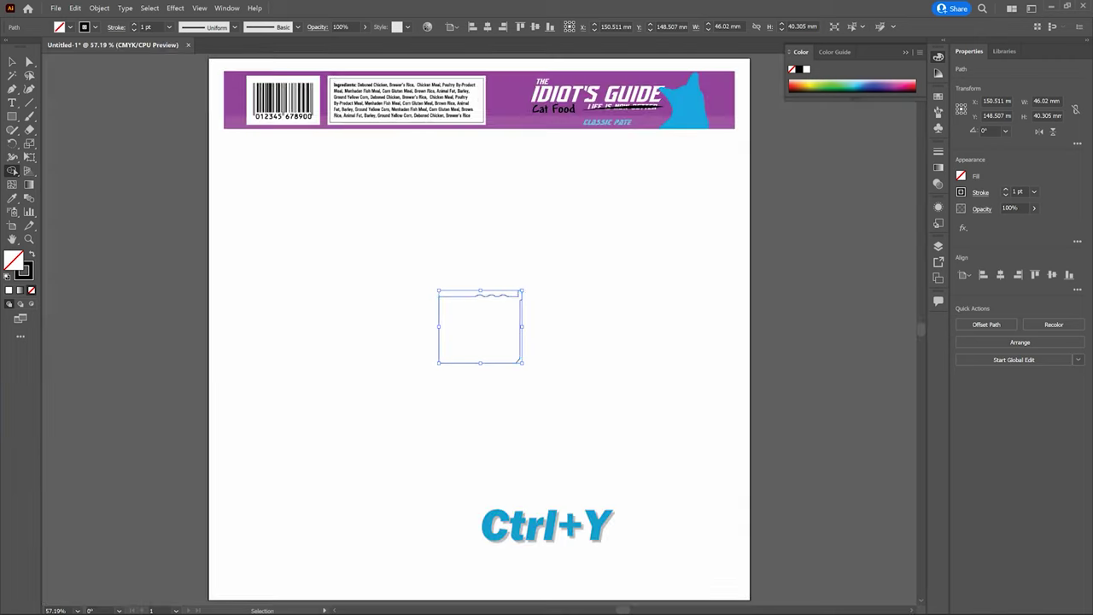
pyautogui.hotkey('shift', 'm')
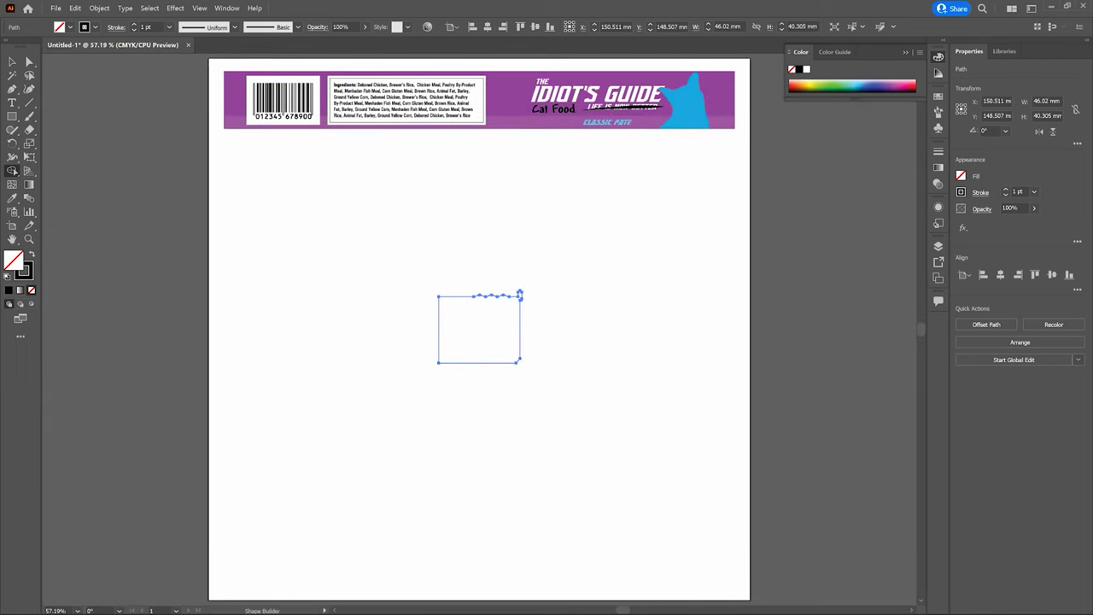
# Swap the can profile's fill and stroke, set the fill to light grey CCCACB, and deselect it.
pyautogui.click(12, 63)
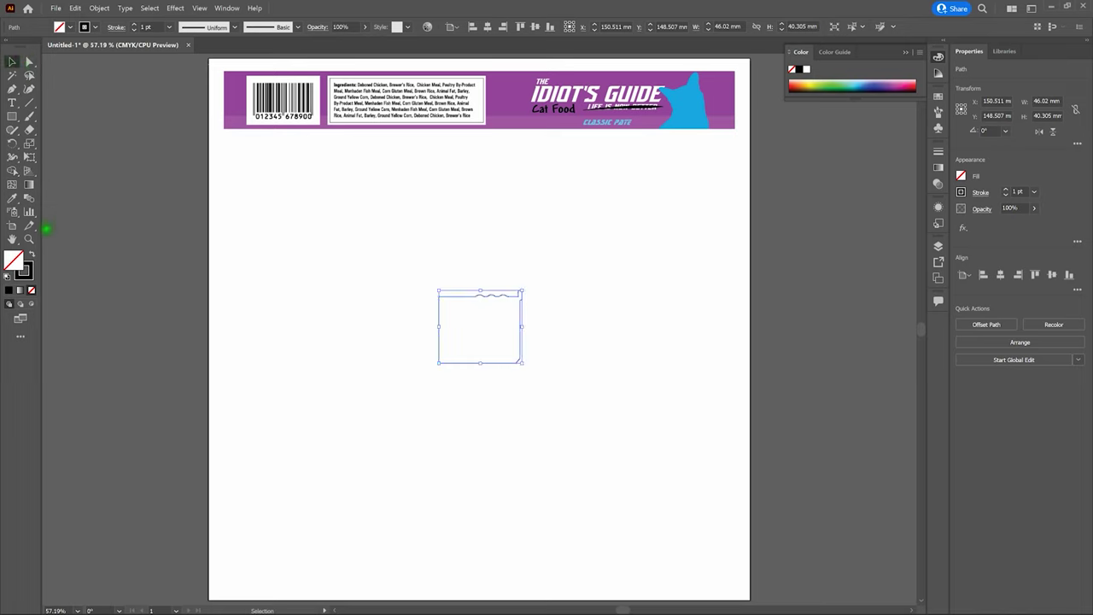
pyautogui.click(31, 253)
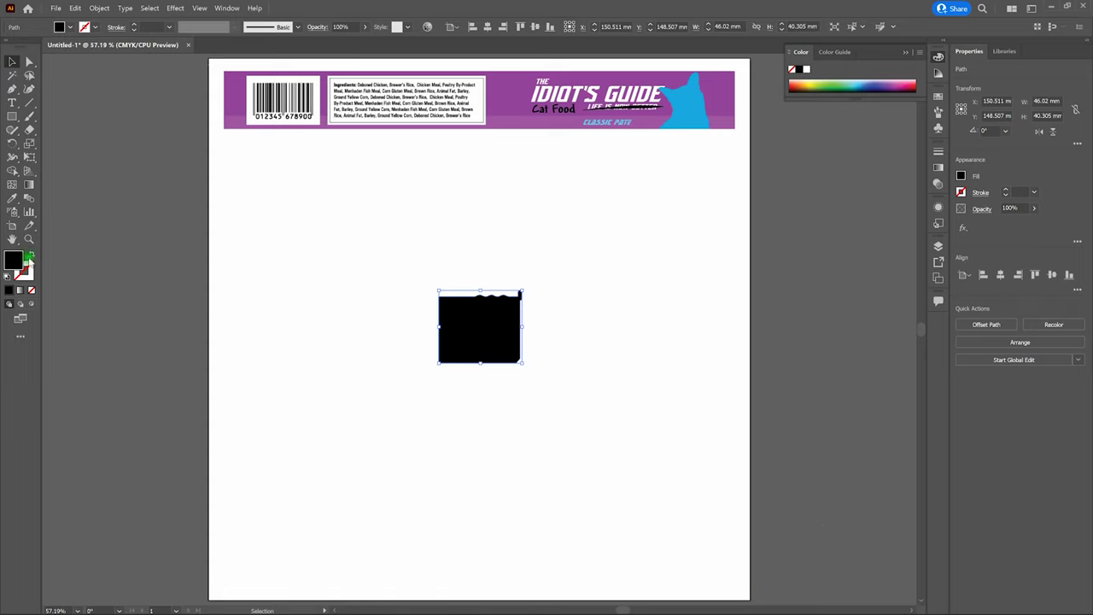
pyautogui.doubleClick(15, 265)
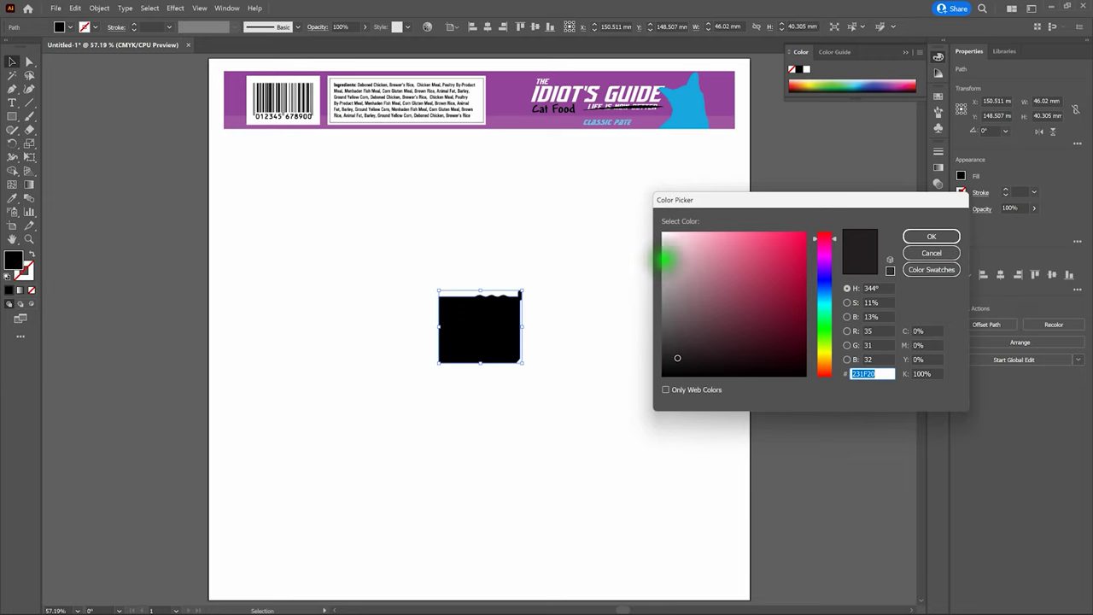
pyautogui.click(664, 261)
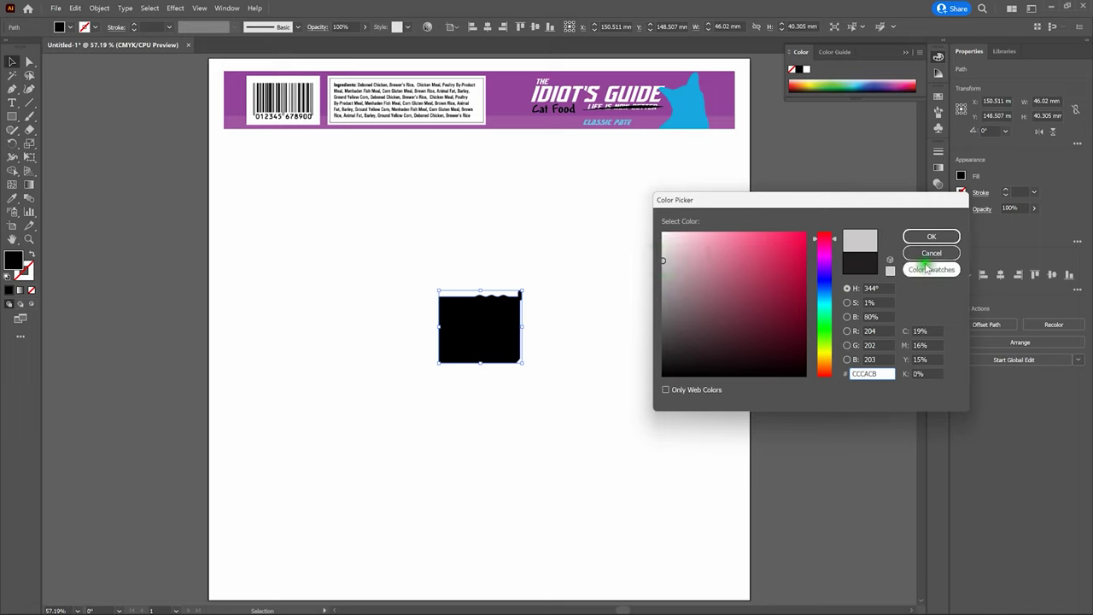
pyautogui.click(932, 236)
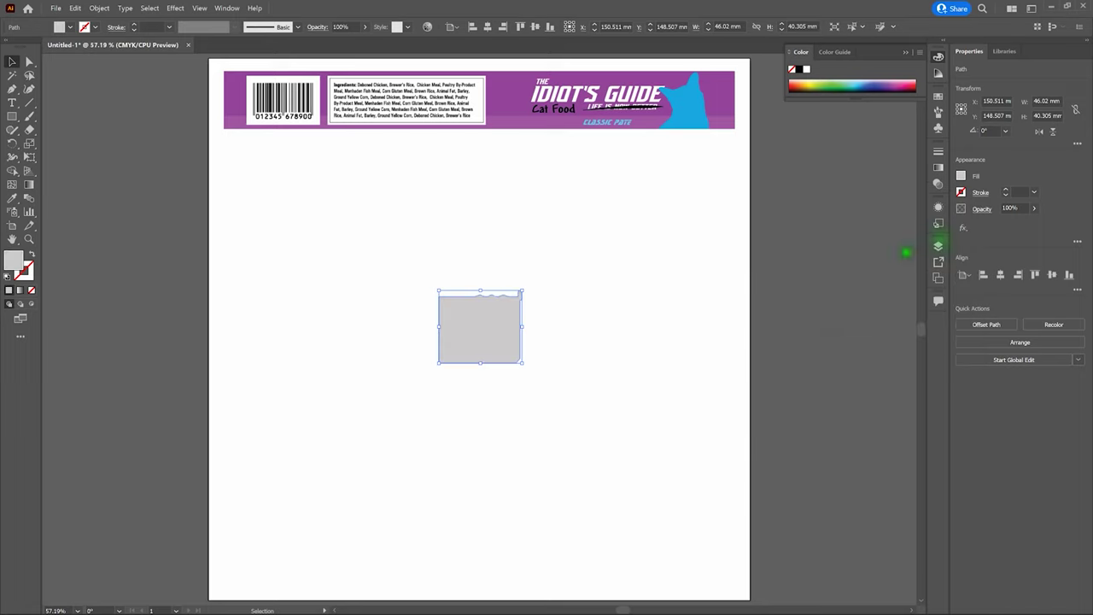
pyautogui.click(690, 283)
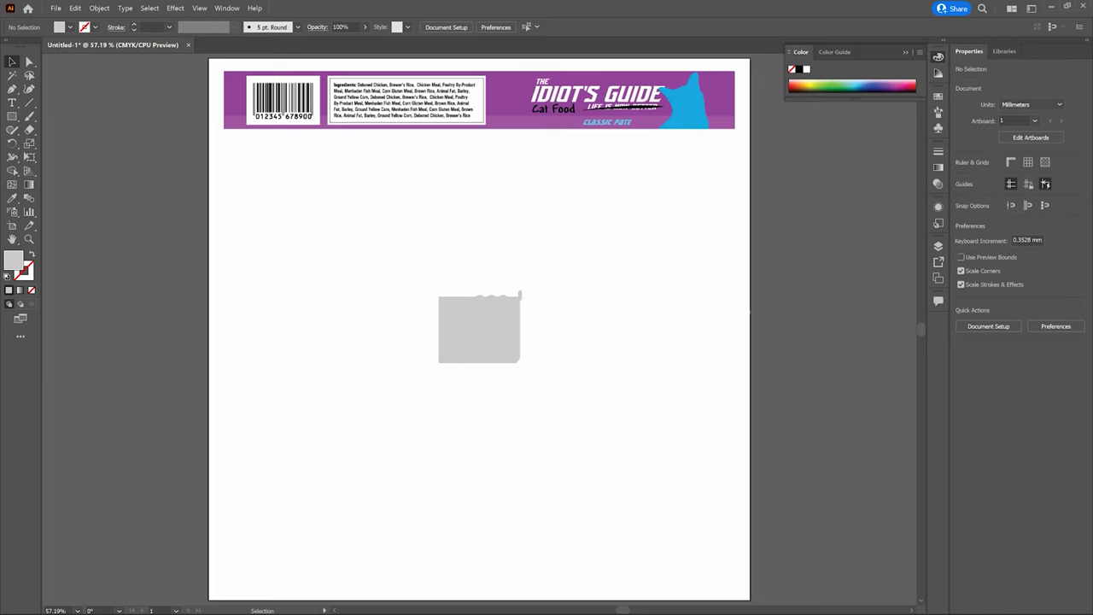
# Apply a classic 3D Revolve to the can profile with Off-Axis Front position and 360° angle from the left edge, and deselect it.
pyautogui.click(668, 293)
pyautogui.click(484, 322)
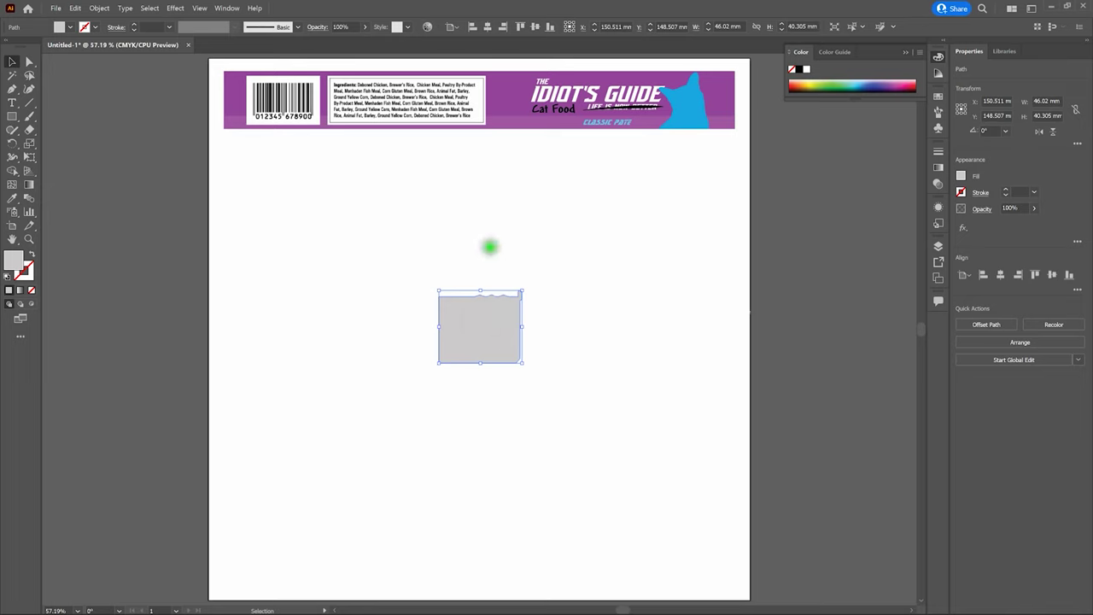
pyautogui.click(176, 8)
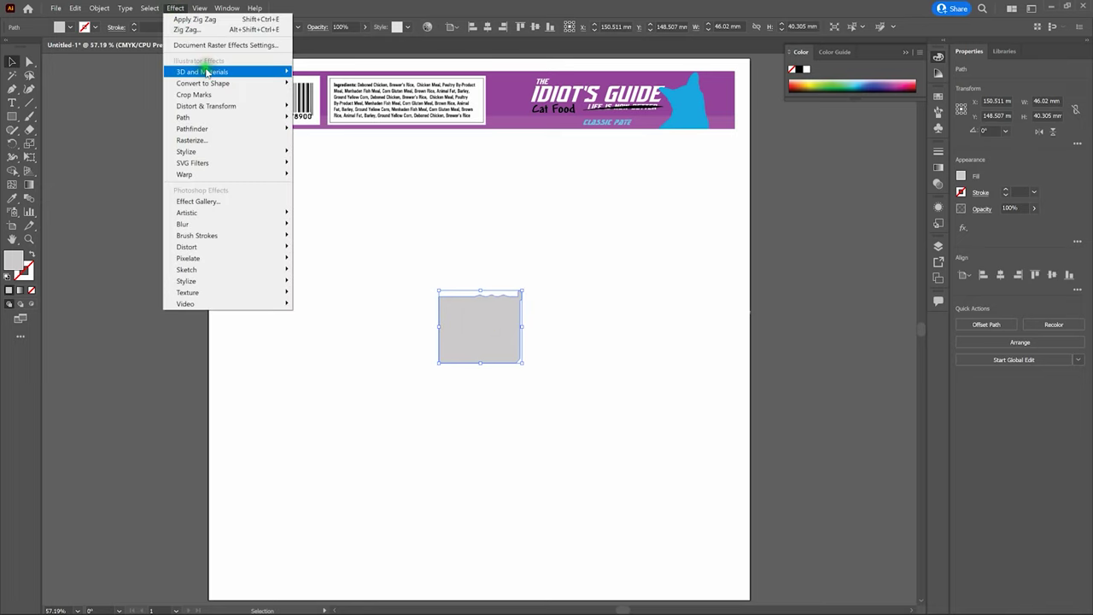
pyautogui.moveTo(208, 72)
pyautogui.moveTo(349, 137)
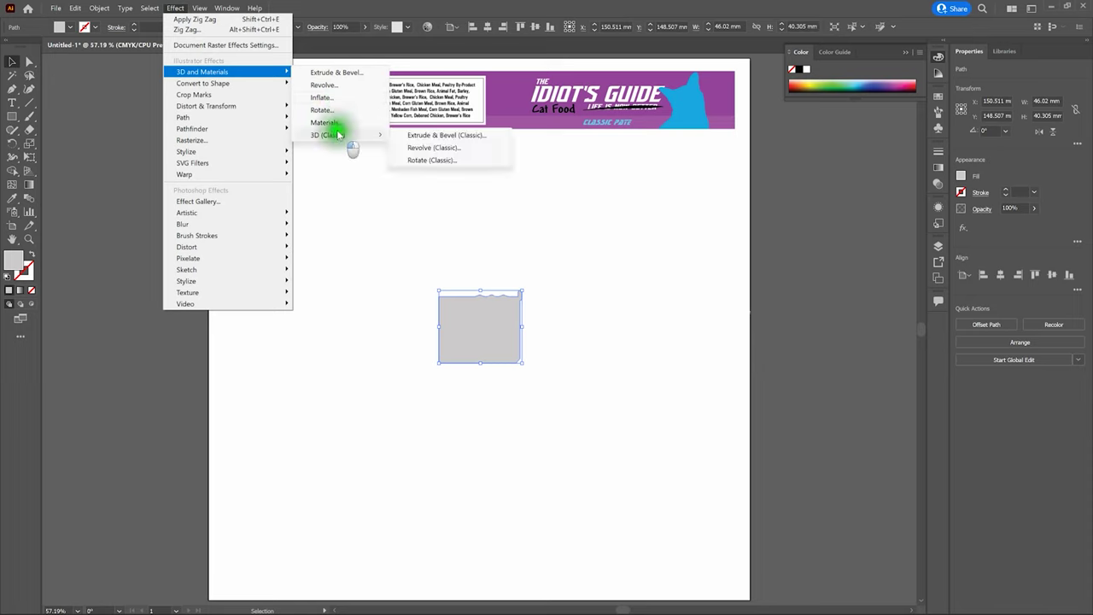
pyautogui.click(442, 150)
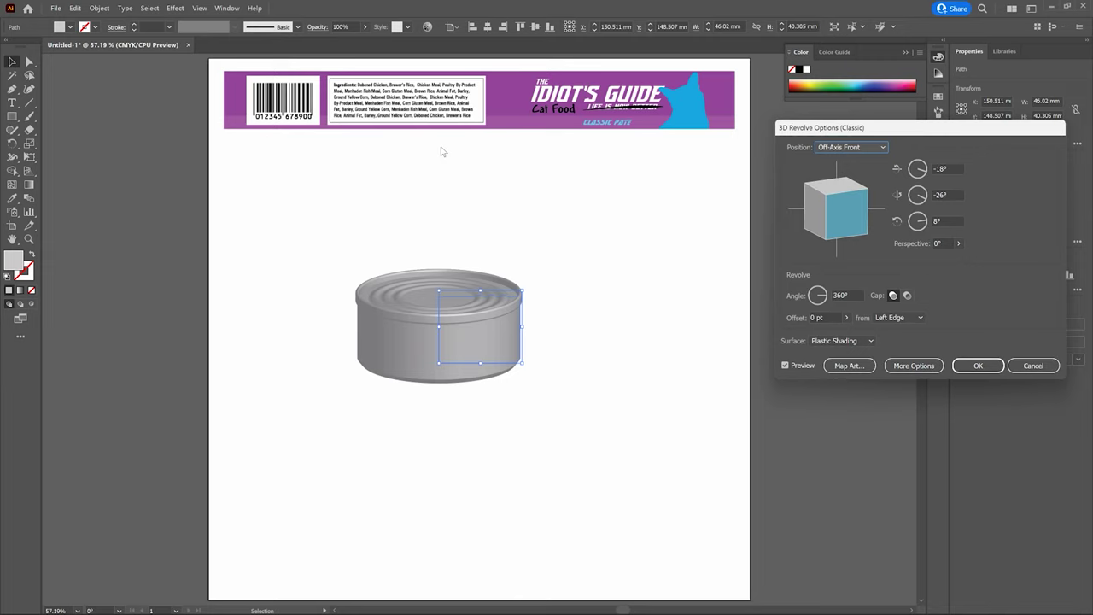
pyautogui.click(791, 198)
pyautogui.click(978, 366)
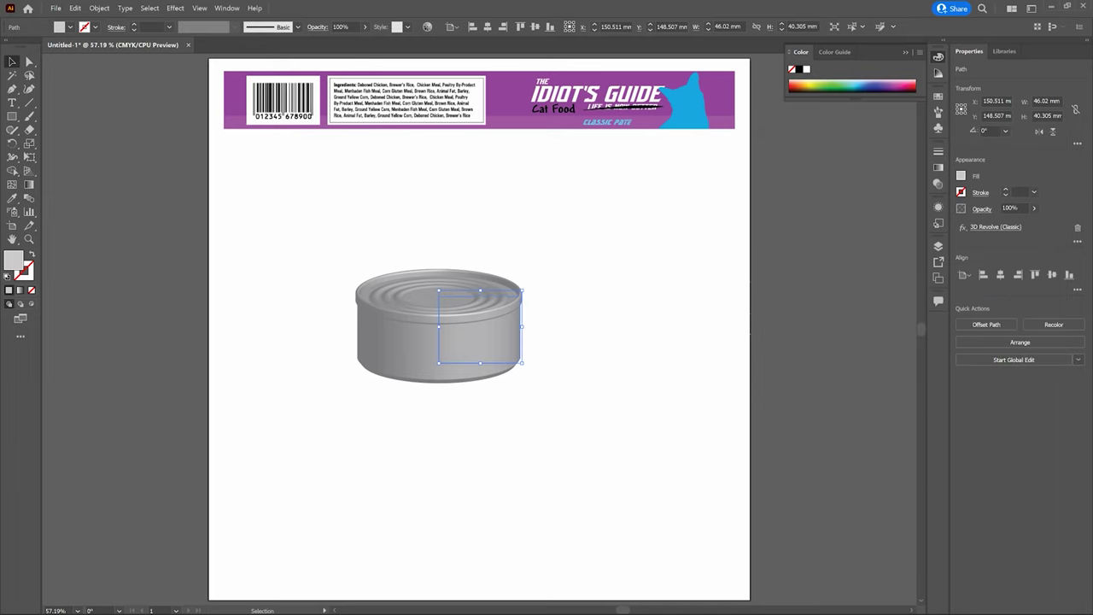
pyautogui.click(667, 237)
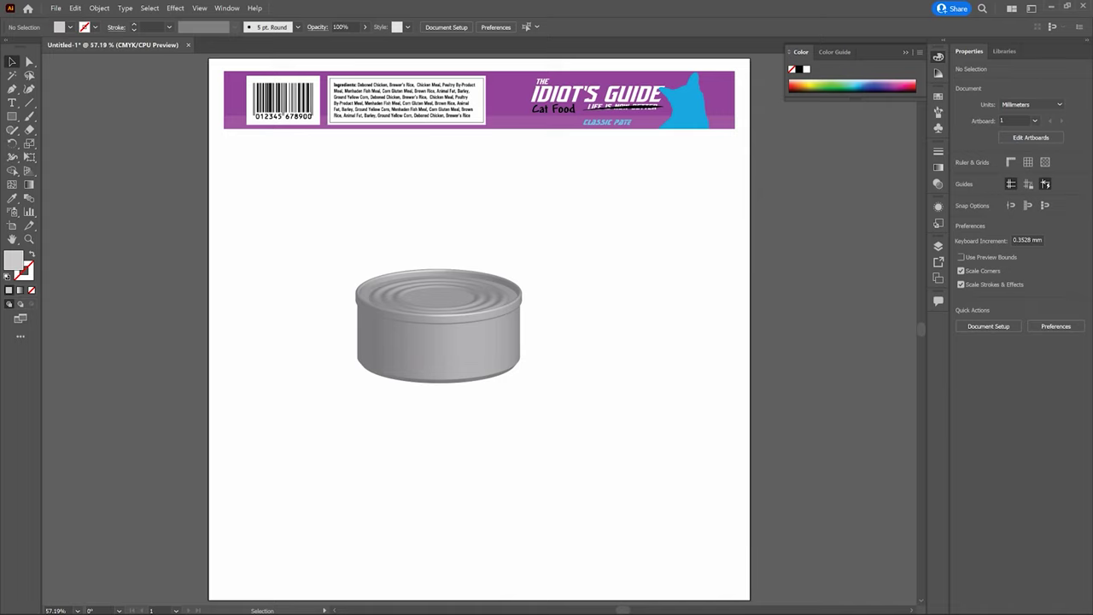
# Create a rectangle 282.744 mm wide and 32 mm high with the Rectangle tool.
pyautogui.click(460, 167)
pyautogui.click(311, 202)
pyautogui.click(12, 116)
pyautogui.click(13, 117)
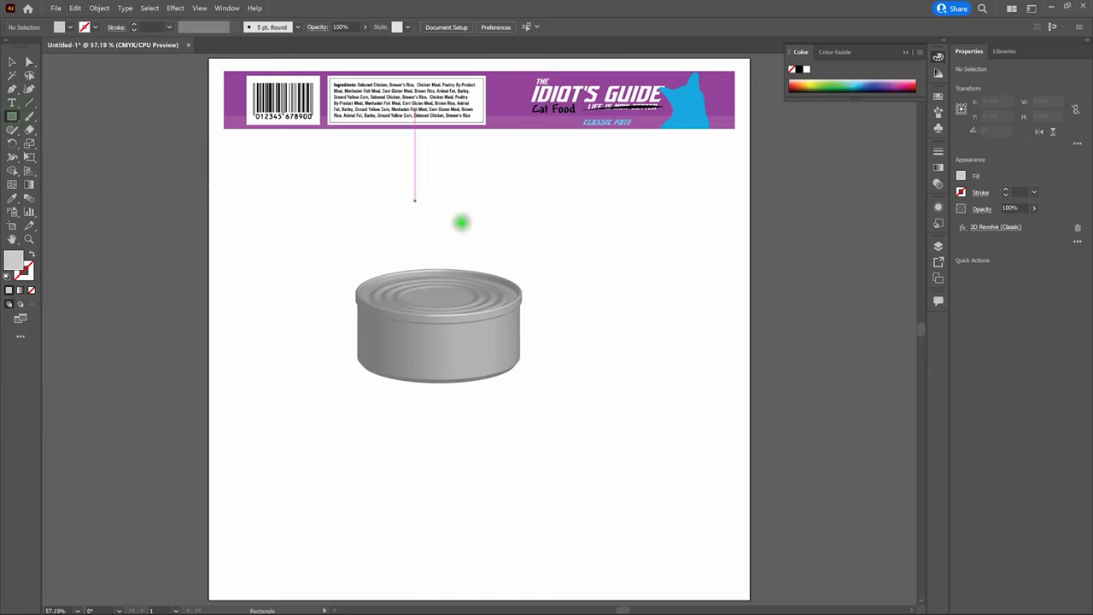
pyautogui.click(492, 220)
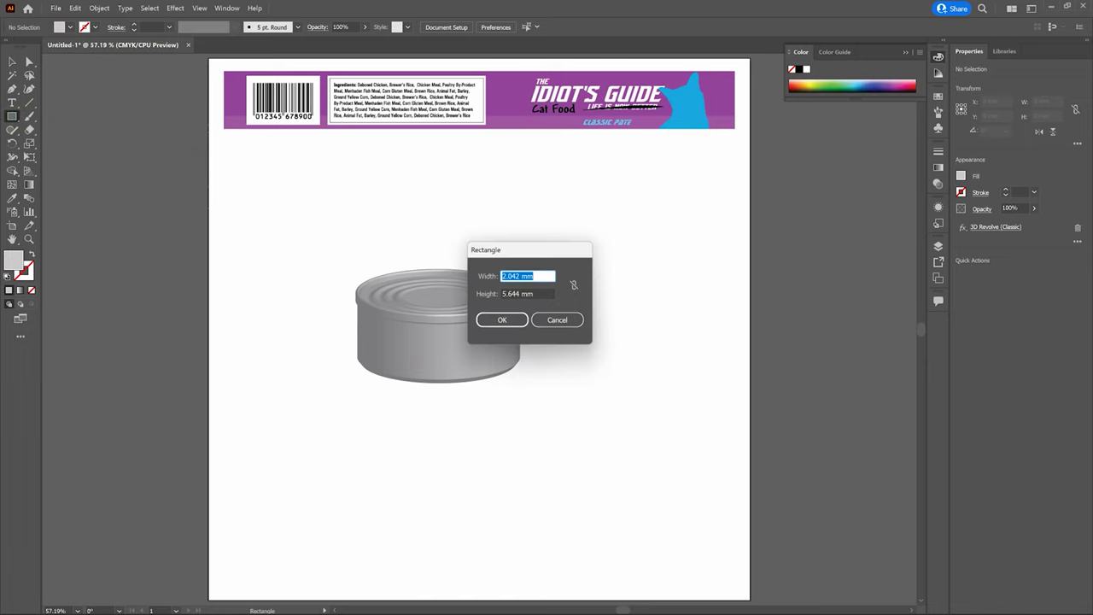
pyautogui.write('282.744')
pyautogui.press('Tab')
pyautogui.write('32')
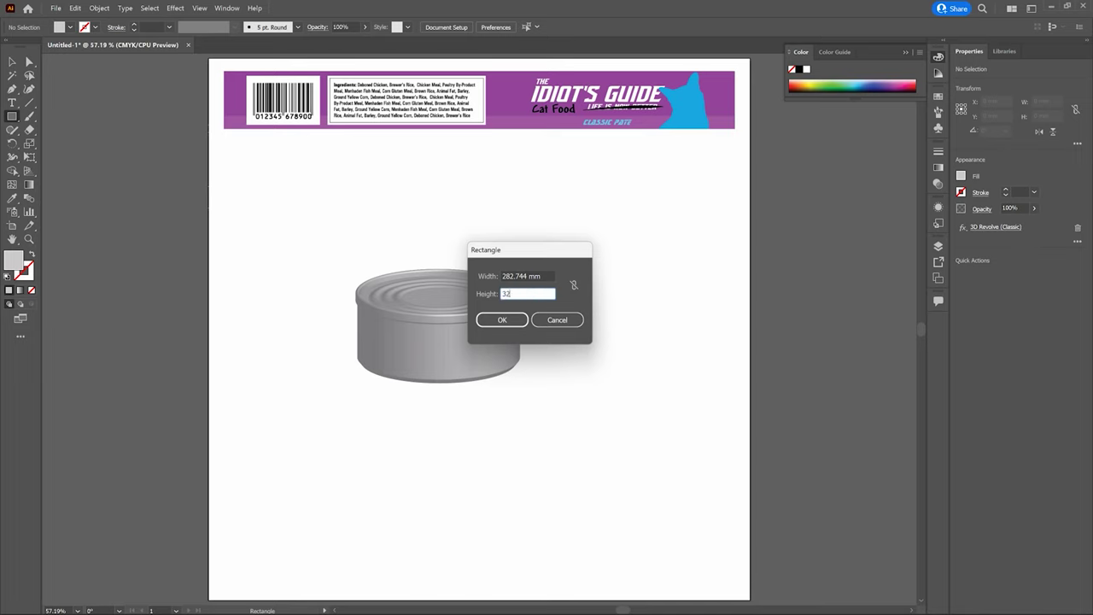
pyautogui.click(515, 321)
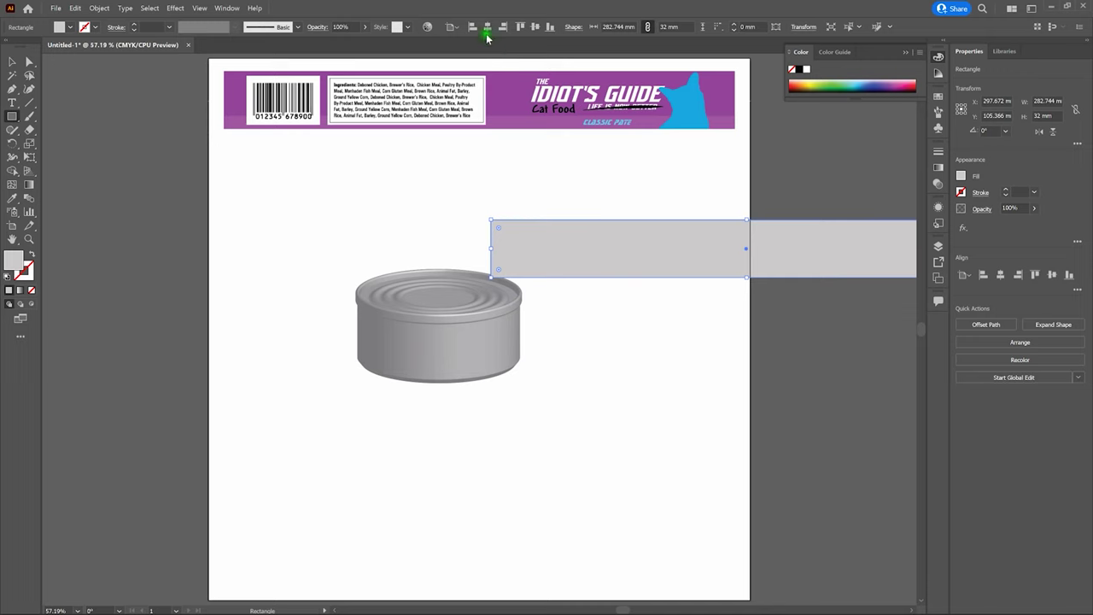
# Centre the grey rectangle horizontally on the artboard, move it up to just below the label artwork, and deselect it.
pyautogui.click(487, 28)
pyautogui.click(598, 215)
pyautogui.click(12, 61)
pyautogui.moveTo(557, 253); pyautogui.dragTo(563, 171)
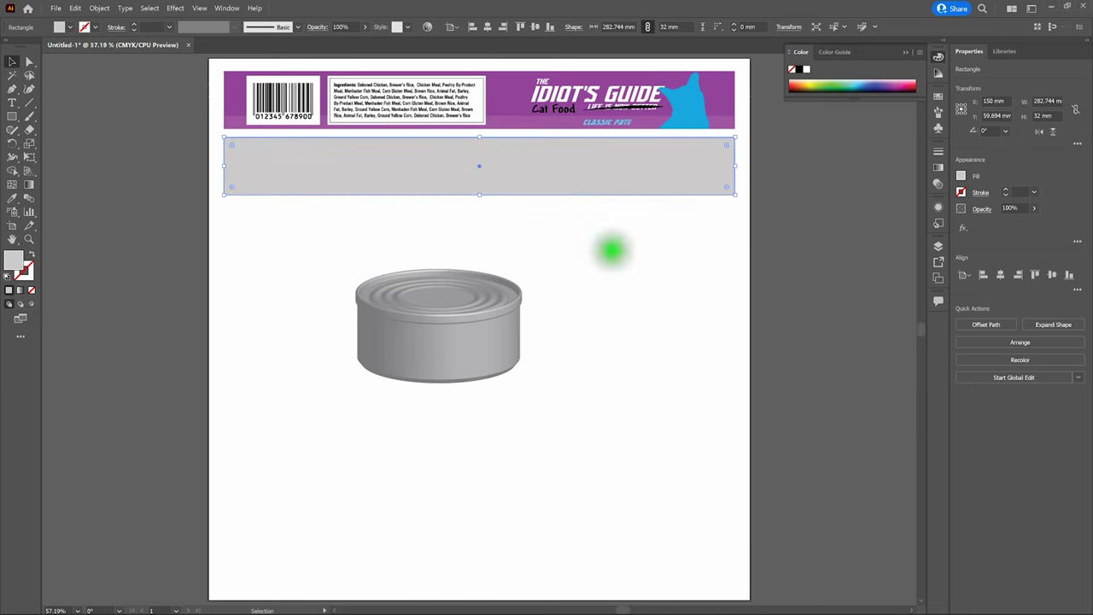
pyautogui.click(612, 249)
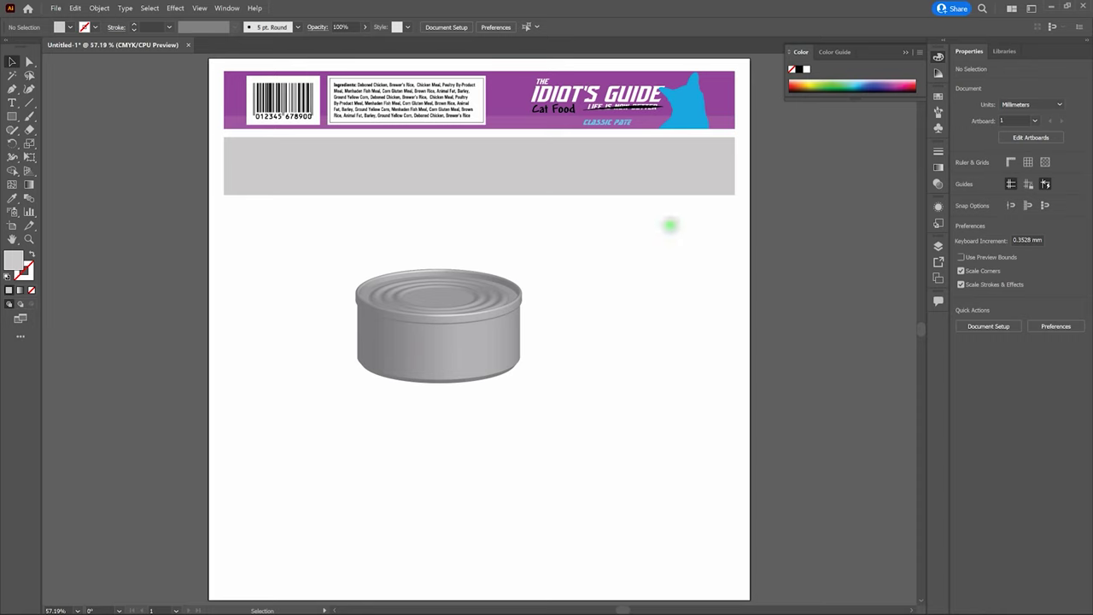
# Delete the grey rectangle below the label artwork and group all the label elements.
pyautogui.click(669, 195)
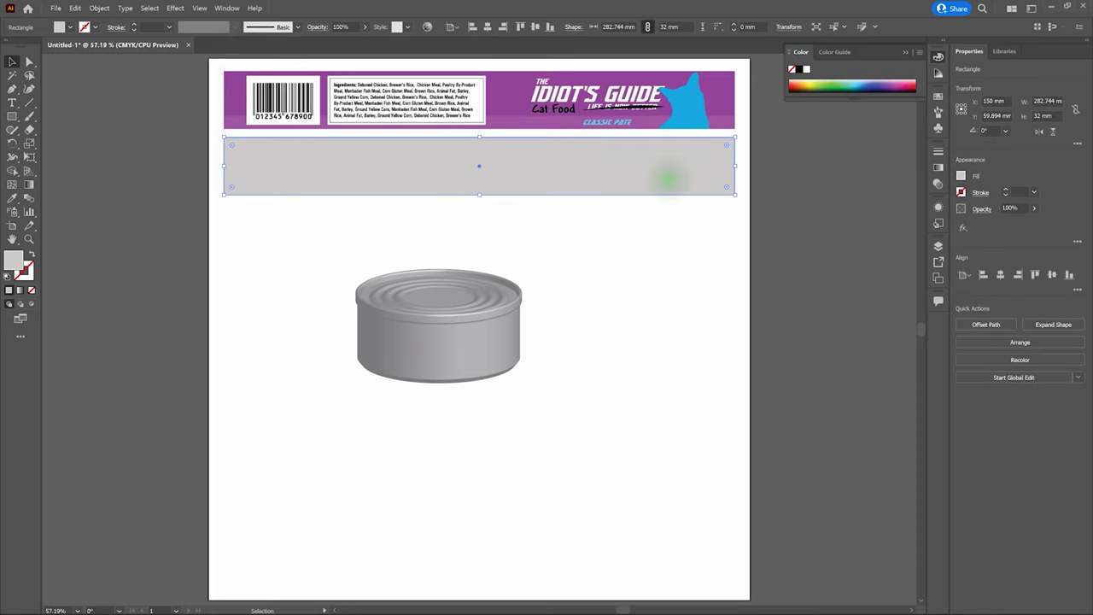
pyautogui.press('Delete')
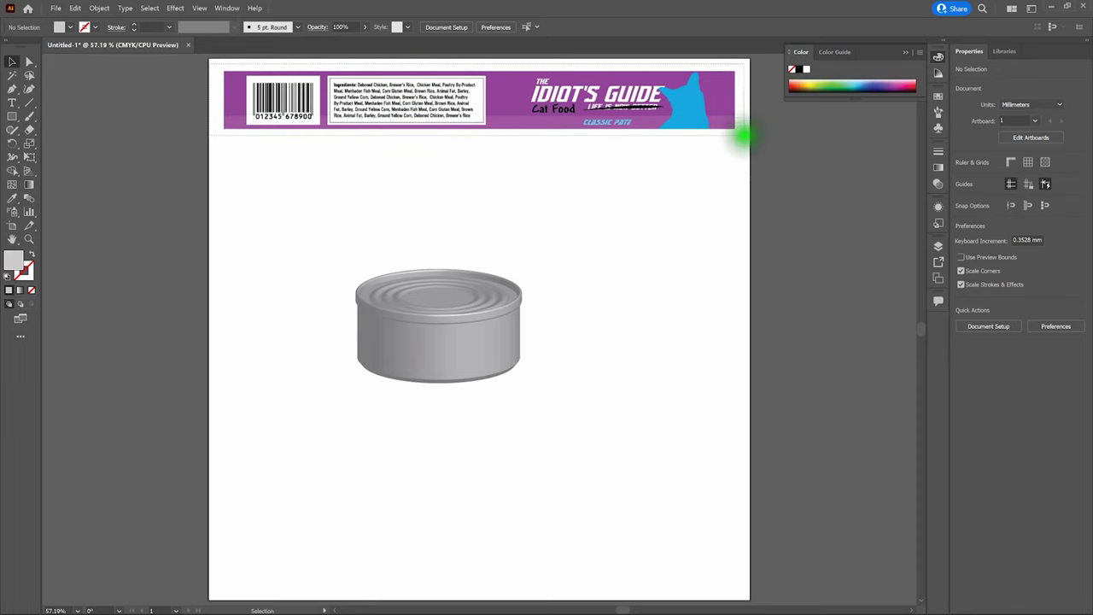
pyautogui.click(738, 133)
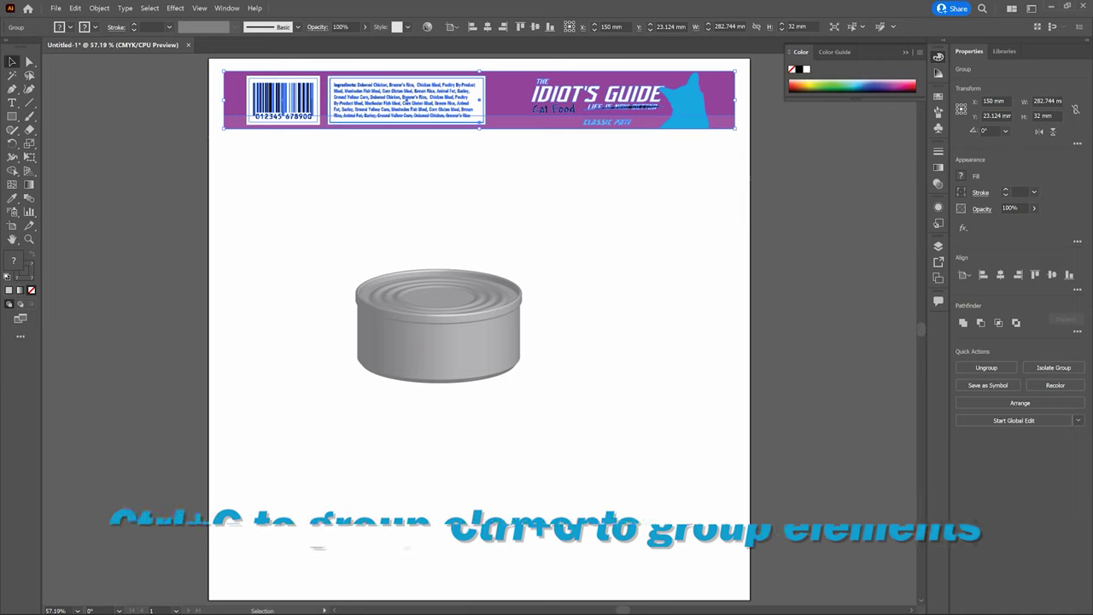
pyautogui.click(547, 95)
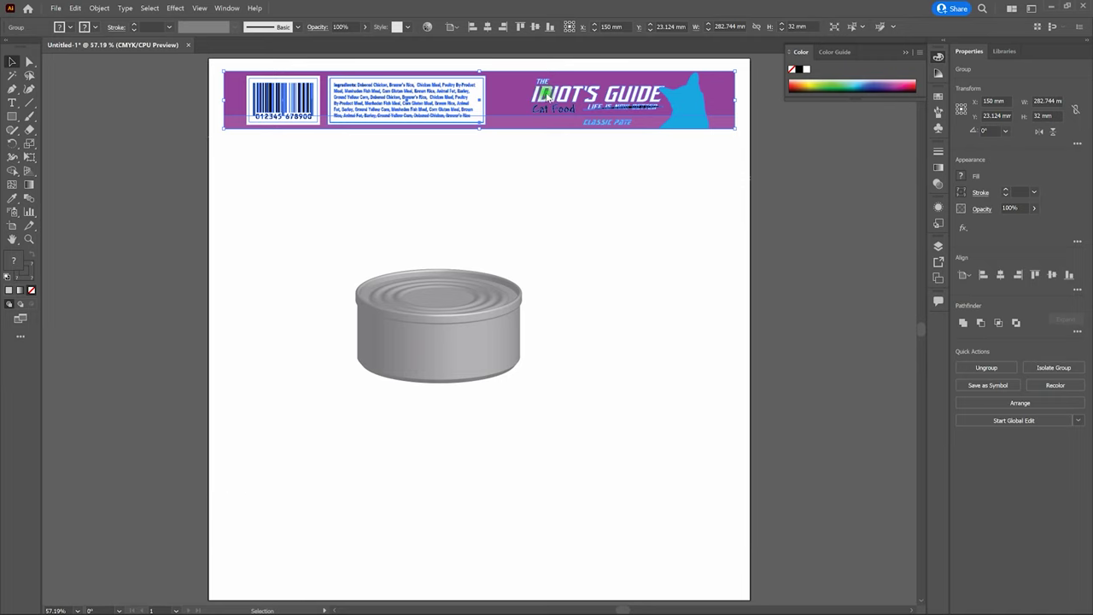
# Copy the label group, paste it in front, and move the copy straight down to just below the original.
pyautogui.click(75, 9)
pyautogui.click(92, 36)
pyautogui.click(77, 8)
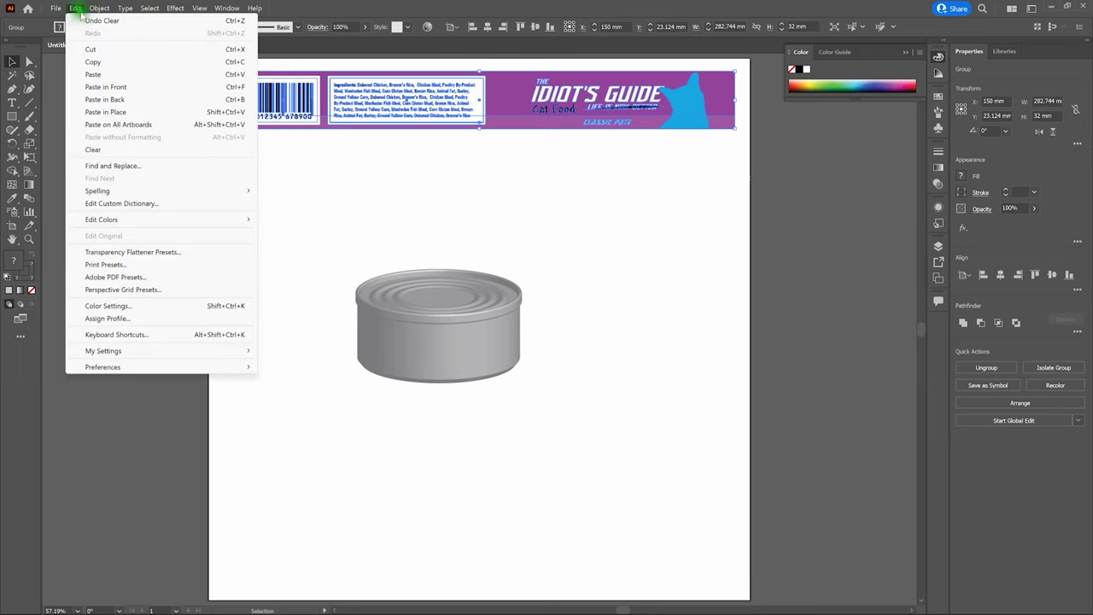
pyautogui.click(101, 86)
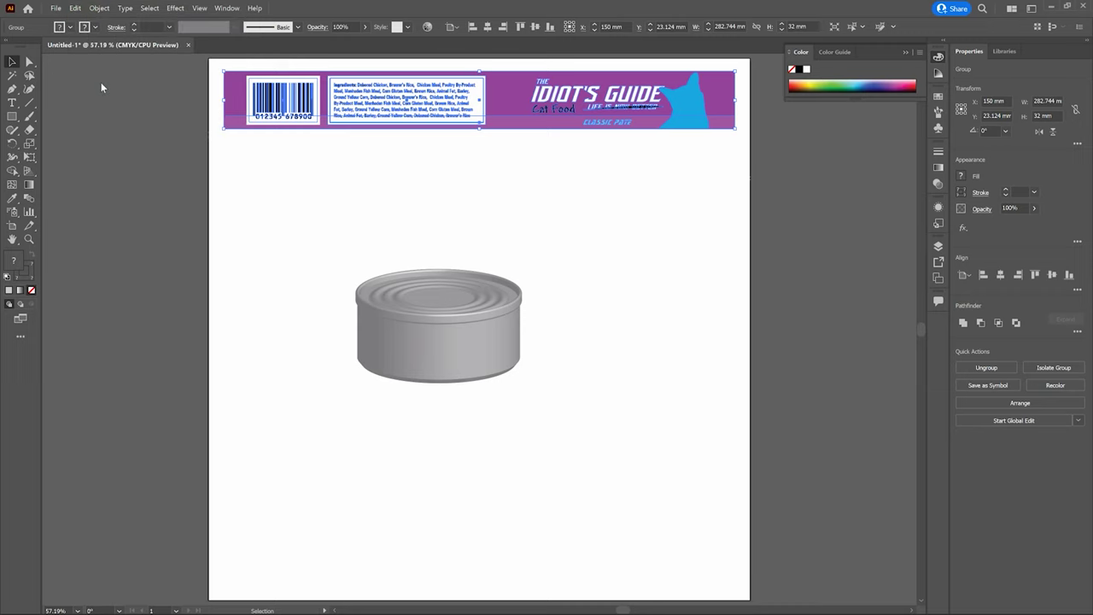
pyautogui.moveTo(502, 95); pyautogui.dragTo(501, 172)
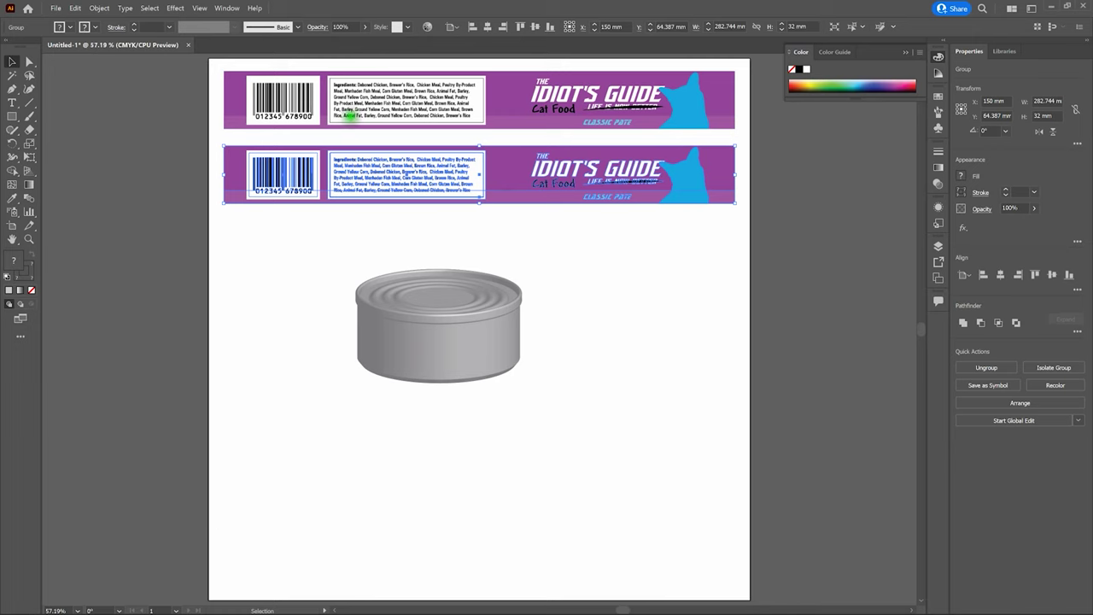
# Rasterize the lower label copy in CMYK at High (300 ppi) with a white background.
pyautogui.click(99, 8)
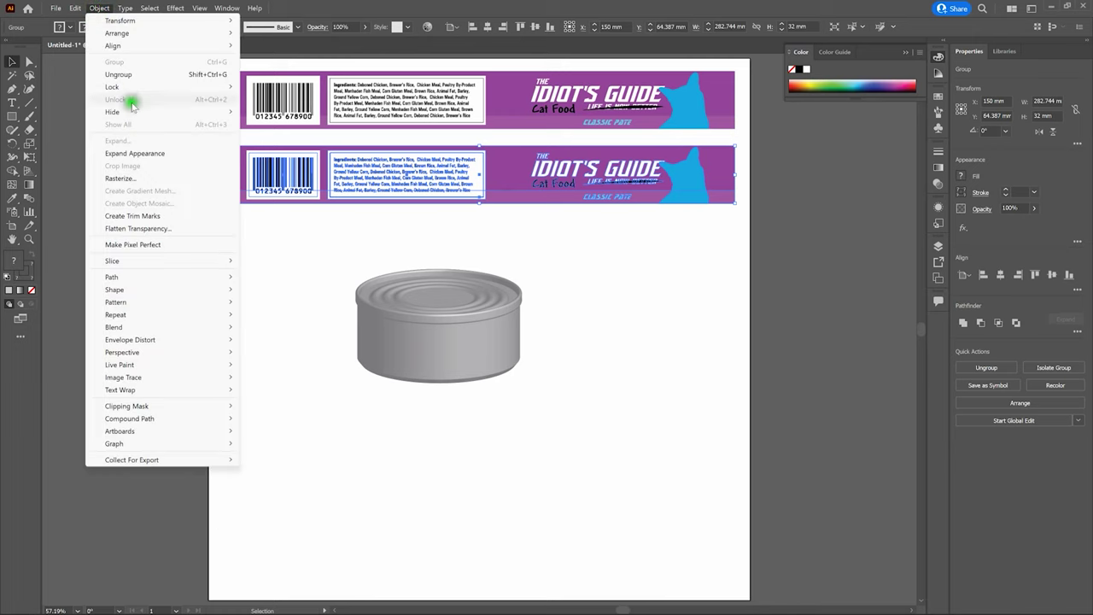
pyautogui.click(151, 177)
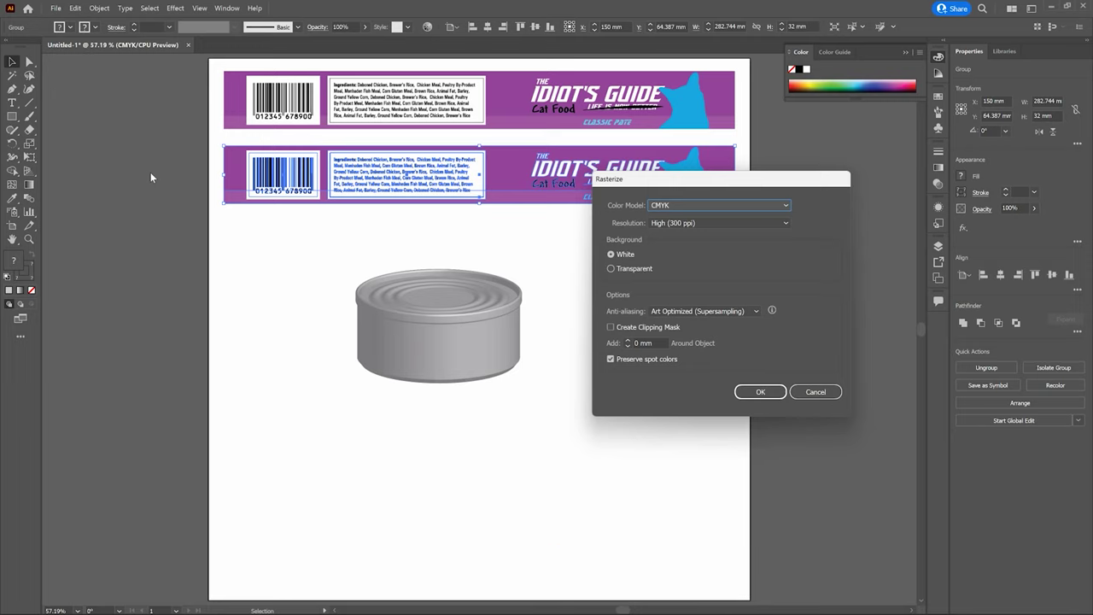
pyautogui.click(624, 259)
pyautogui.click(765, 392)
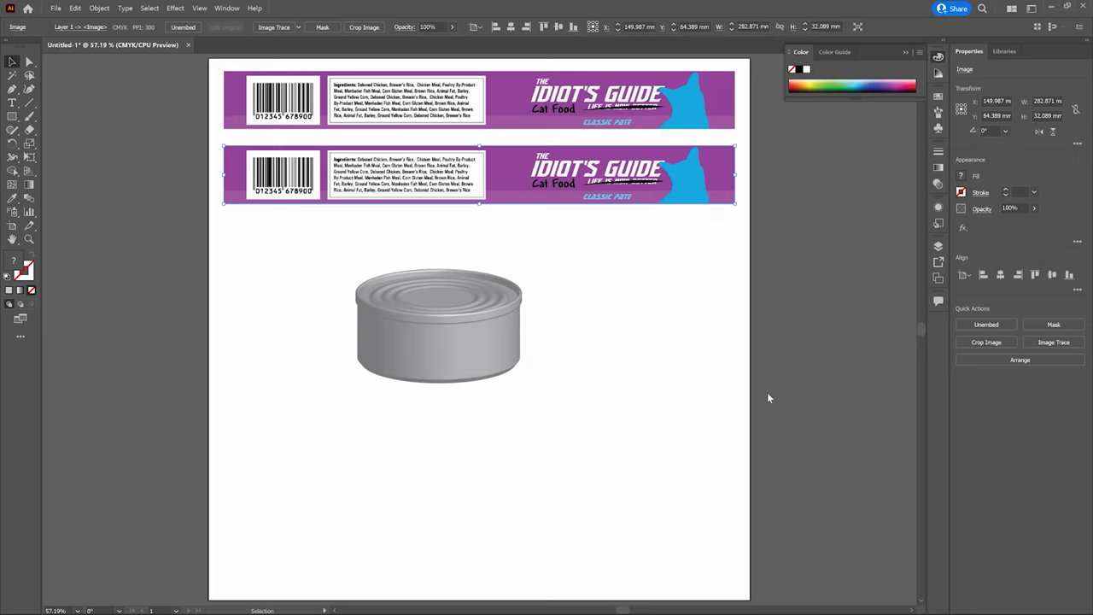
pyautogui.click(679, 407)
pyautogui.click(649, 389)
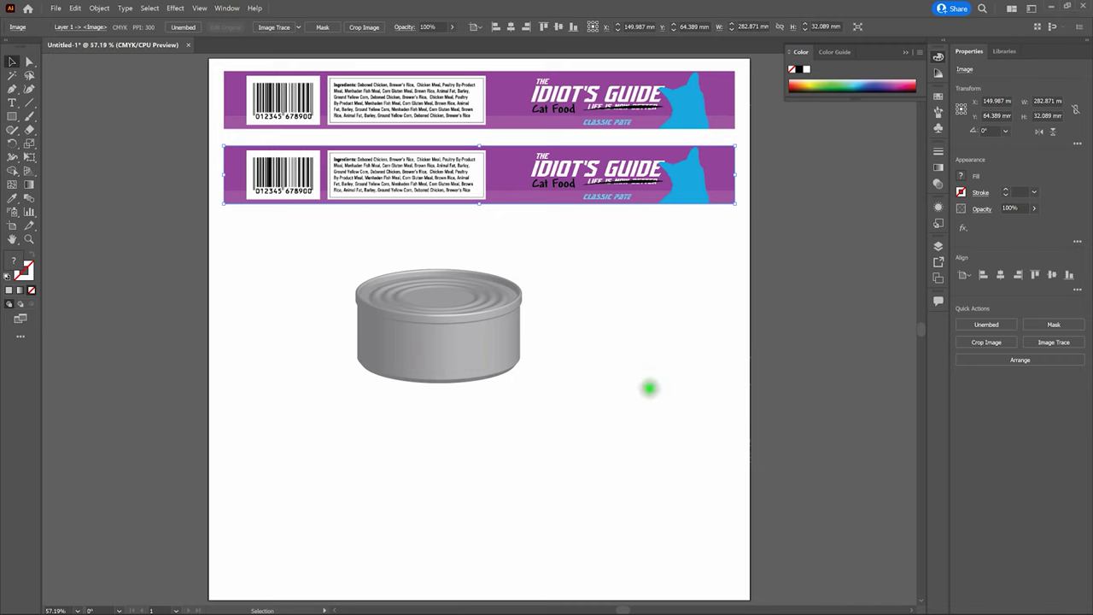
# Save the rasterized label as a new static symbol named label with the Graphic export type, and deselect it.
pyautogui.click(228, 7)
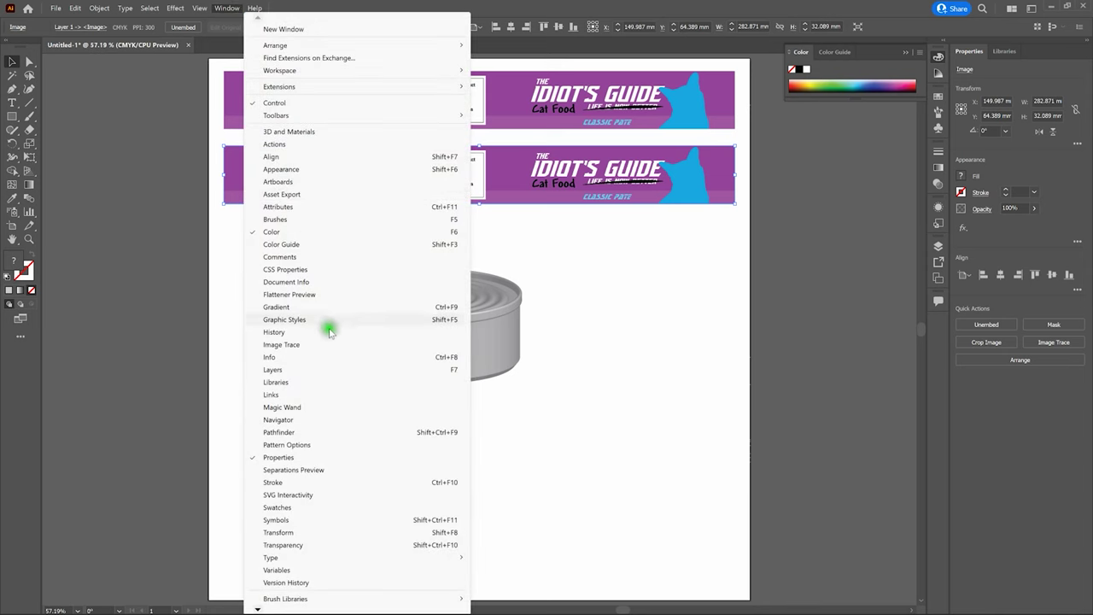
pyautogui.click(398, 521)
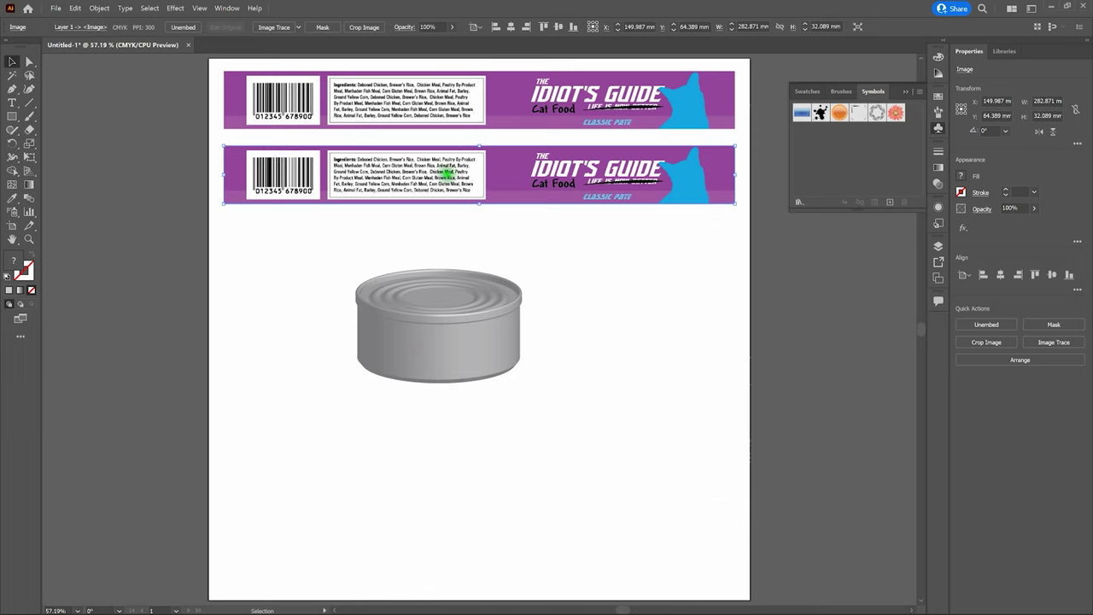
pyautogui.moveTo(457, 172); pyautogui.dragTo(806, 158)
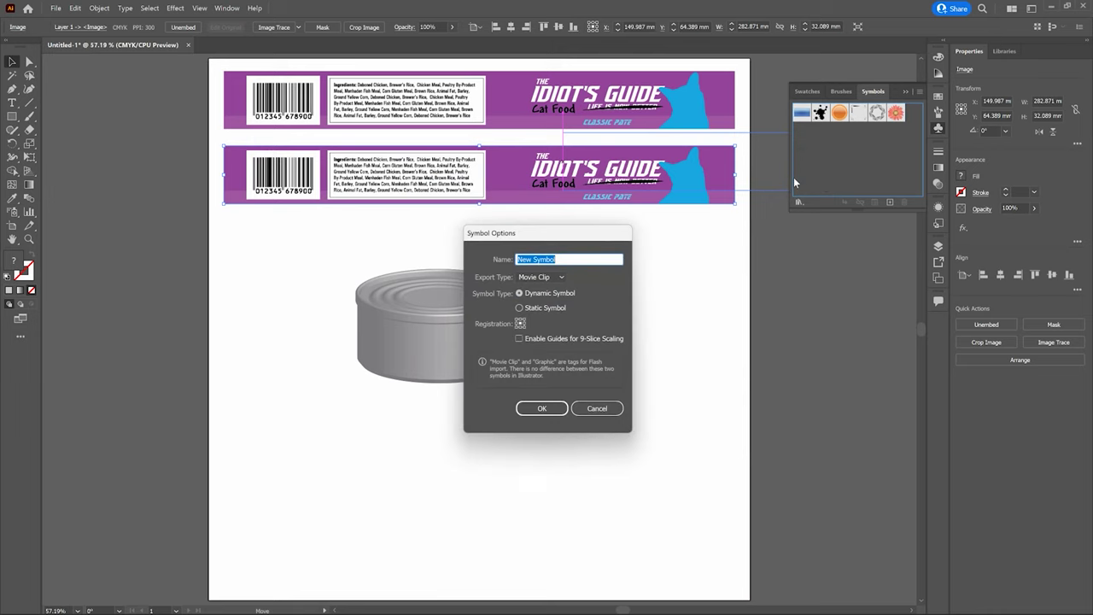
pyautogui.write('label')
pyautogui.click(560, 279)
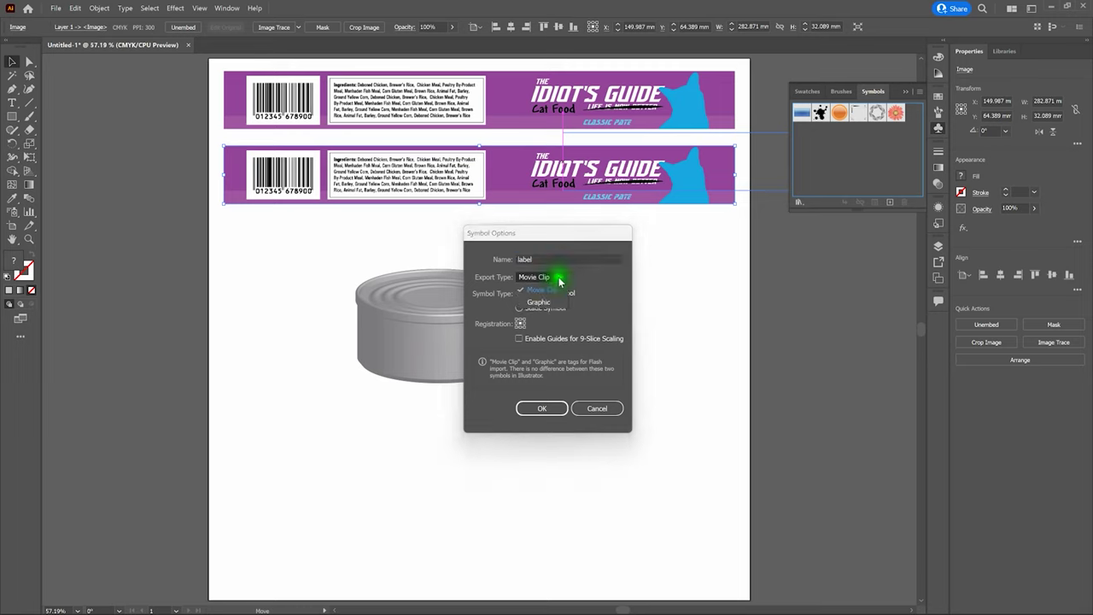
pyautogui.click(553, 302)
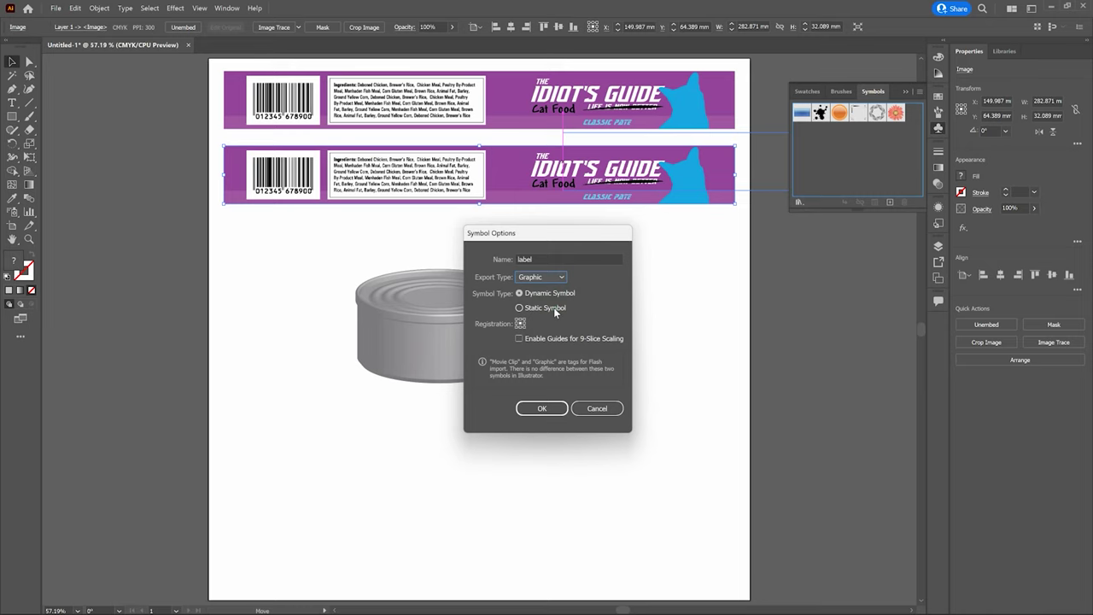
pyautogui.click(553, 308)
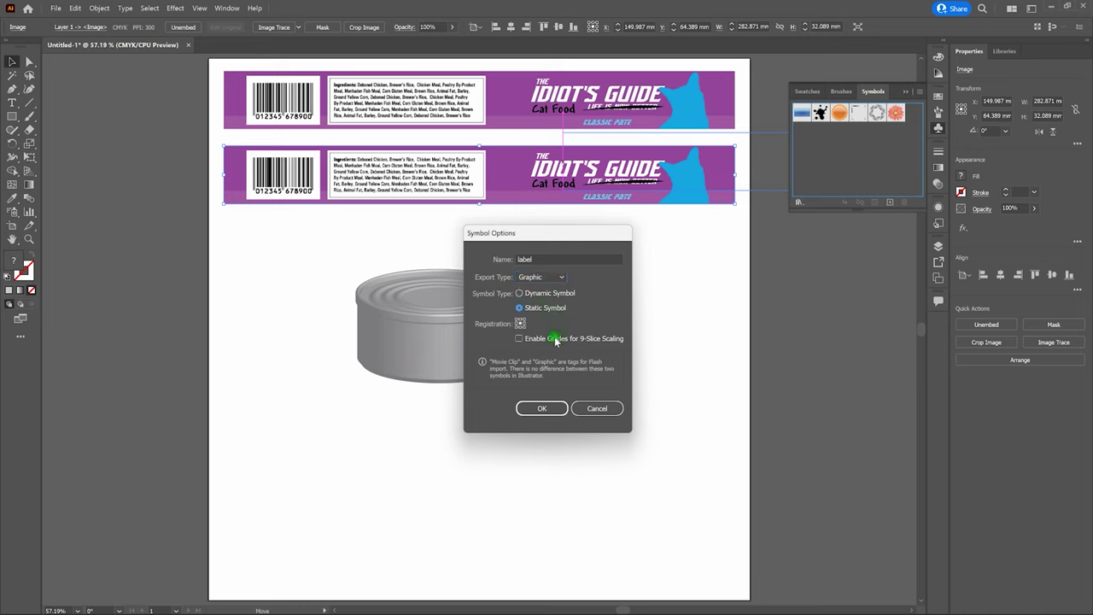
pyautogui.click(559, 410)
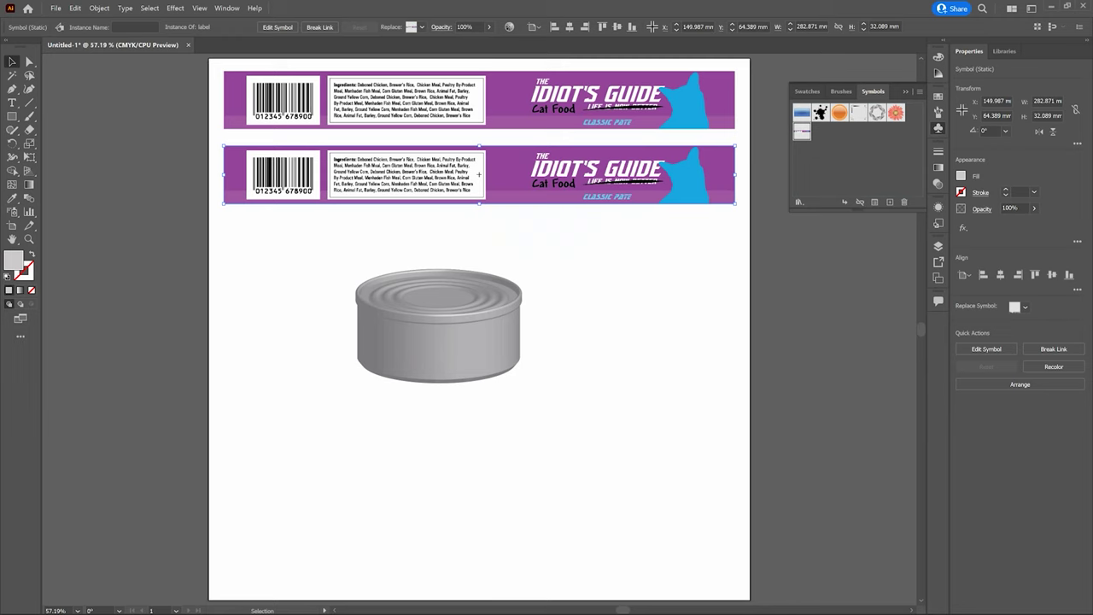
pyautogui.click(557, 404)
# Select the can and open its 3D Revolve (Classic) effect for editing from its appearance attributes.
pyautogui.click(483, 330)
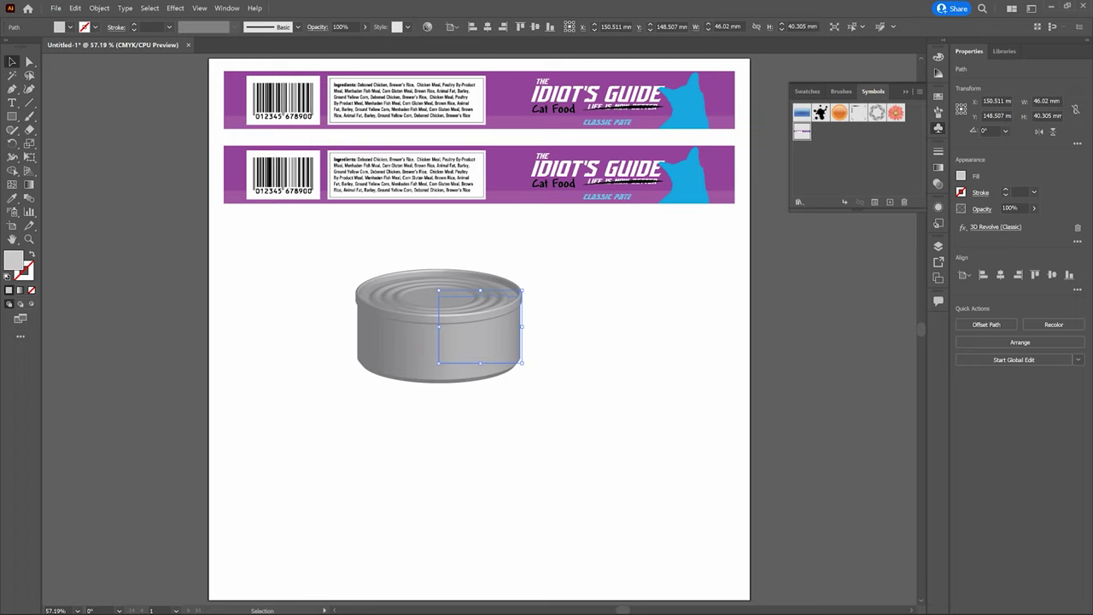
pyautogui.click(396, 140)
pyautogui.click(226, 9)
pyautogui.click(260, 104)
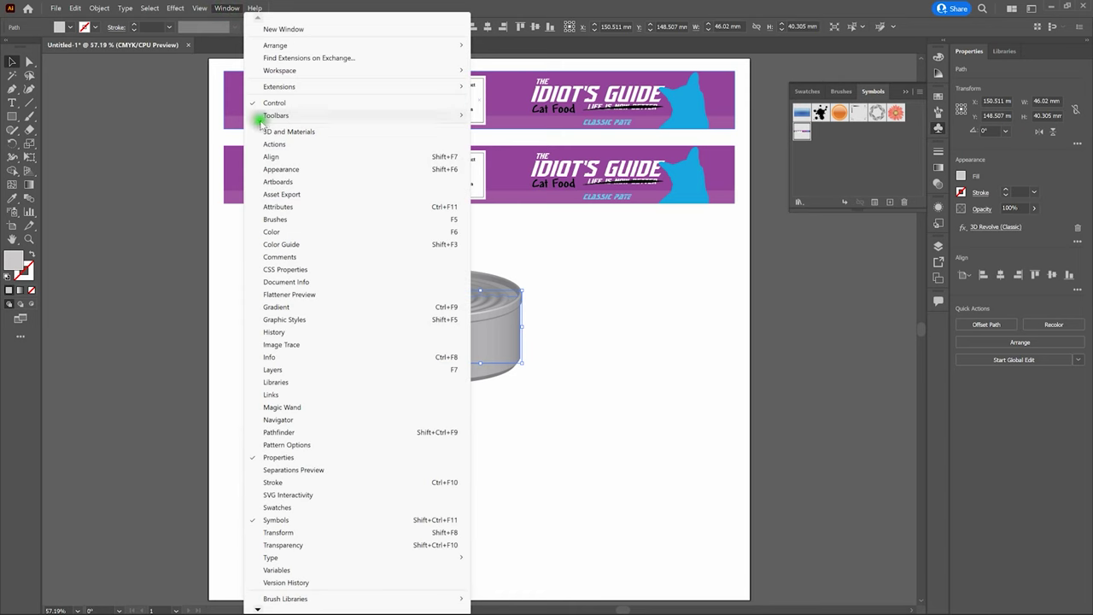
pyautogui.click(282, 169)
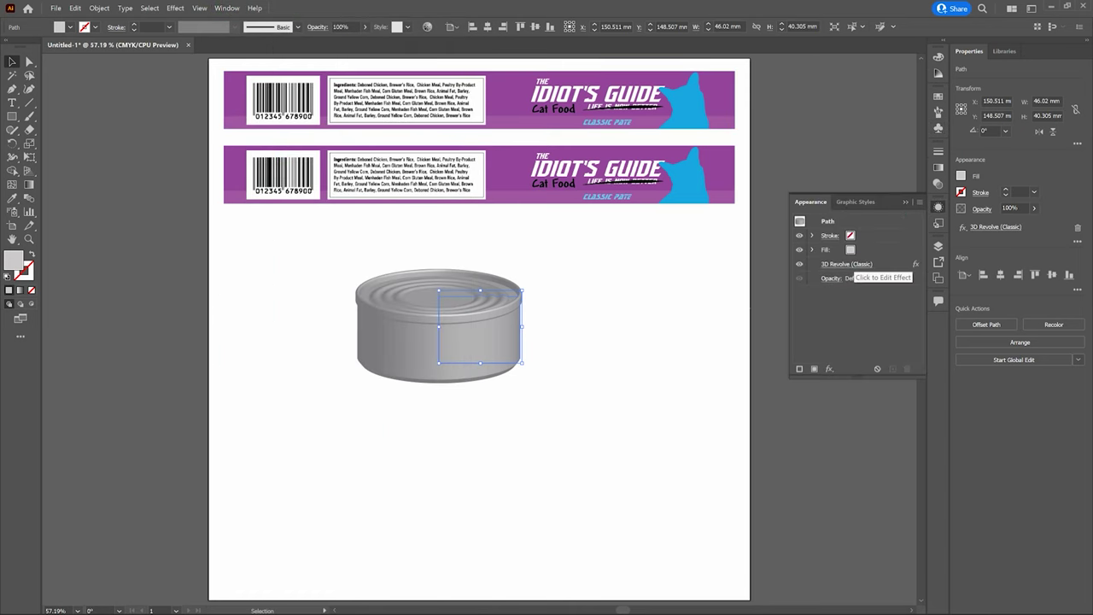
pyautogui.click(848, 263)
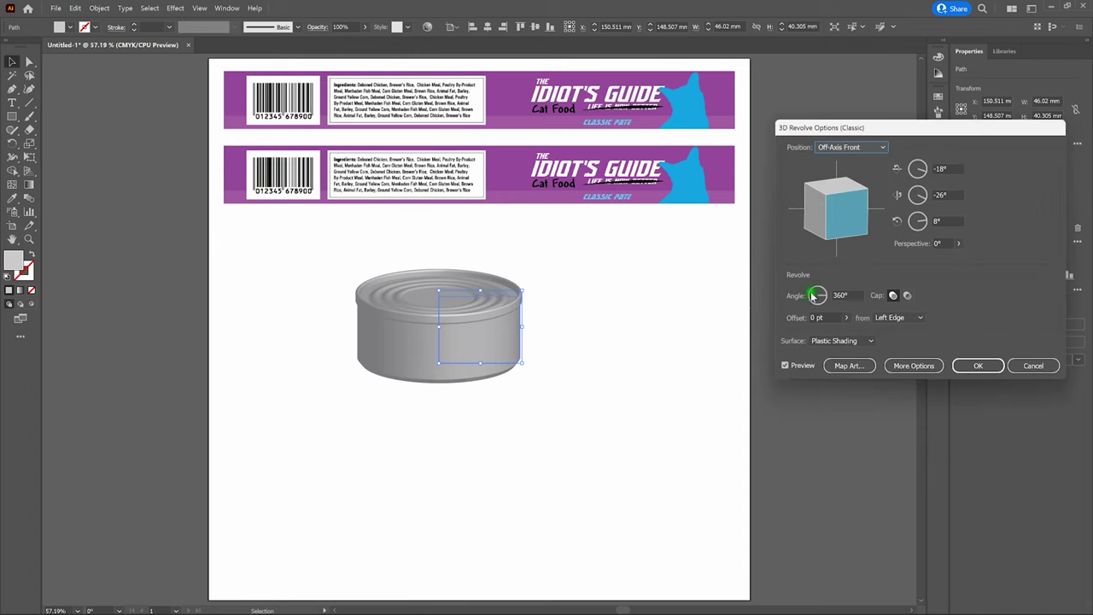
# Map the label symbol onto surface 8 of 11, the can's side wall, and accept the mapping.
pyautogui.click(848, 365)
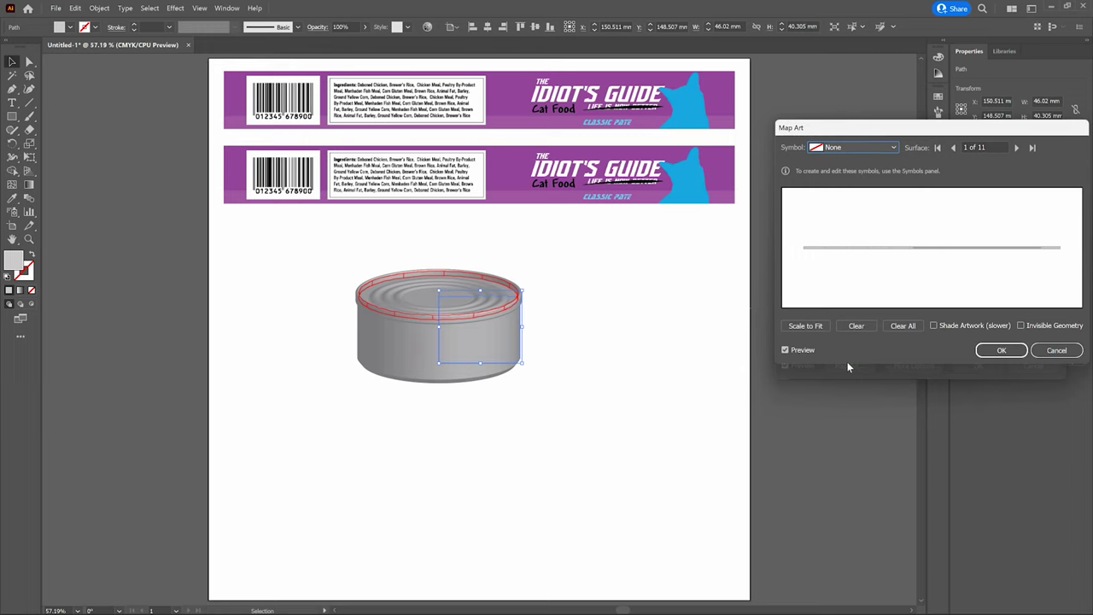
pyautogui.click(1017, 149)
pyautogui.click(1017, 149)
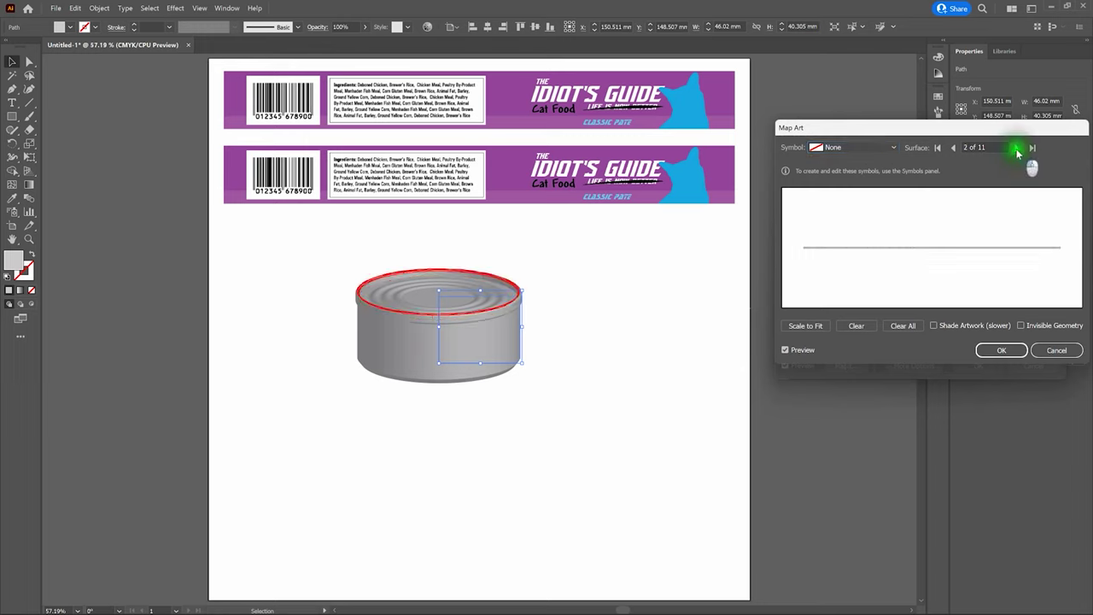
pyautogui.click(1018, 149)
pyautogui.click(1018, 149)
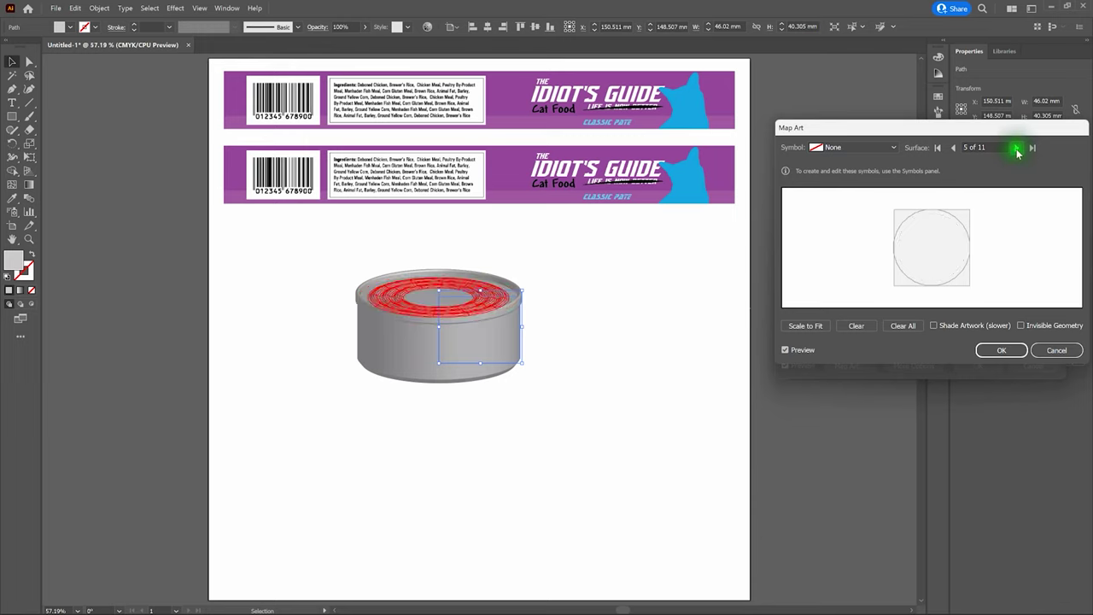
pyautogui.click(1017, 148)
pyautogui.click(1018, 148)
pyautogui.click(1018, 149)
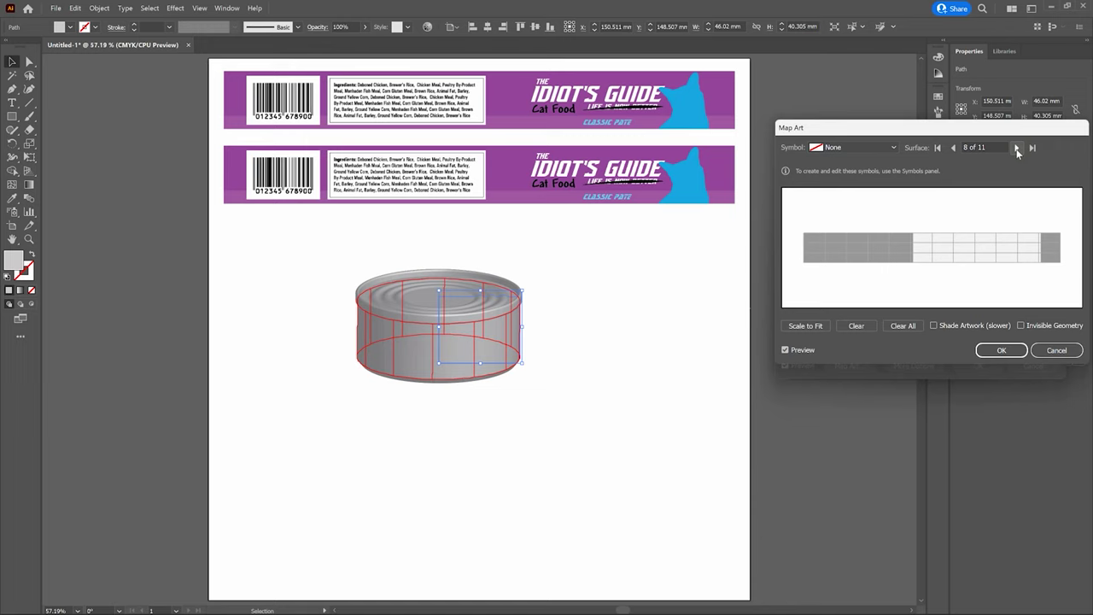
pyautogui.click(894, 148)
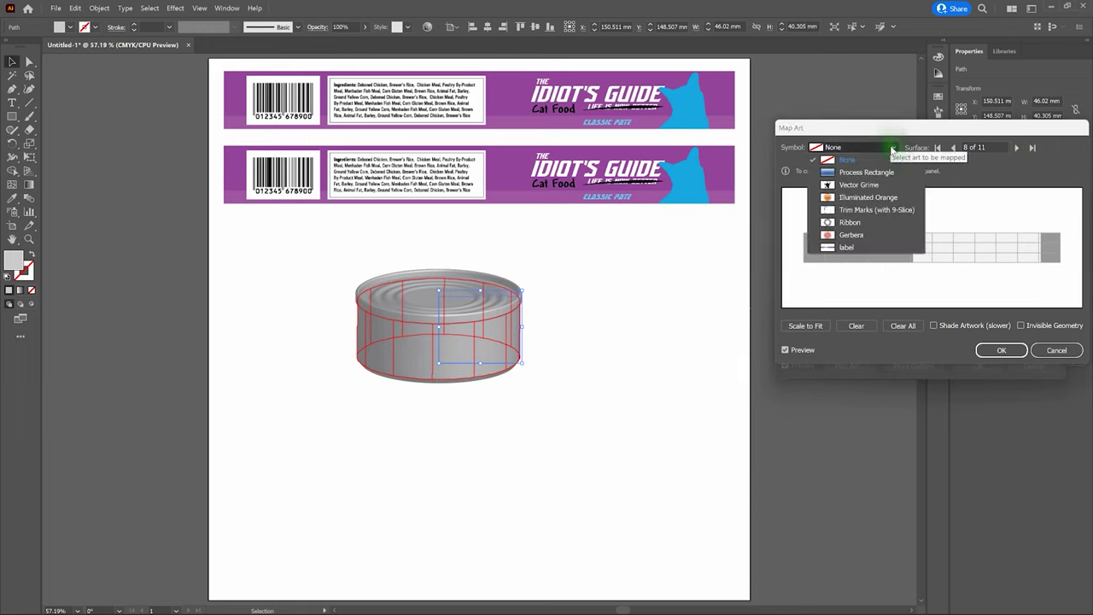
pyautogui.click(850, 247)
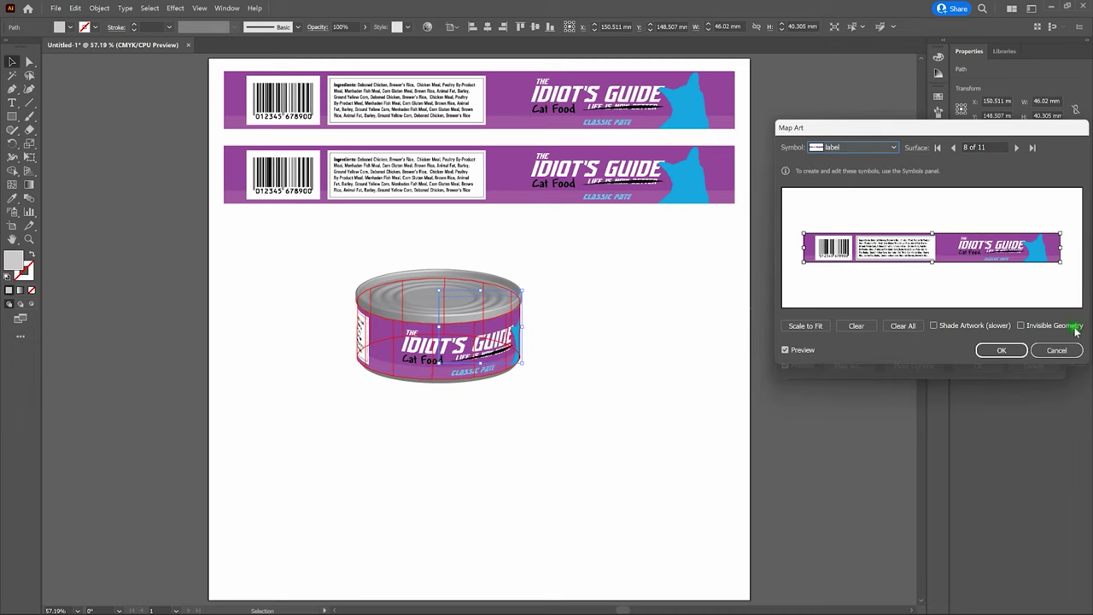
pyautogui.click(1016, 351)
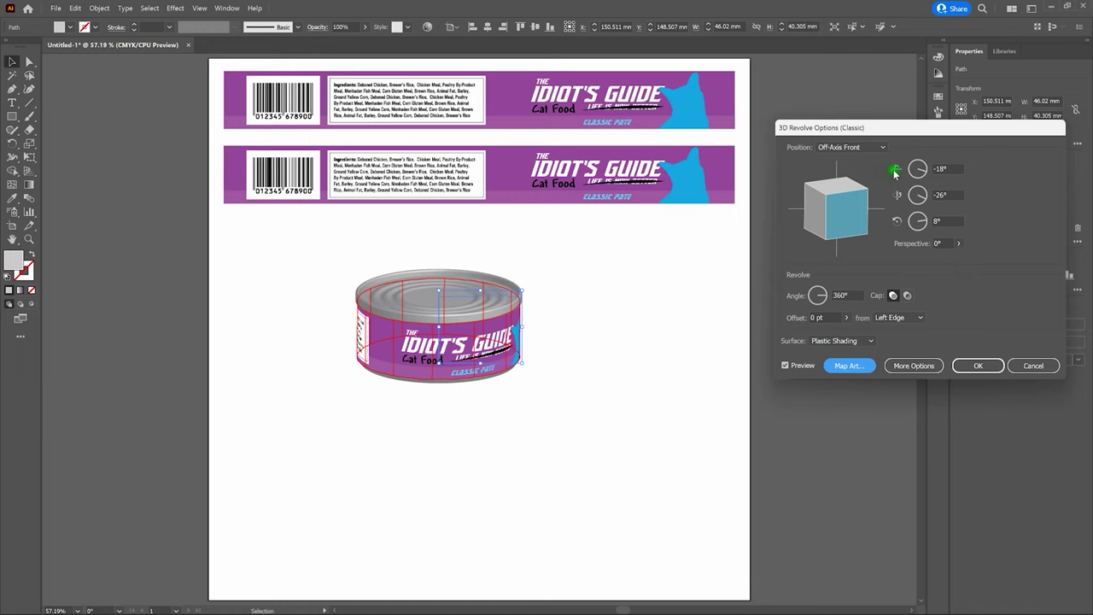
# Rotate the can freely to a custom rotation of -16°, -9° and 2° to turn the label's front toward the viewer.
pyautogui.click(869, 147)
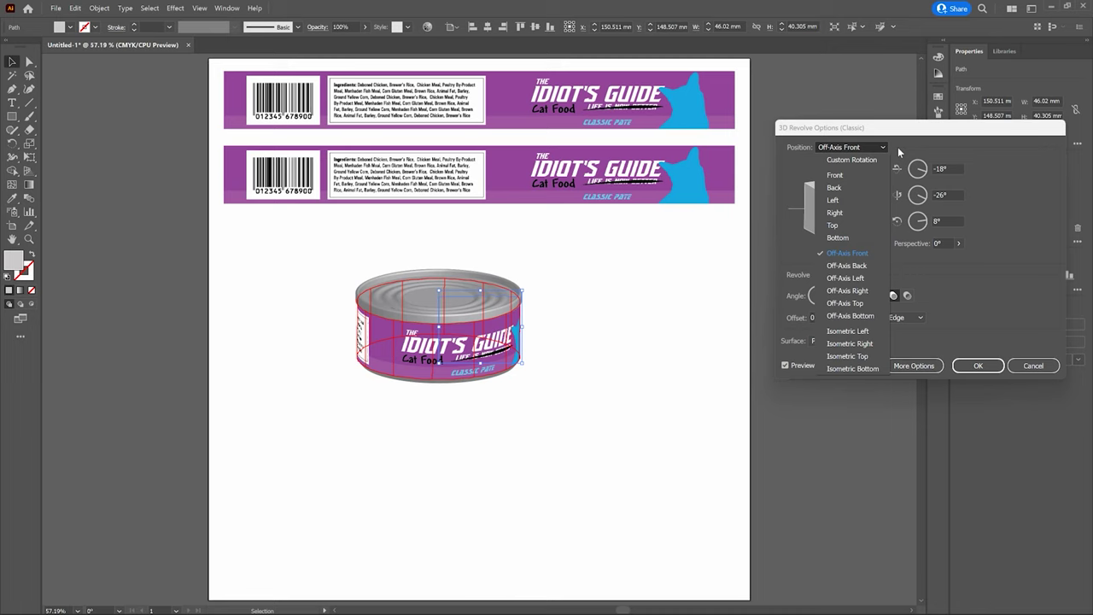
pyautogui.click(898, 147)
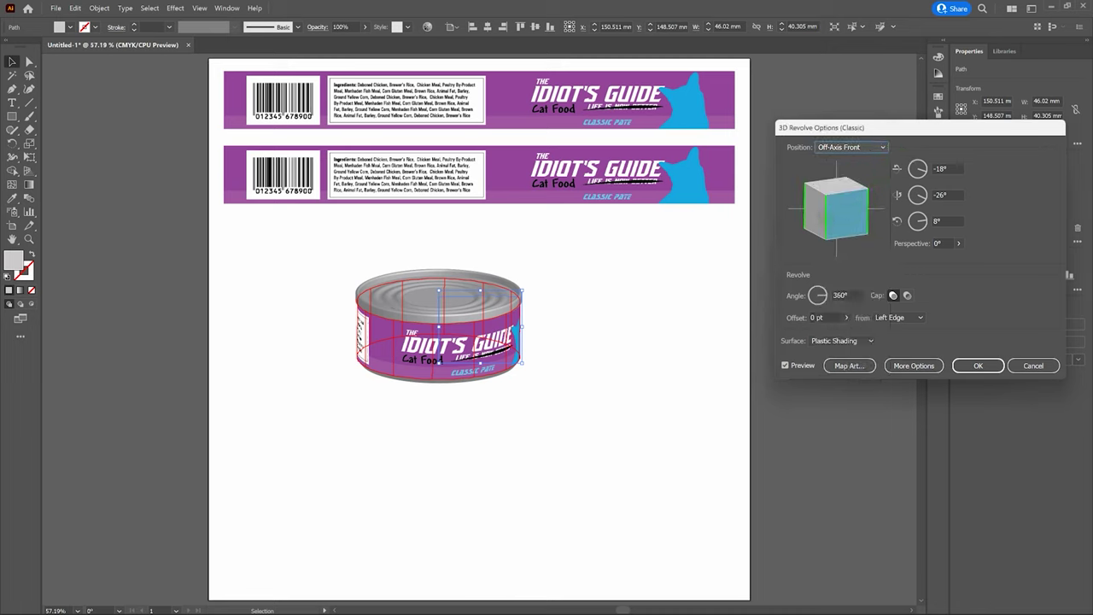
pyautogui.moveTo(833, 214); pyautogui.dragTo(820, 219)
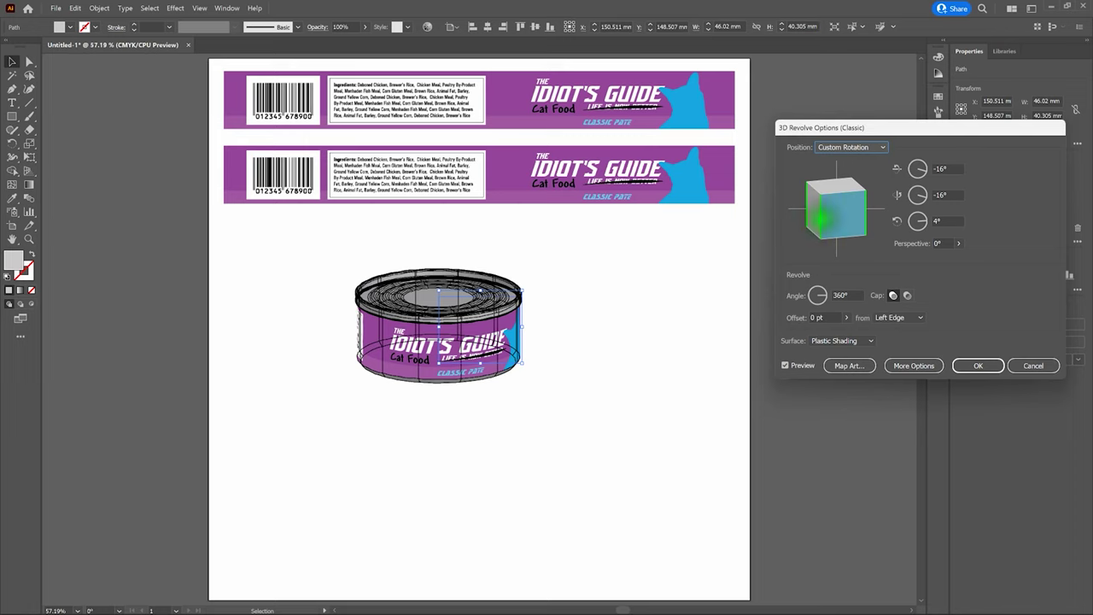
pyautogui.moveTo(820, 219); pyautogui.dragTo(818, 221)
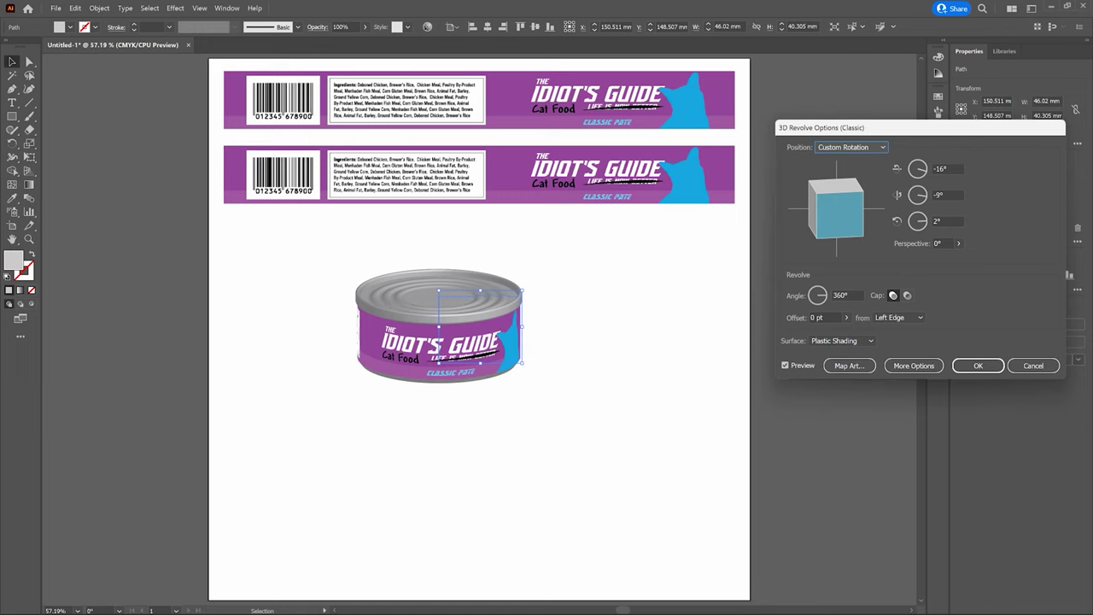
pyautogui.click(863, 246)
# Enable Shade Artwork for the label mapped on surface 8 of 11, apply the revolve settings, and deselect the can.
pyautogui.click(854, 366)
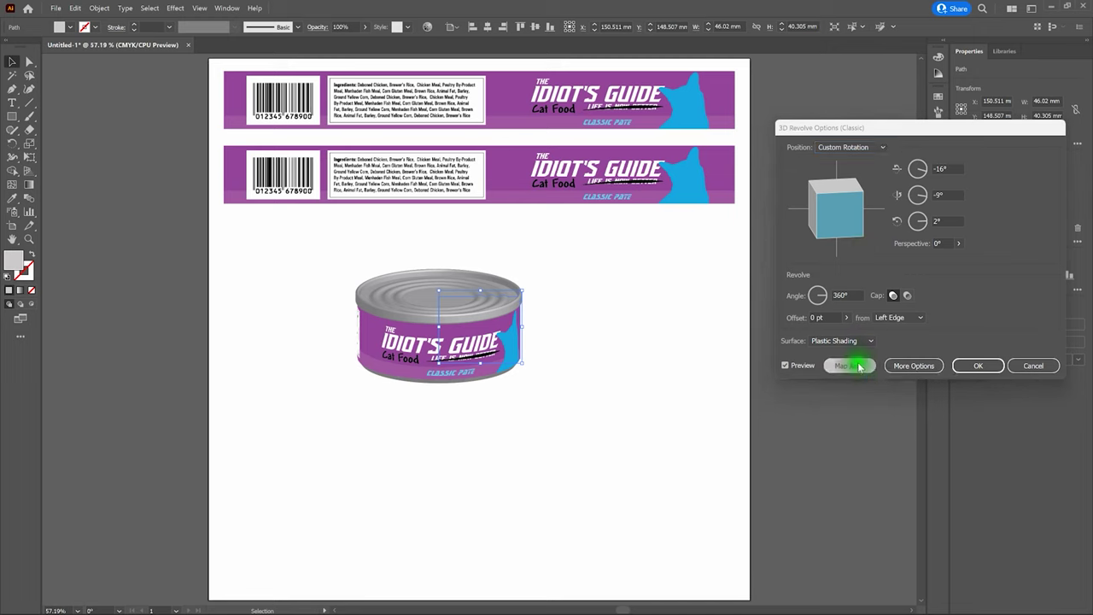
pyautogui.moveTo(966, 120); pyautogui.dragTo(551, 64)
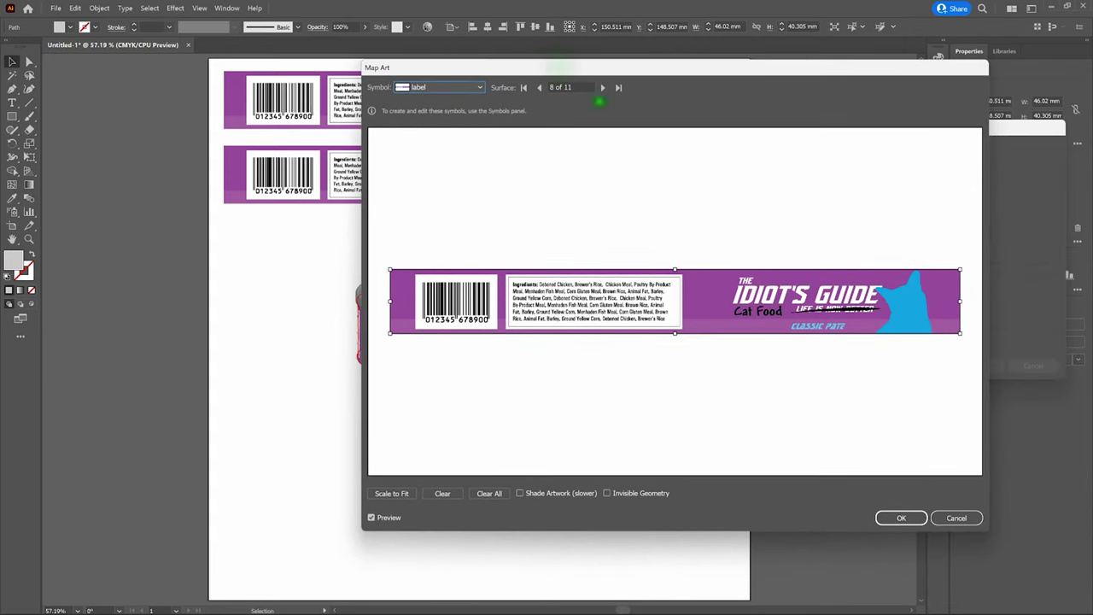
pyautogui.click(518, 493)
pyautogui.click(518, 494)
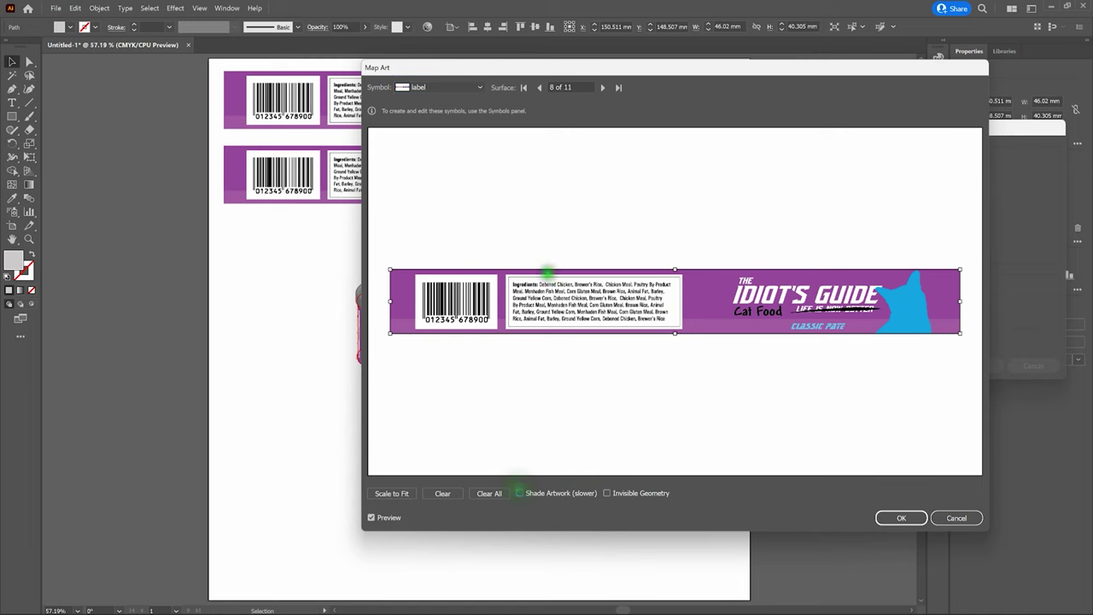
pyautogui.moveTo(501, 73); pyautogui.dragTo(560, 66)
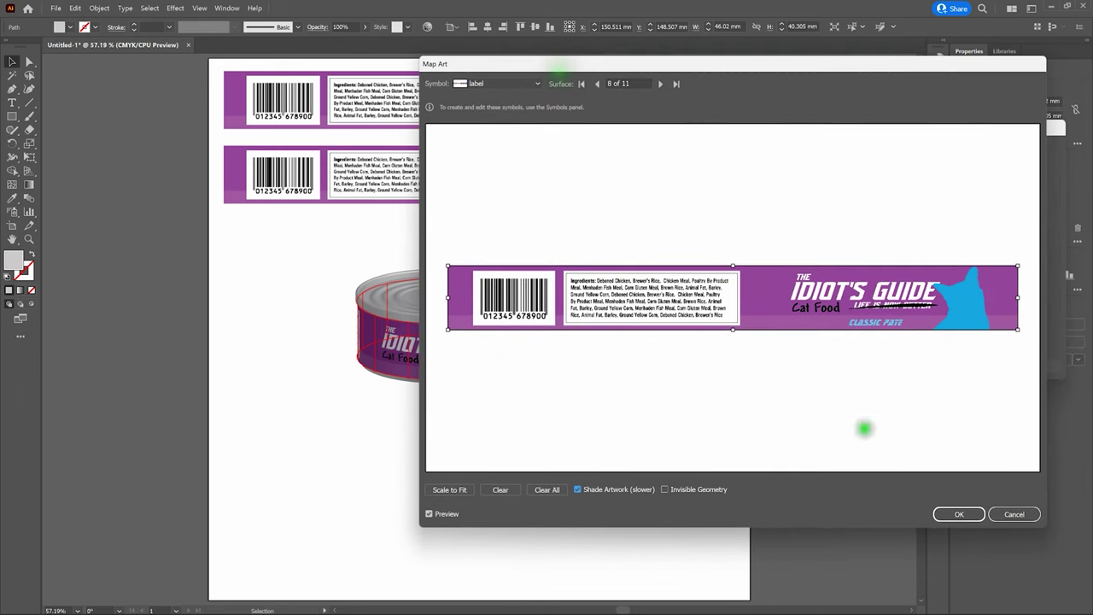
pyautogui.click(961, 515)
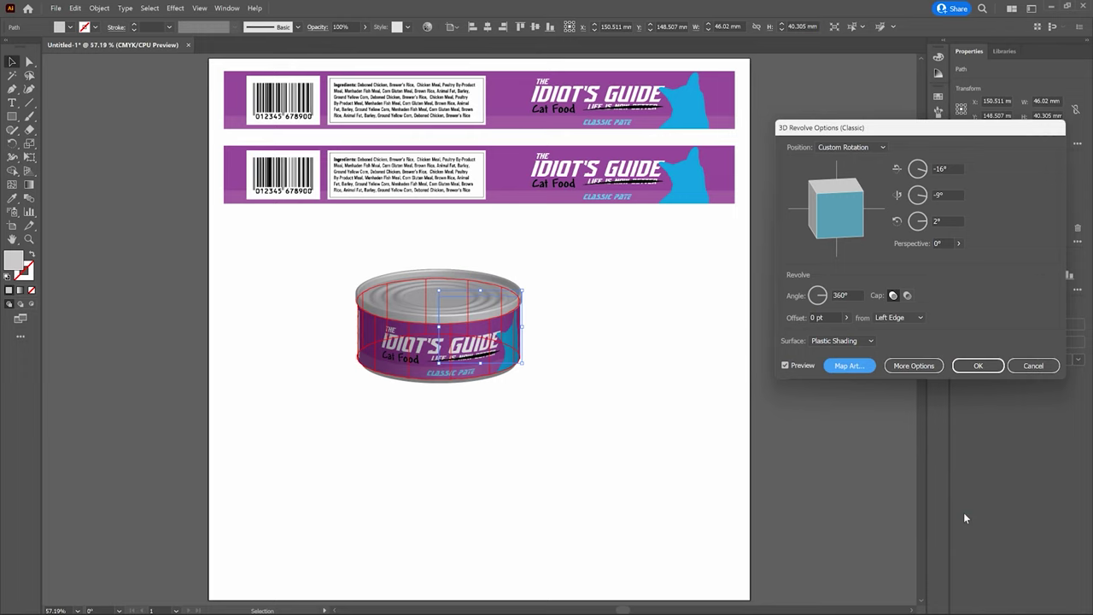
pyautogui.click(978, 365)
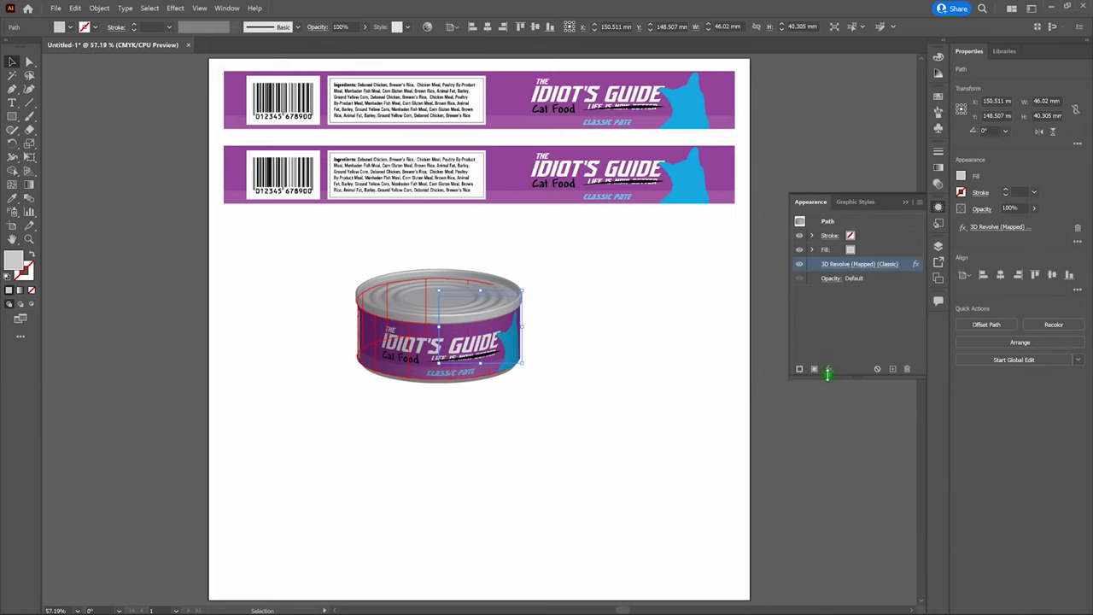
pyautogui.click(722, 364)
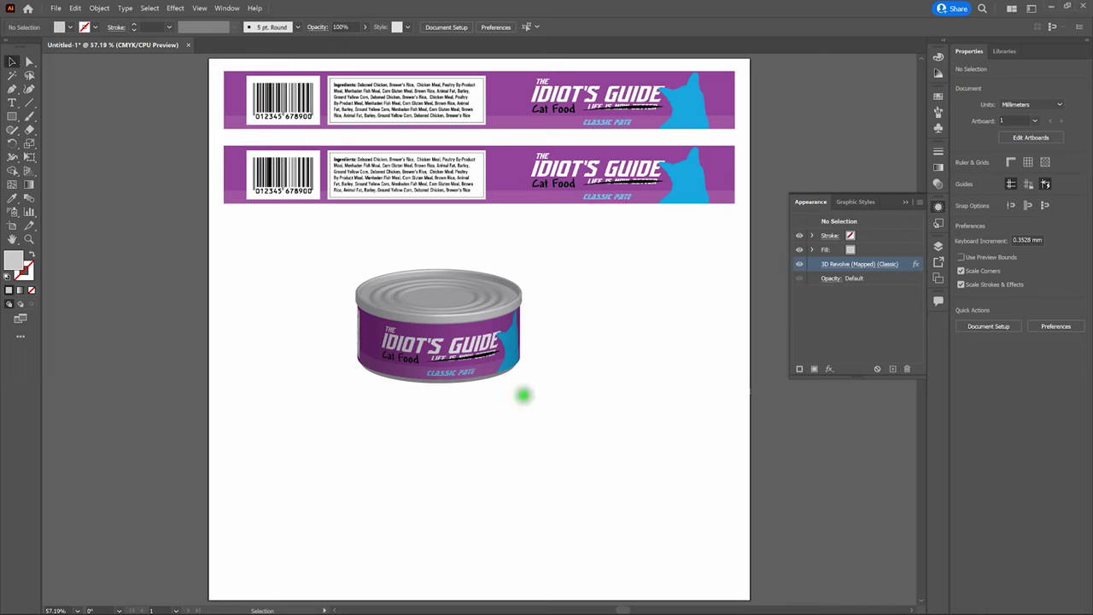
# Reopen the can's 3D Revolve (Classic) effect with its extended lighting options and set the blend steps to 50.
pyautogui.click(486, 340)
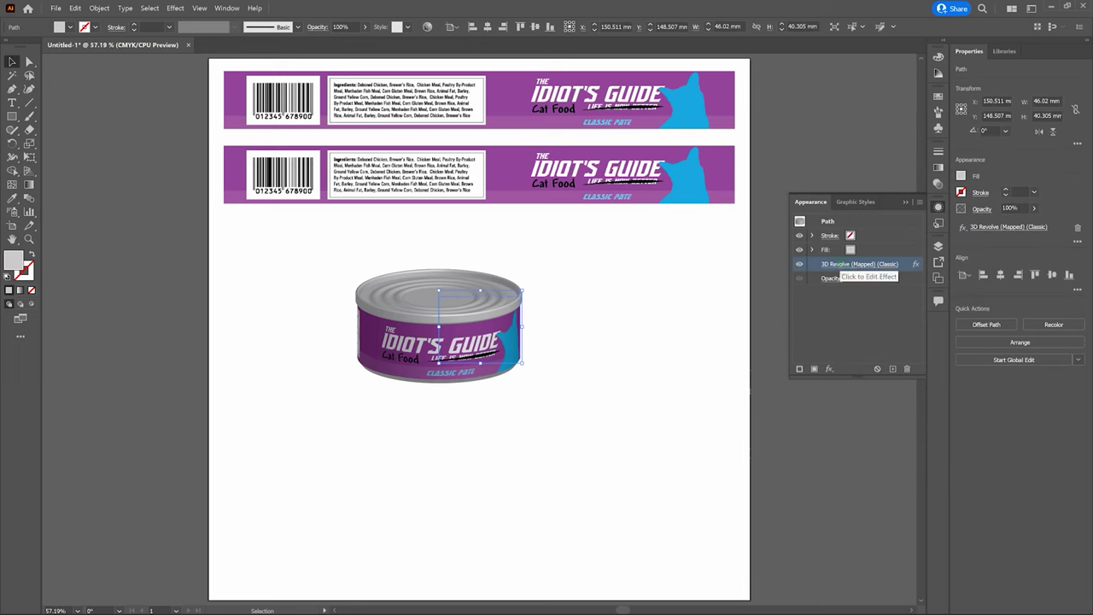
pyautogui.click(836, 265)
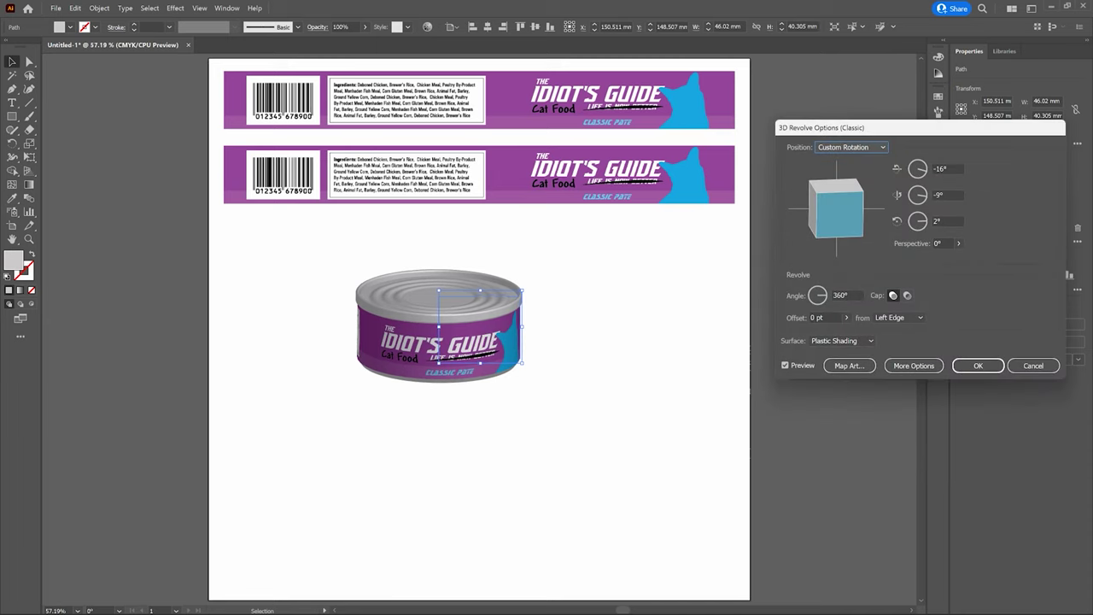
pyautogui.click(923, 365)
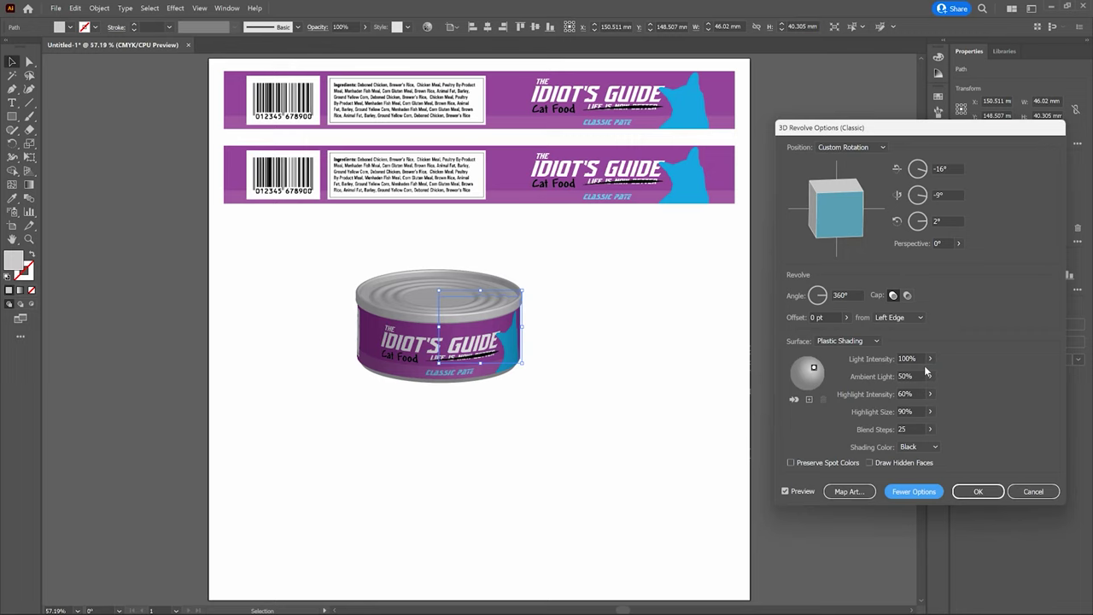
pyautogui.click(901, 429)
pyautogui.write('50')
pyautogui.press('Tab')
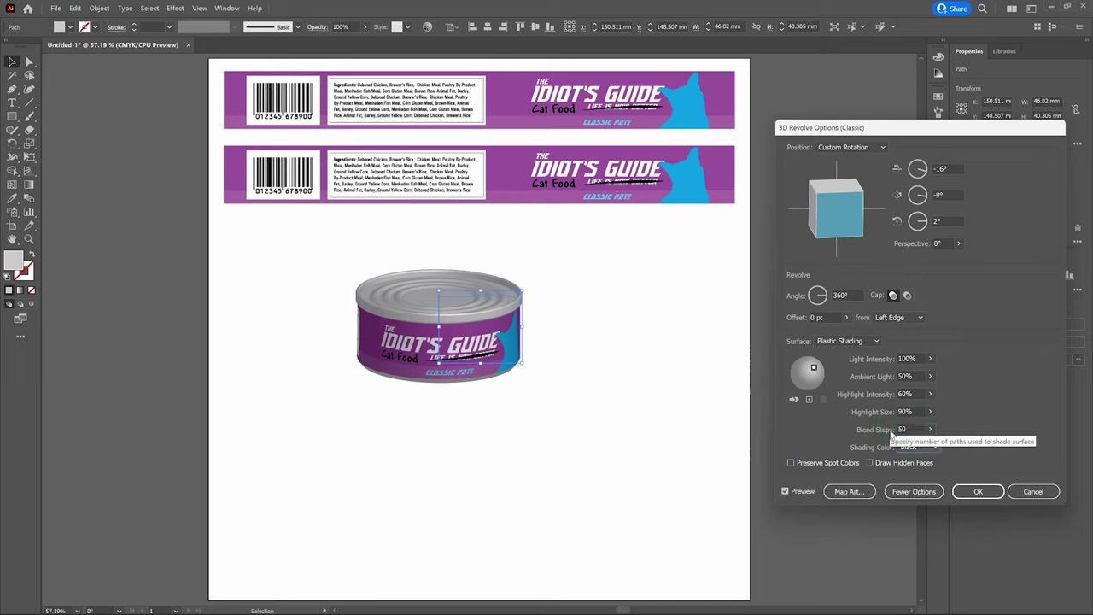
# Set the can's ambient light to 60% and move the light source slightly lower on the shading sphere.
pyautogui.click(928, 412)
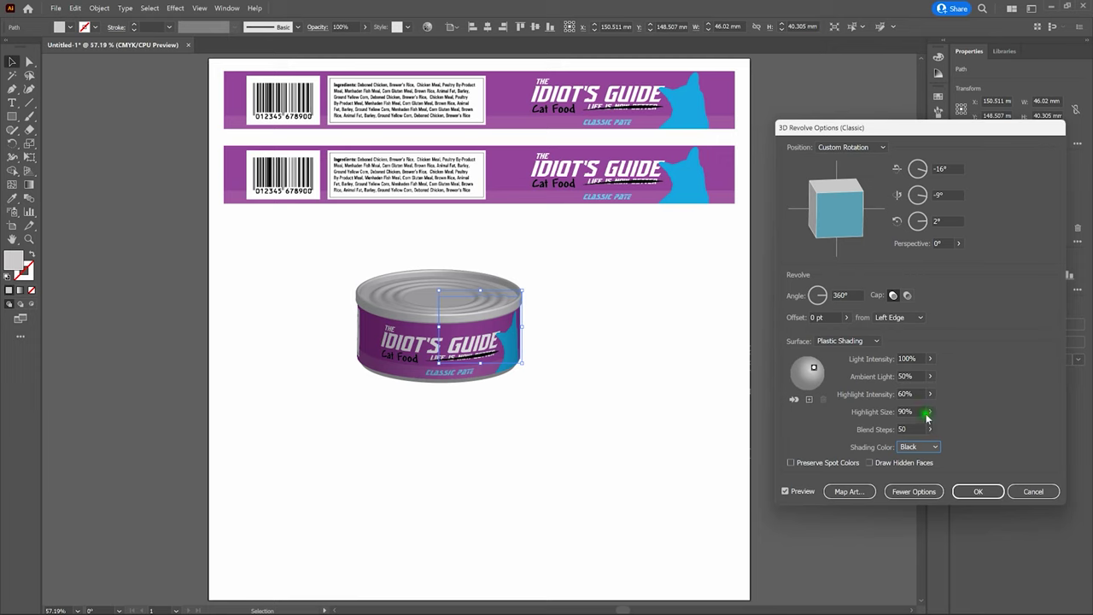
pyautogui.click(905, 377)
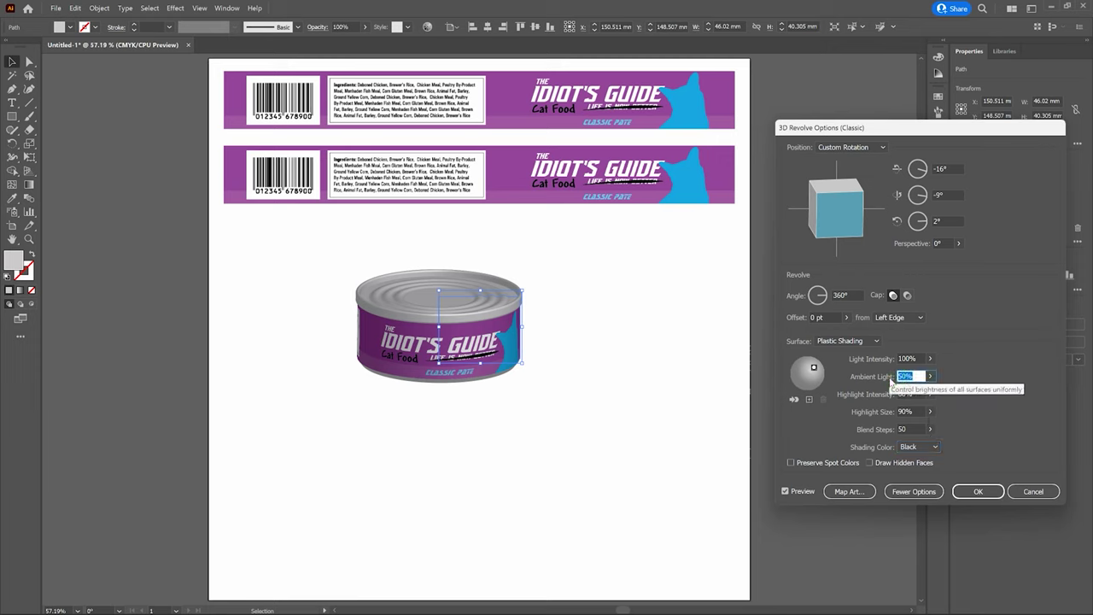
pyautogui.write('60')
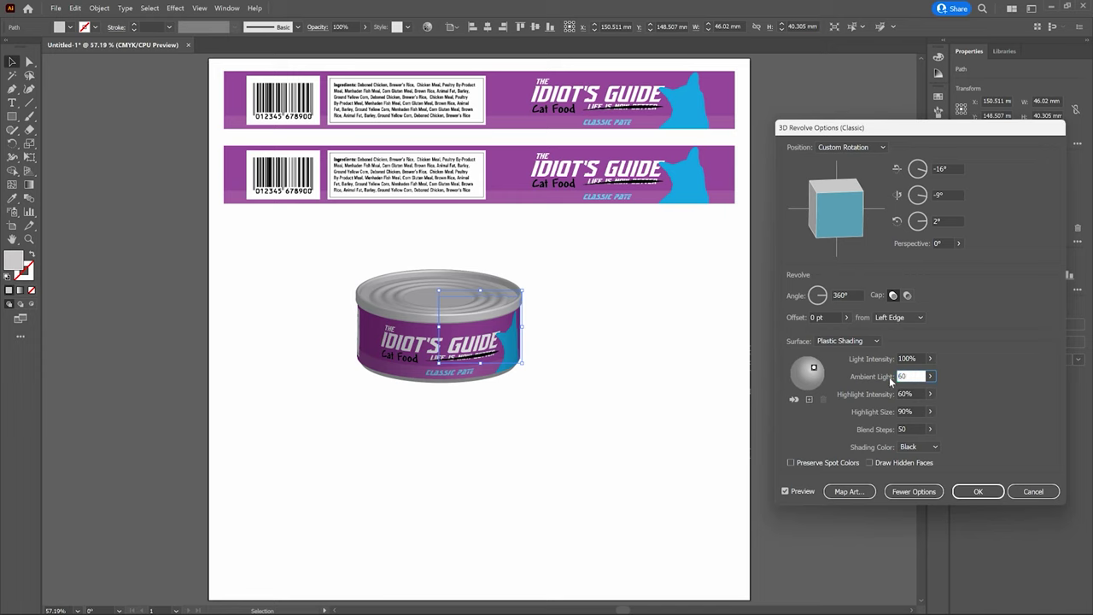
pyautogui.press('Tab')
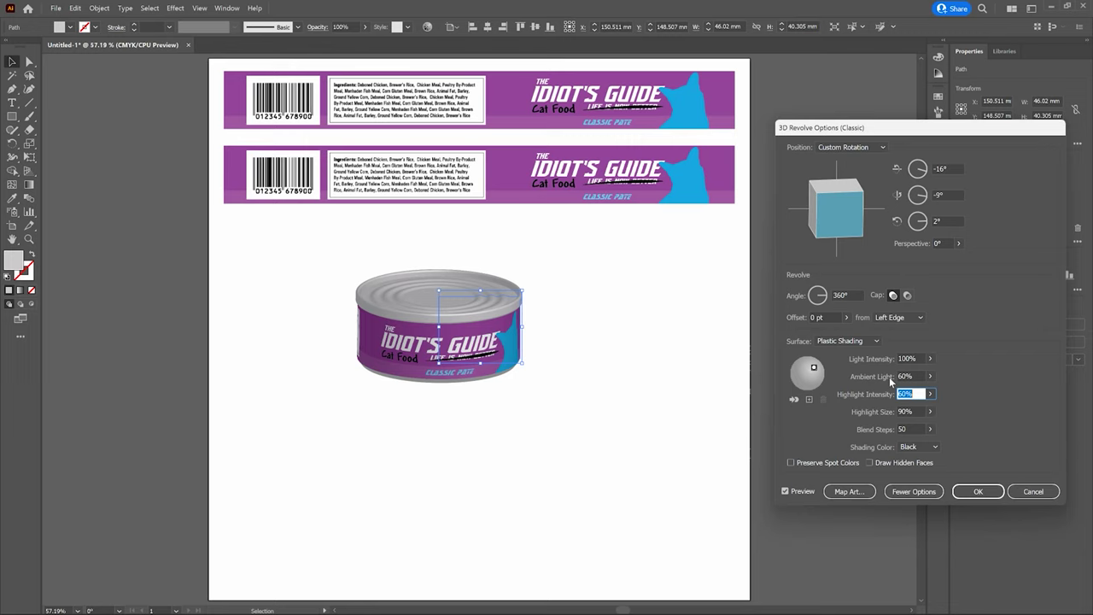
pyautogui.click(814, 369)
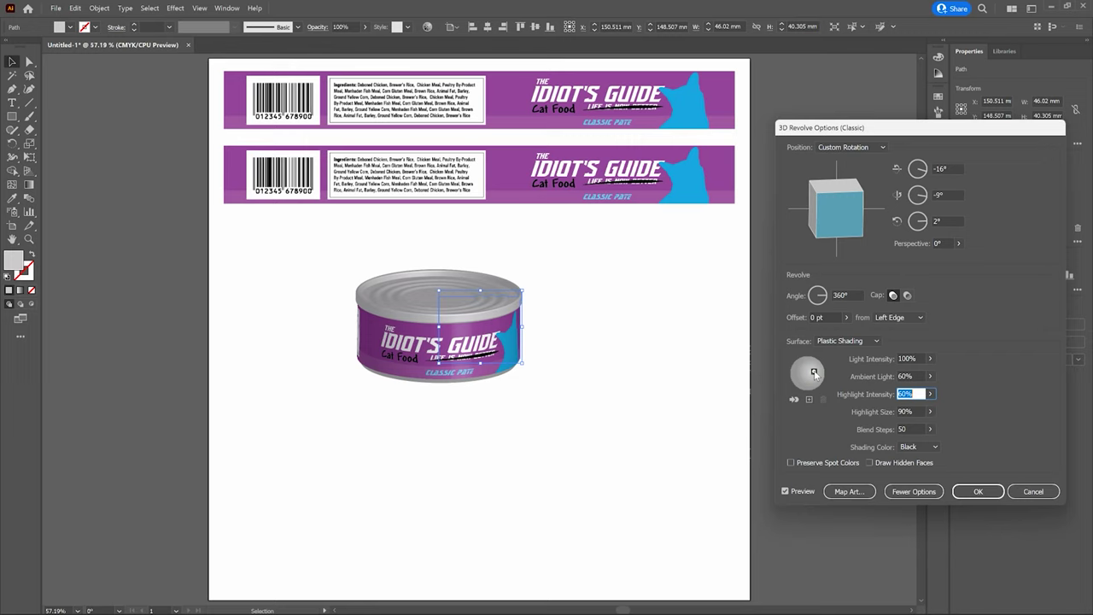
# Try the Wireframe, No Shading and Diffuse Shading surface styles on the can, and return it to Plastic Shading.
pyautogui.click(868, 341)
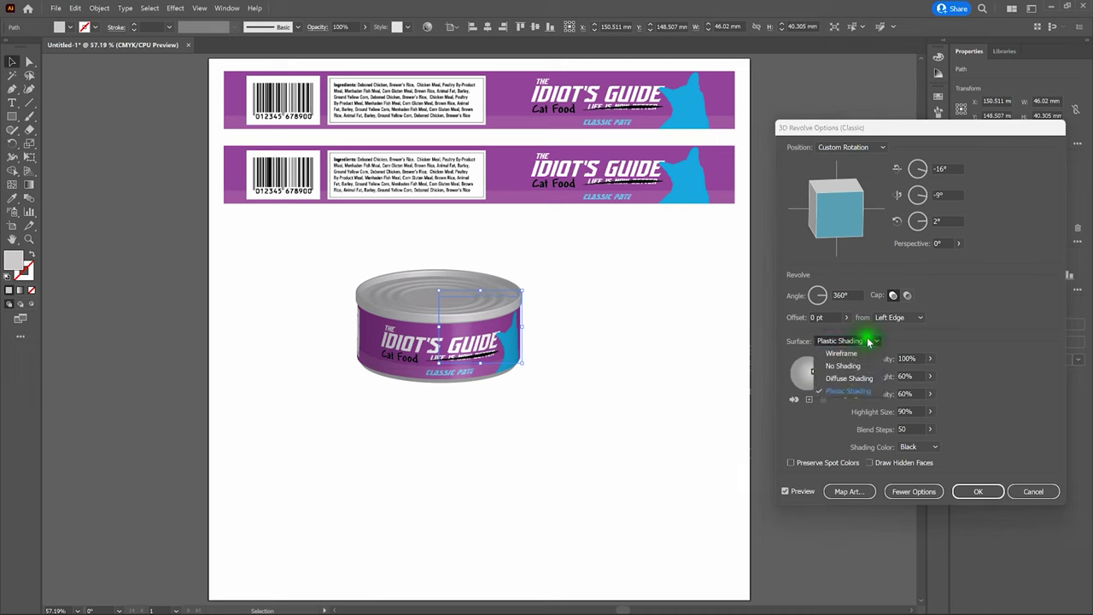
pyautogui.click(863, 353)
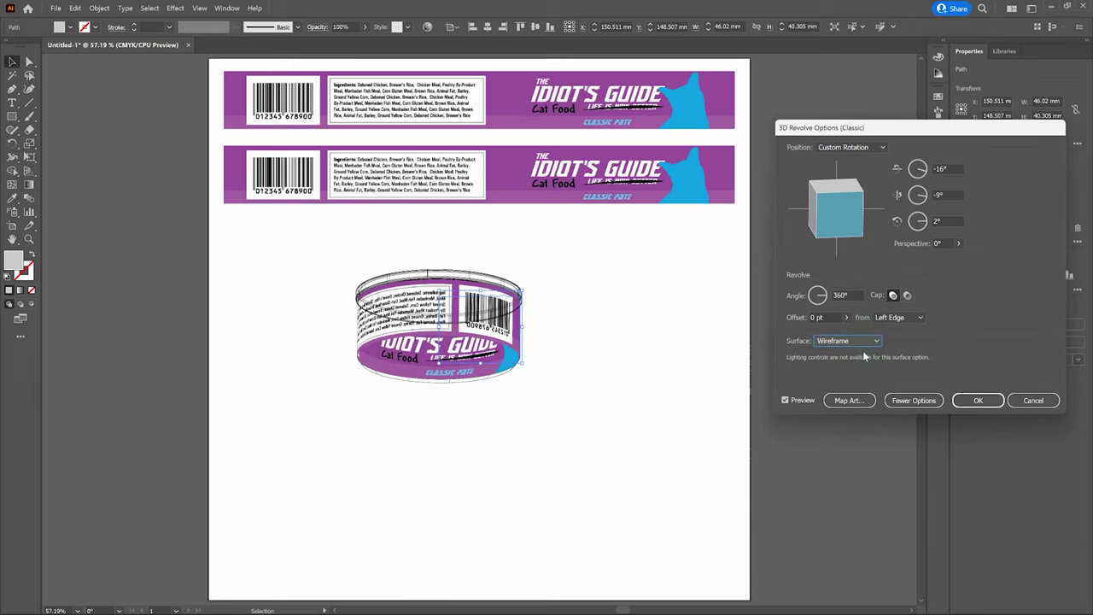
pyautogui.click(877, 342)
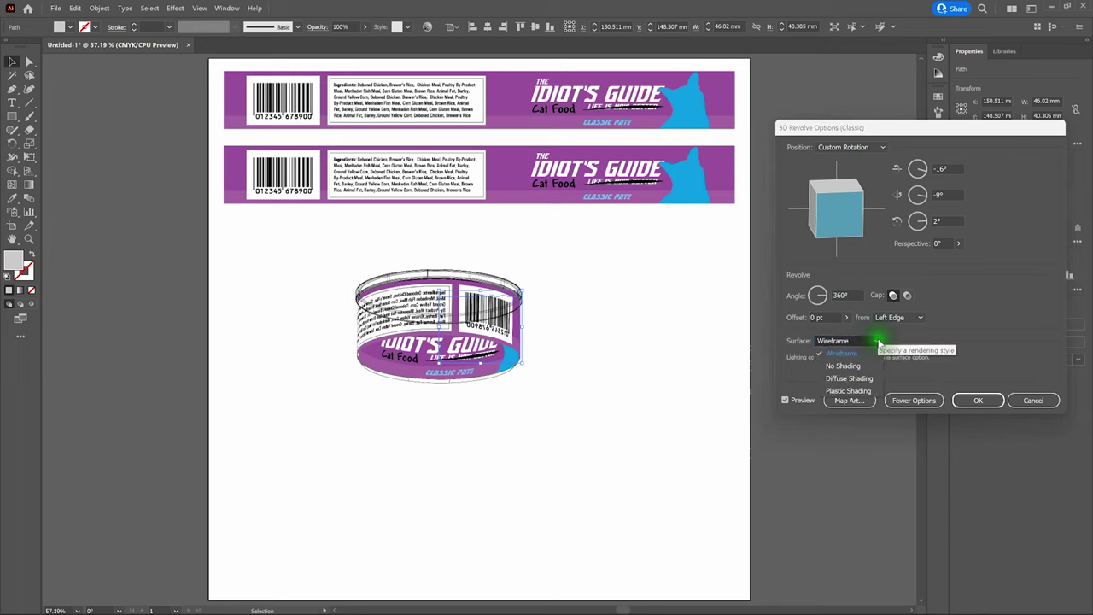
pyautogui.click(861, 365)
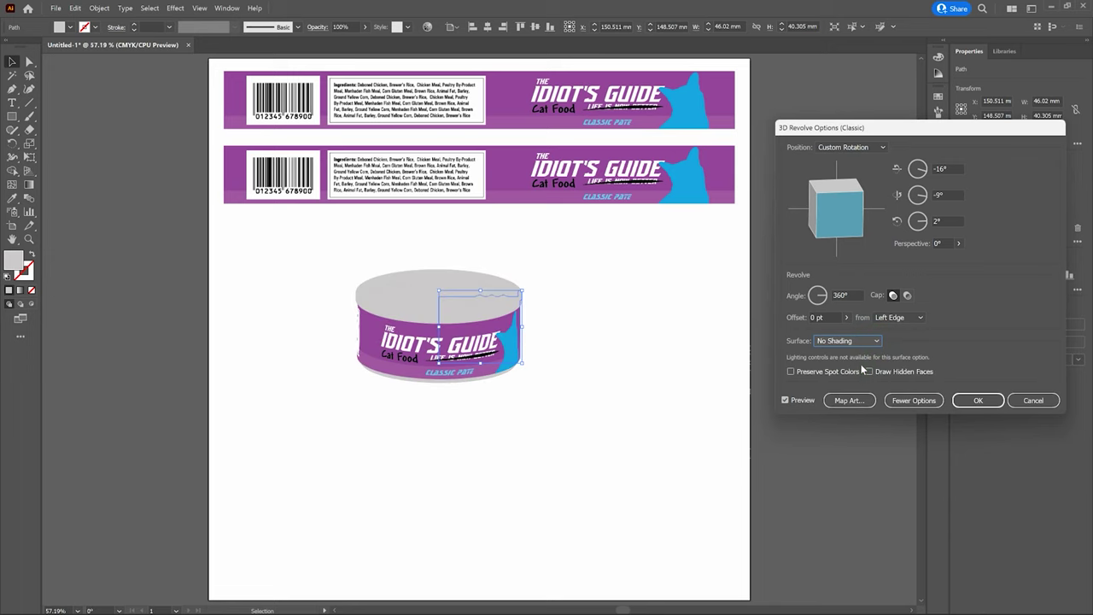
pyautogui.click(875, 344)
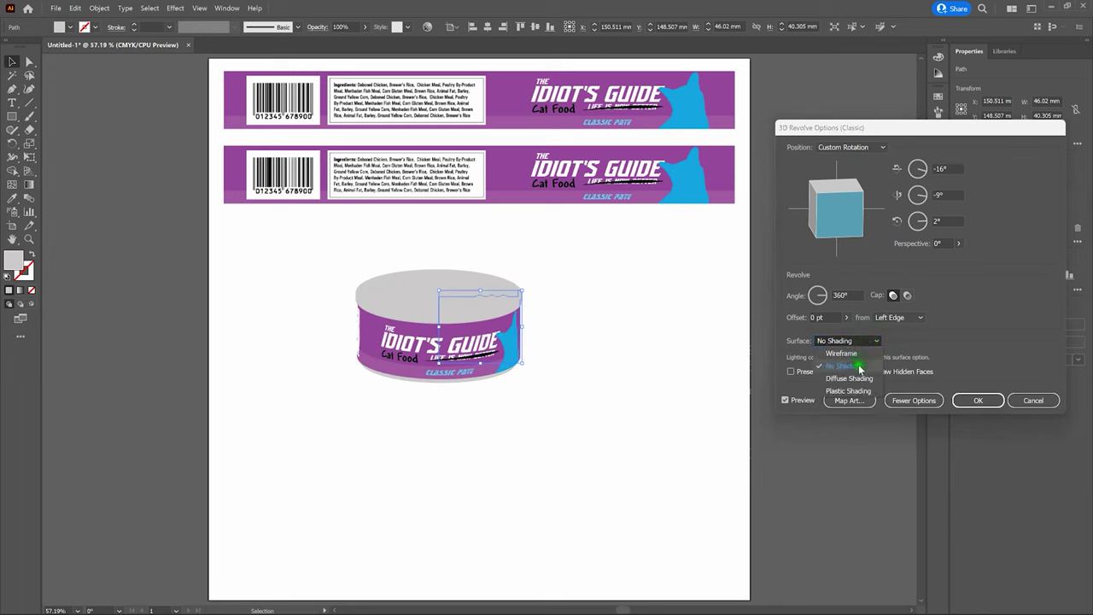
pyautogui.click(858, 376)
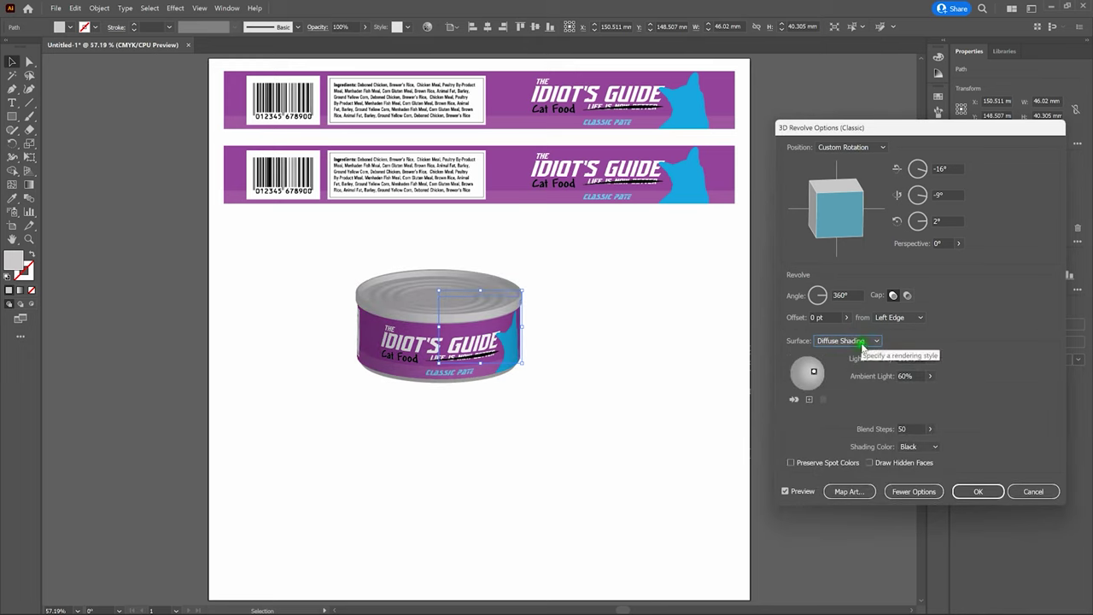
pyautogui.click(859, 341)
pyautogui.click(857, 390)
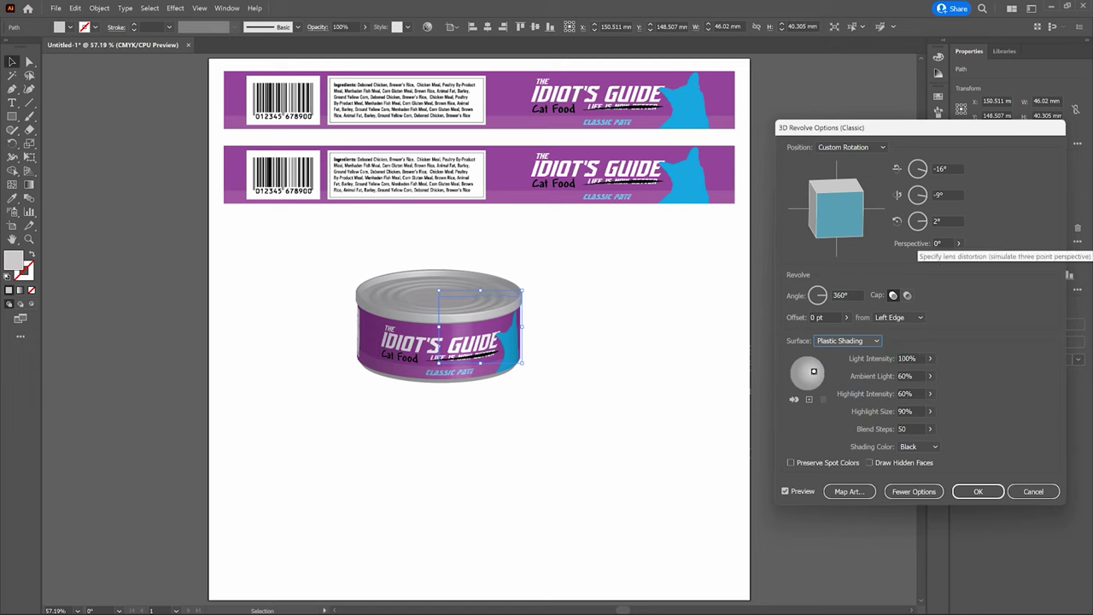
# Set the can's perspective to 40°, accept the revolve settings, and deselect the can.
pyautogui.click(938, 243)
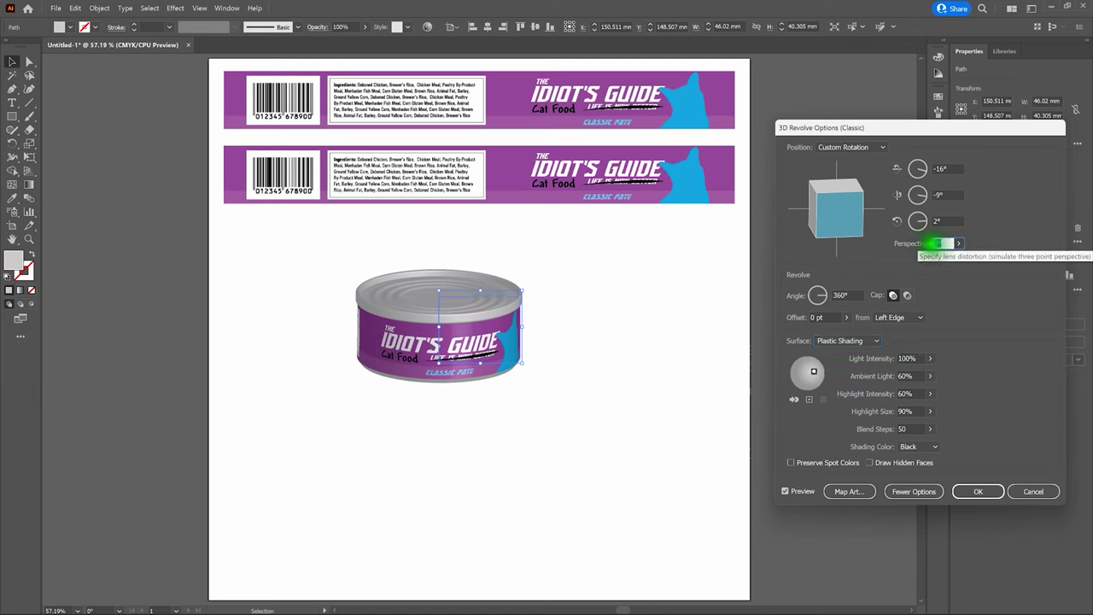
pyautogui.write('40')
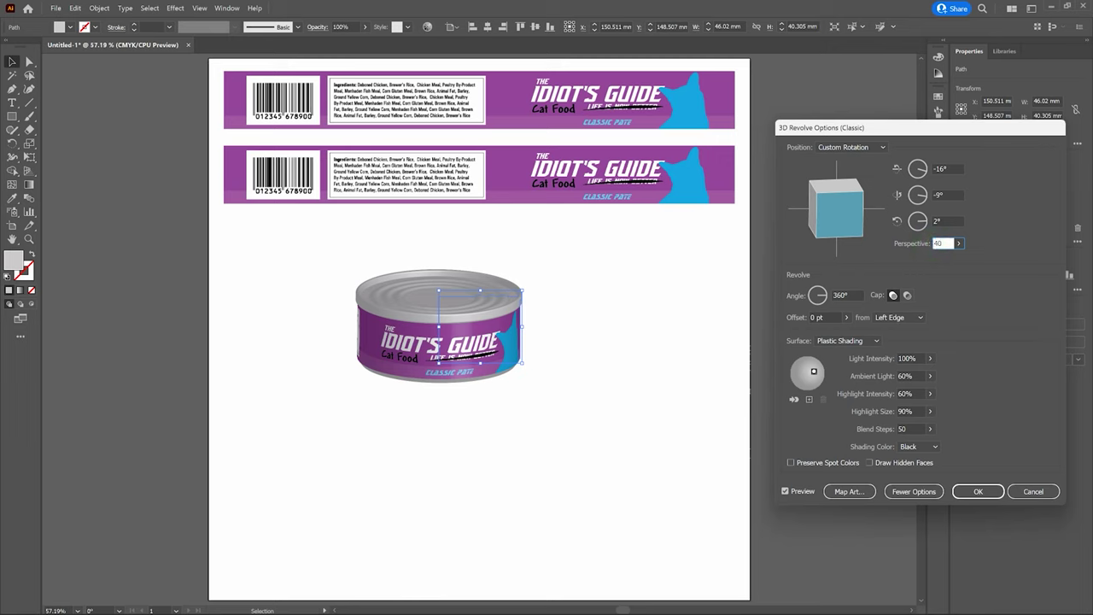
pyautogui.press('Tab')
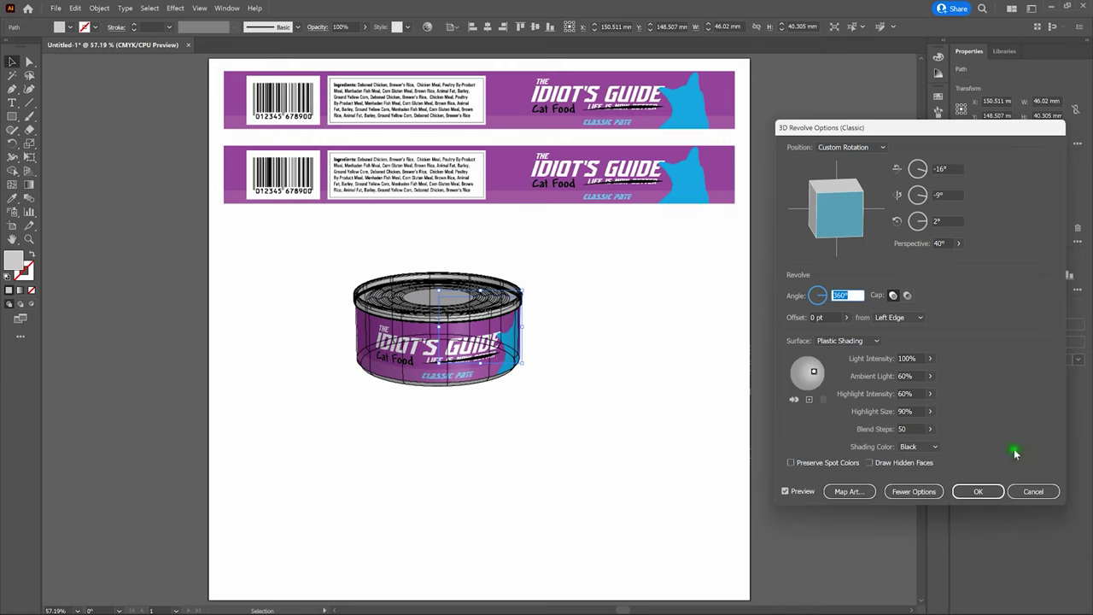
pyautogui.click(990, 488)
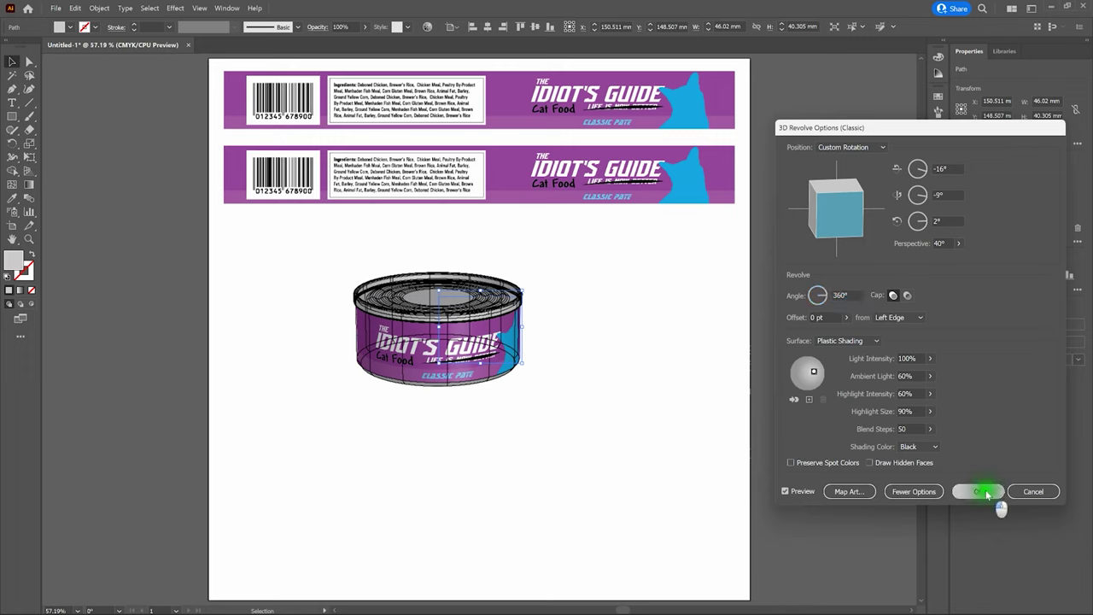
pyautogui.click(617, 374)
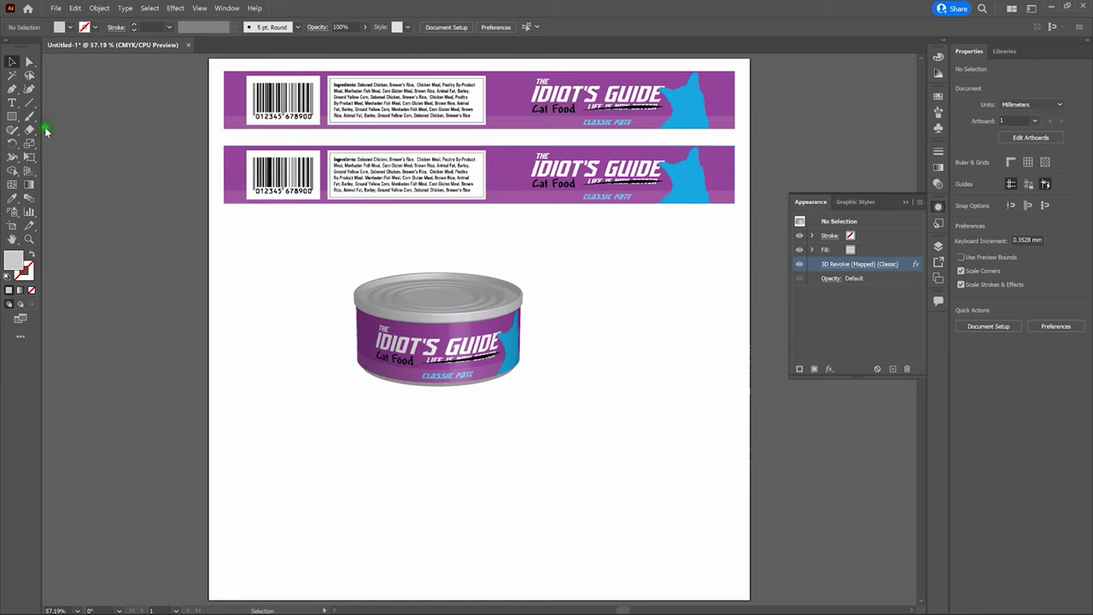
# Draw an ellipse about 91.4 mm wide and 36.7 mm high over the lower part of the can.
pyautogui.click(12, 117)
pyautogui.moveTo(13, 123); pyautogui.dragTo(57, 144)
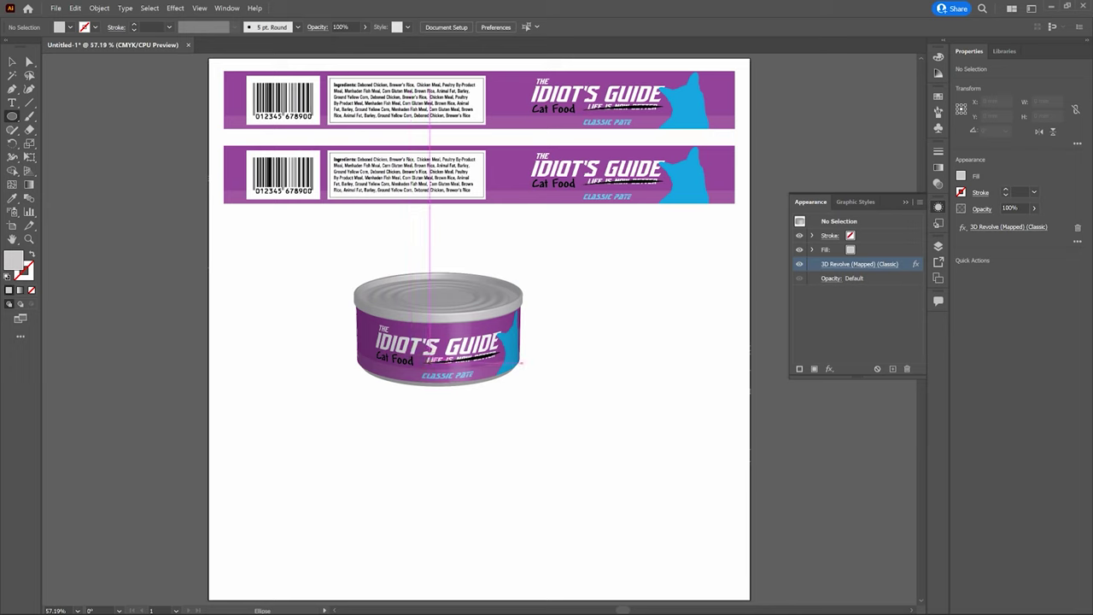
pyautogui.click(429, 361)
pyautogui.moveTo(430, 361); pyautogui.dragTo(511, 393)
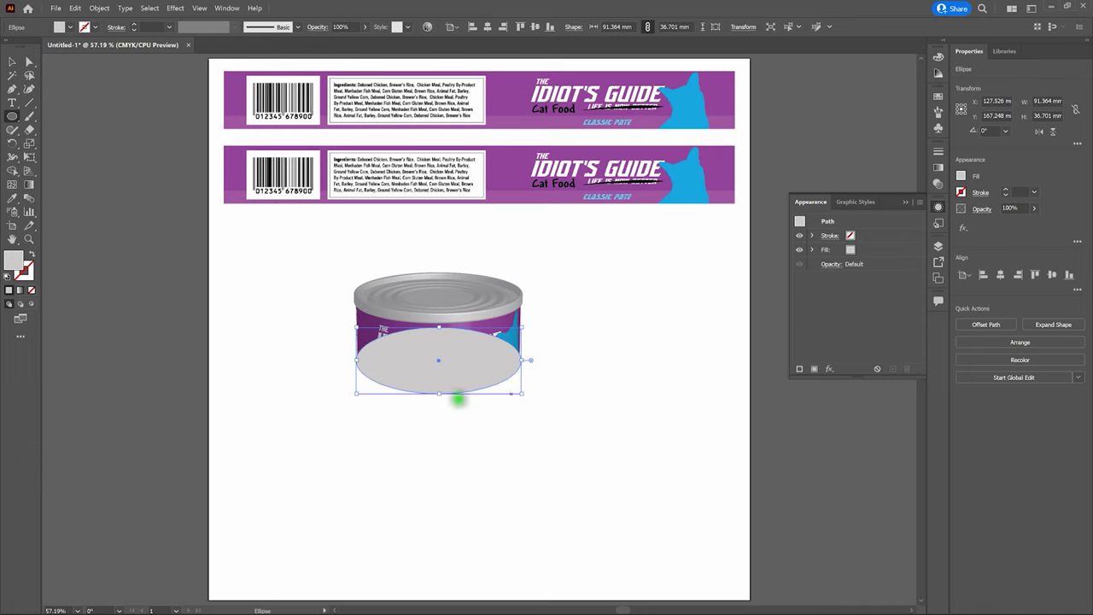
# Fill the new ellipse with black, colour 000000.
pyautogui.doubleClick(21, 261)
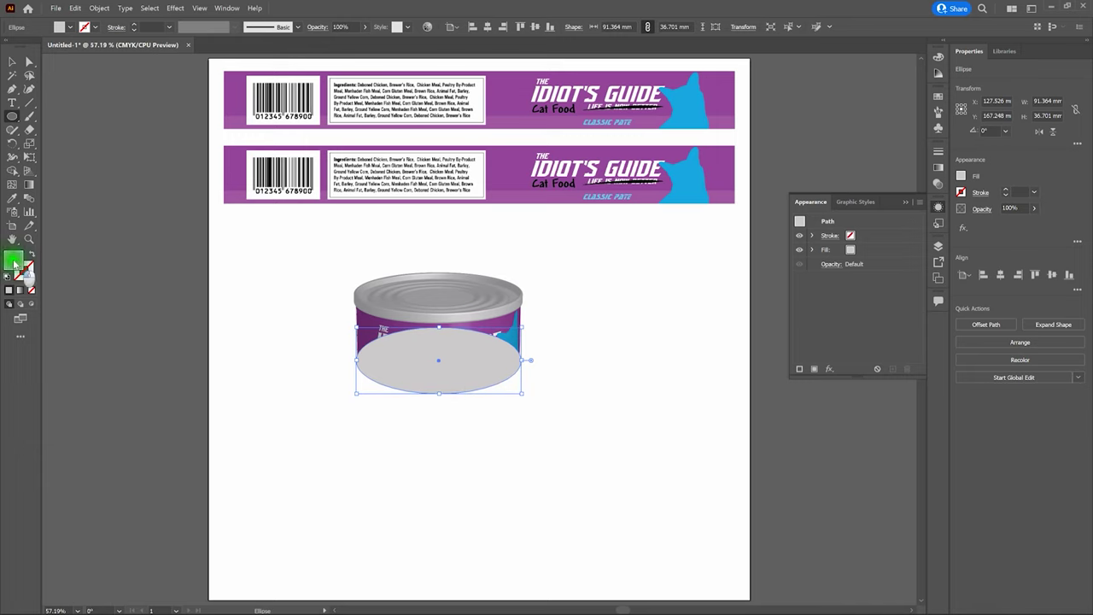
pyautogui.click(663, 369)
pyautogui.moveTo(663, 369); pyautogui.dragTo(659, 374)
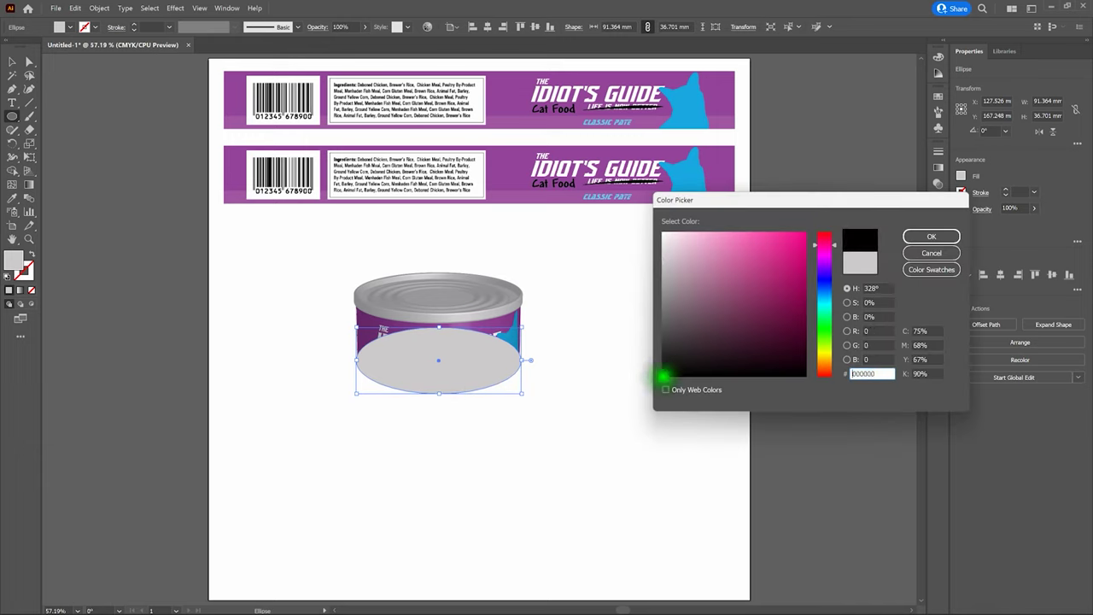
pyautogui.click(932, 237)
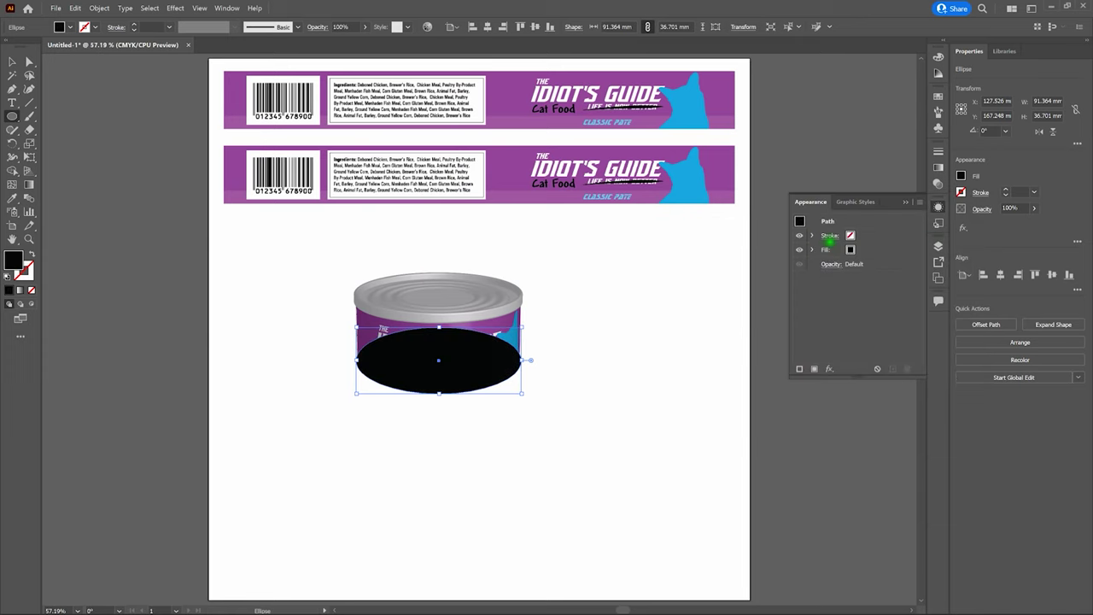
# Apply a Gaussian Blur with a 25-pixel radius to the black ellipse.
pyautogui.click(177, 8)
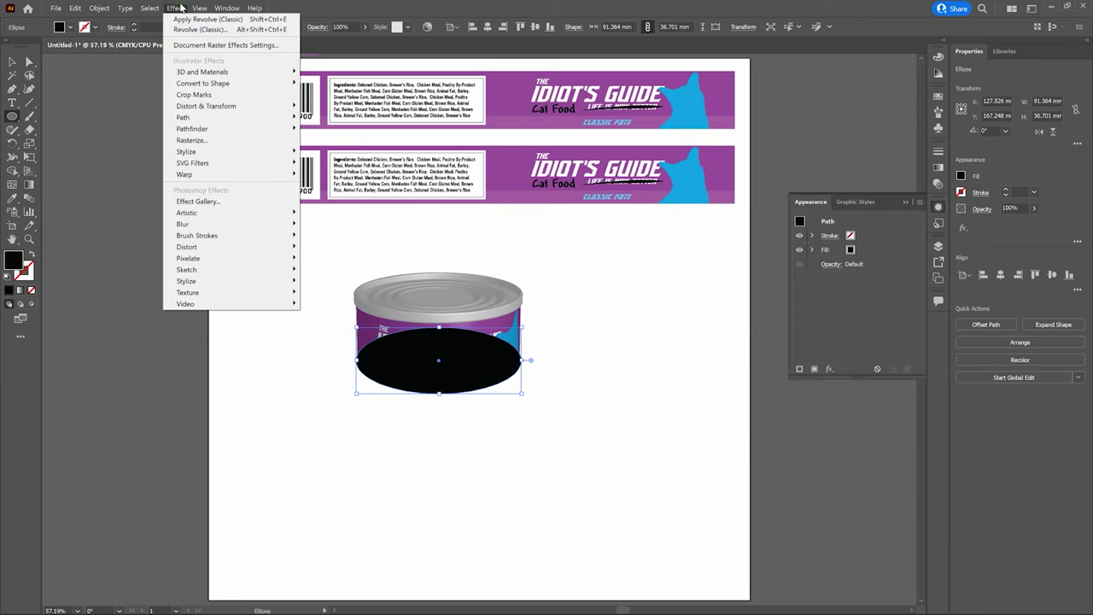
pyautogui.moveTo(231, 224)
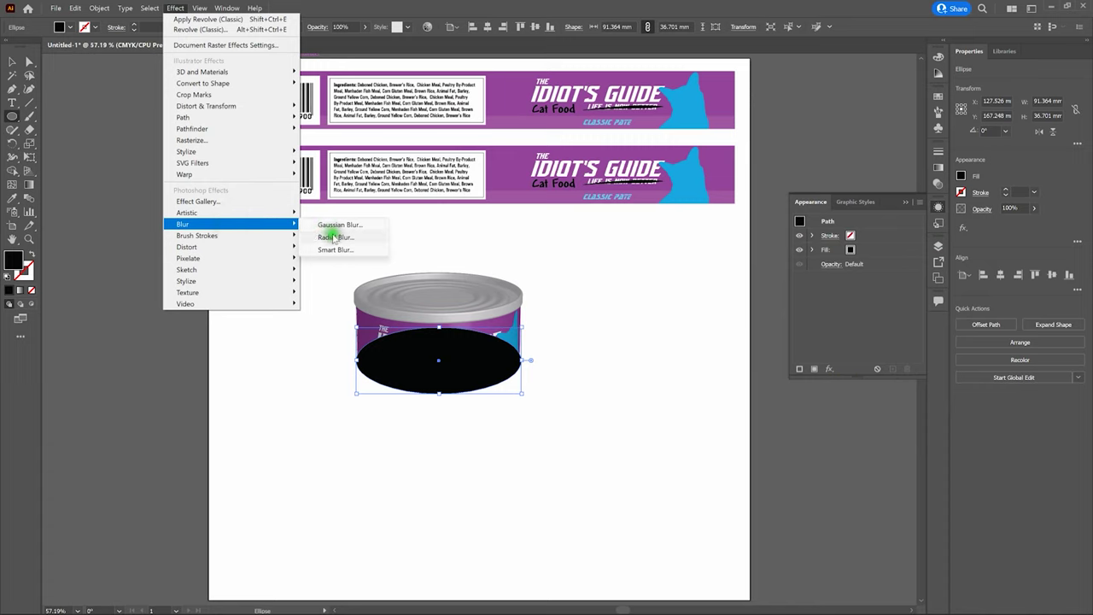
pyautogui.click(340, 225)
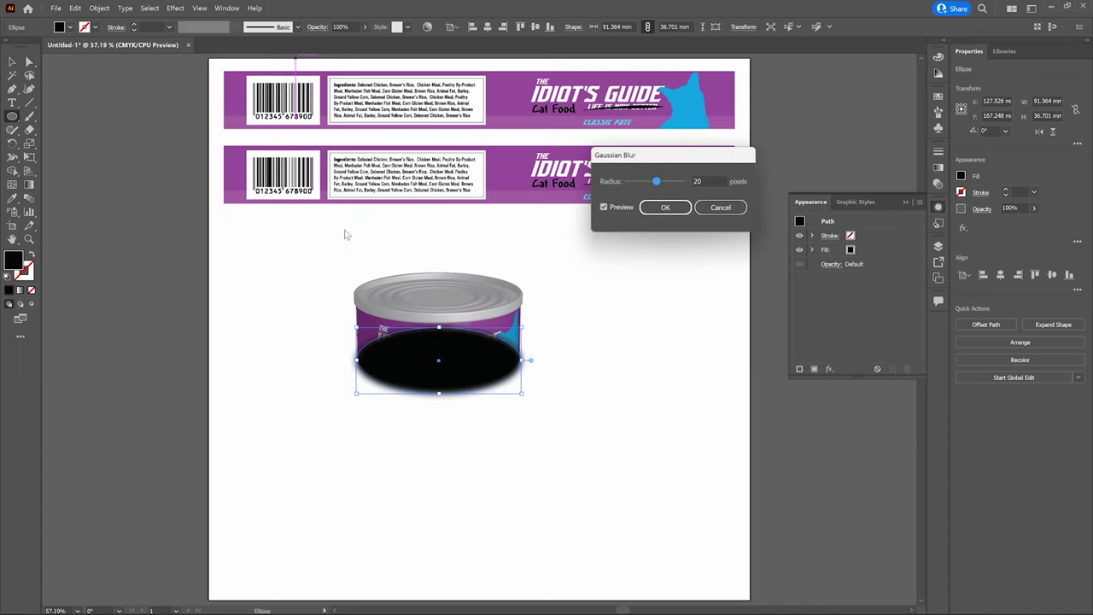
pyautogui.moveTo(732, 180); pyautogui.dragTo(687, 182)
pyautogui.write('25')
pyautogui.click(671, 208)
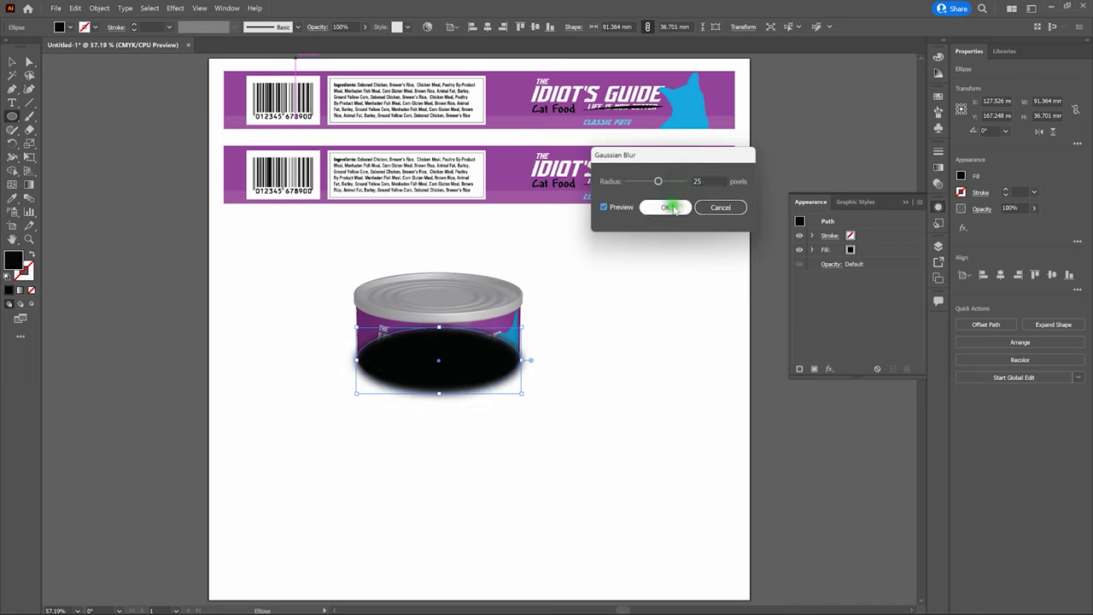
pyautogui.click(672, 207)
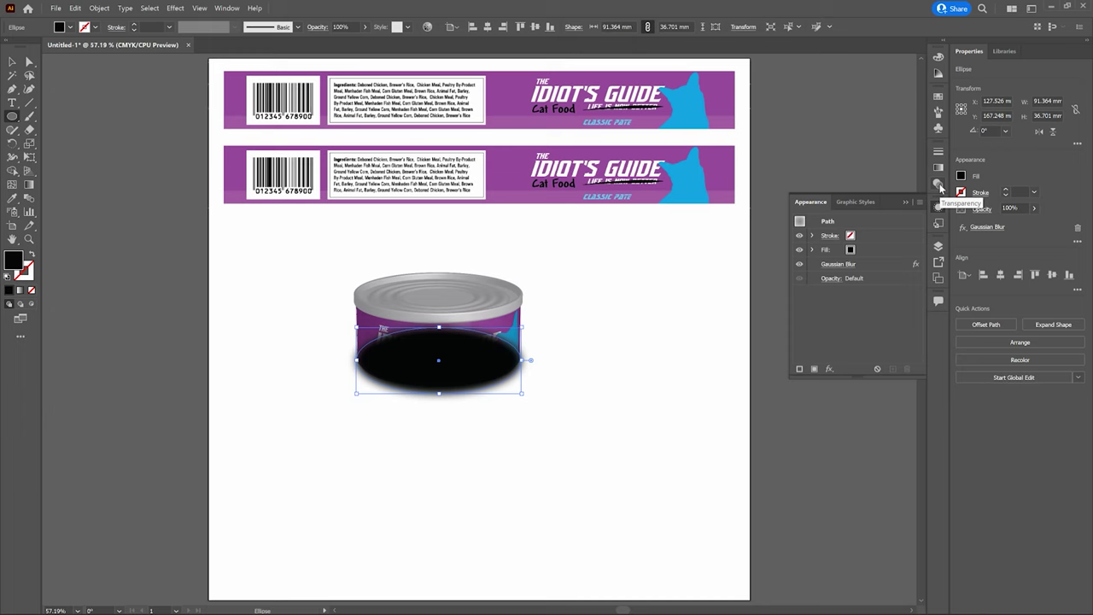
# Set the opacity of the blurred ellipse to 70%.
pyautogui.click(222, 7)
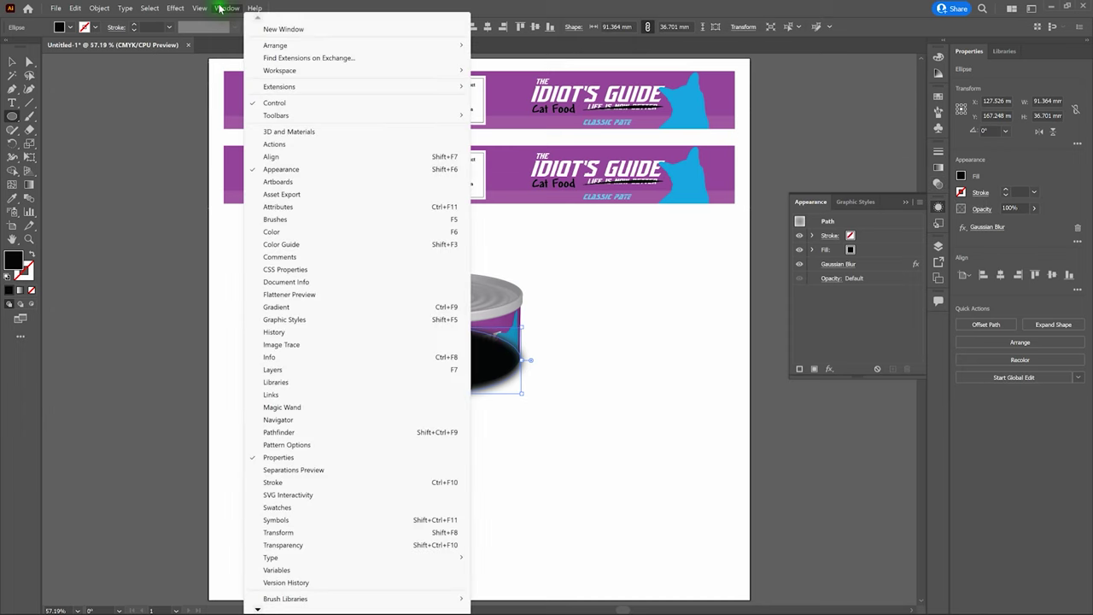
pyautogui.click(353, 544)
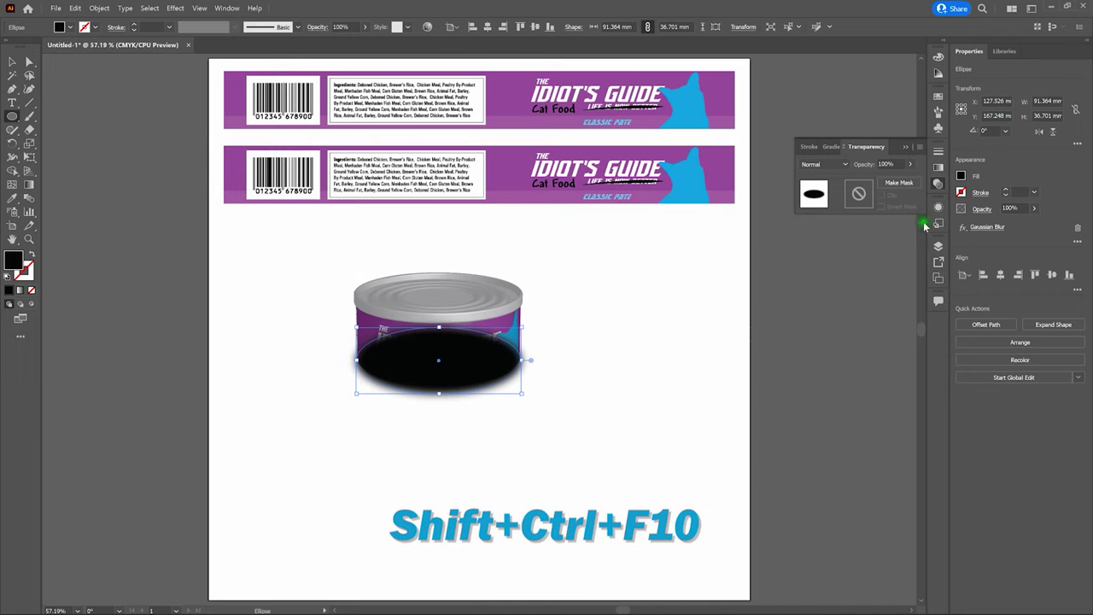
pyautogui.click(889, 164)
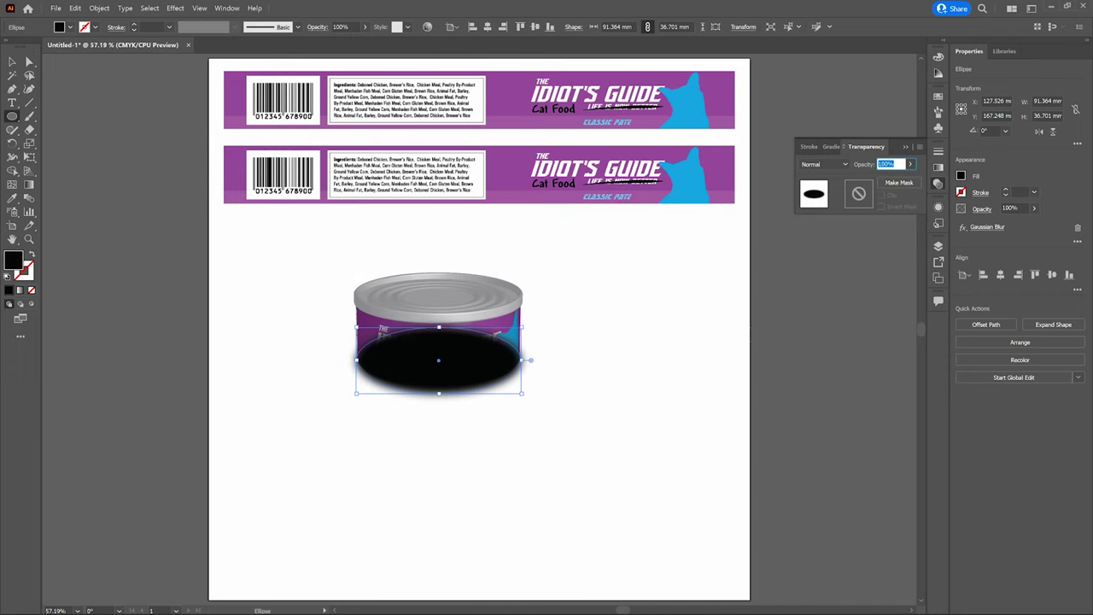
pyautogui.write('70')
pyautogui.press('Return')
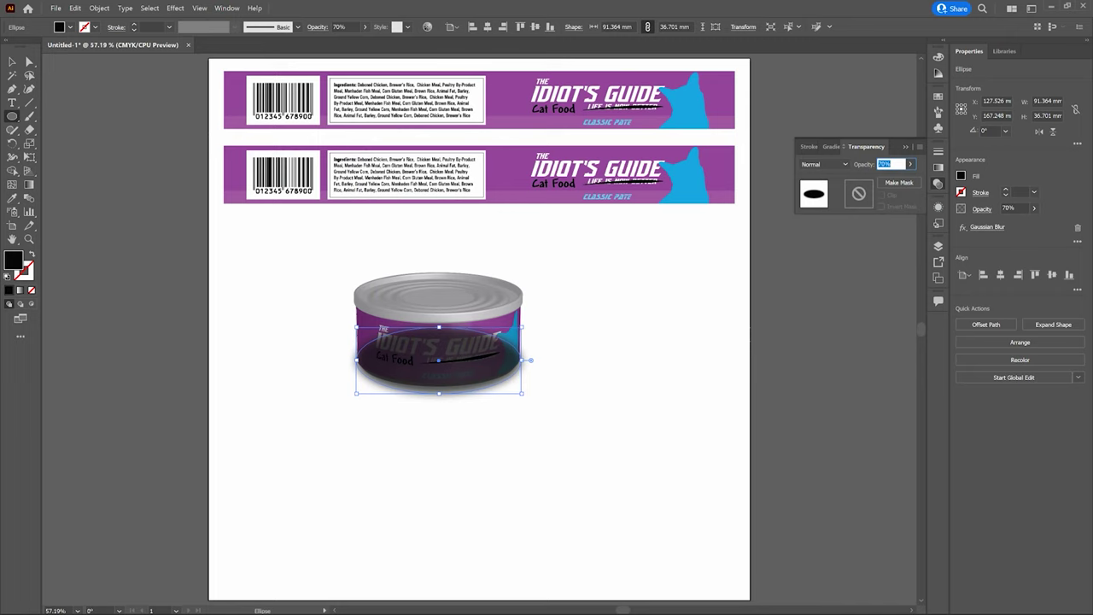
# Send the blurred ellipse to the back, behind the can.
pyautogui.click(14, 63)
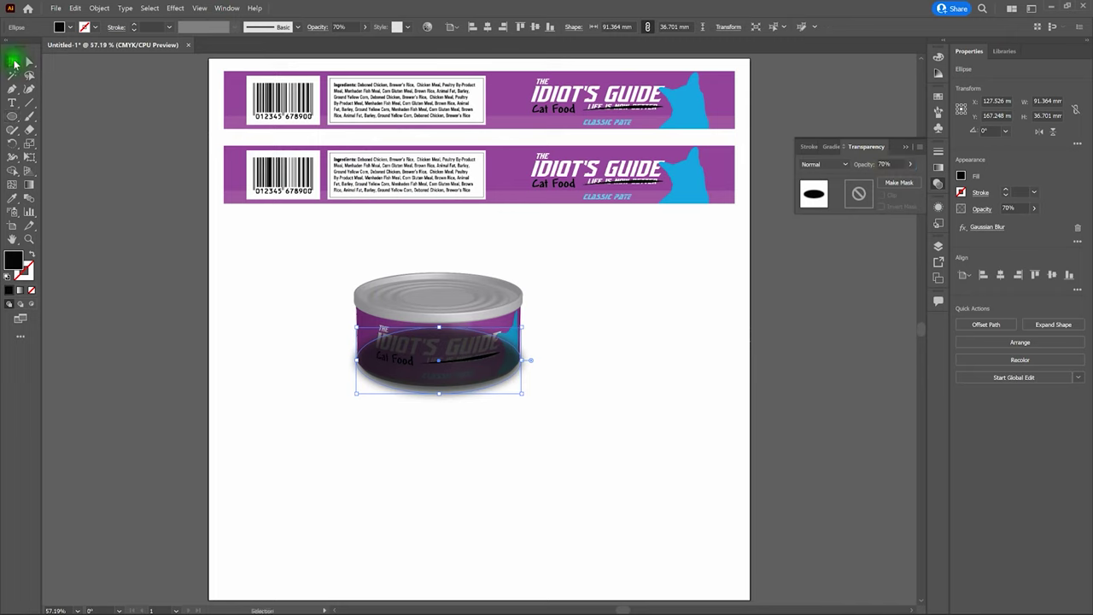
pyautogui.rightClick(433, 340)
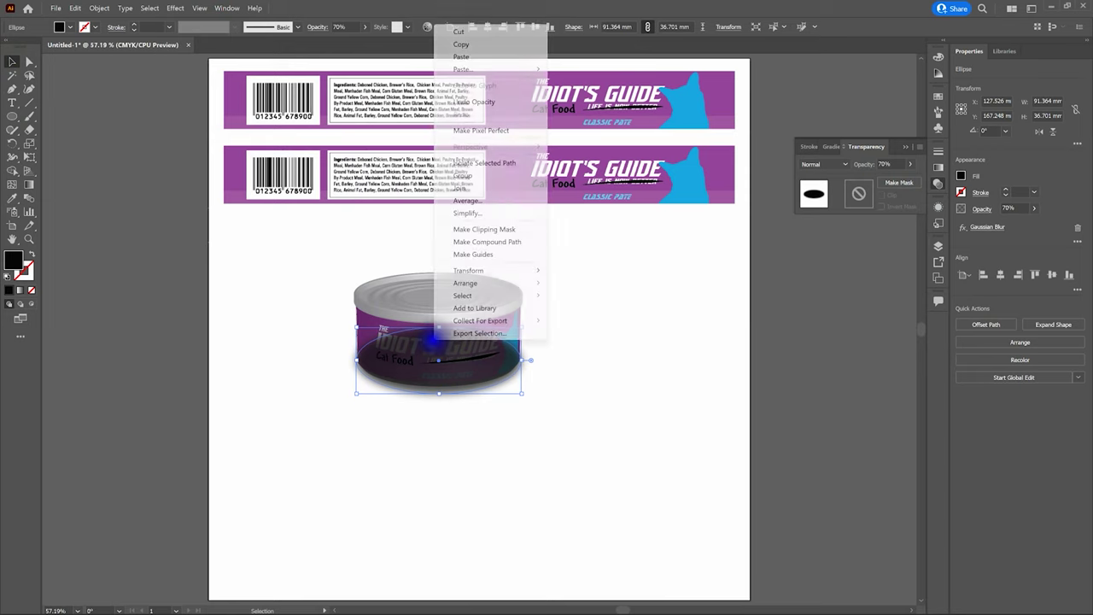
pyautogui.moveTo(512, 282)
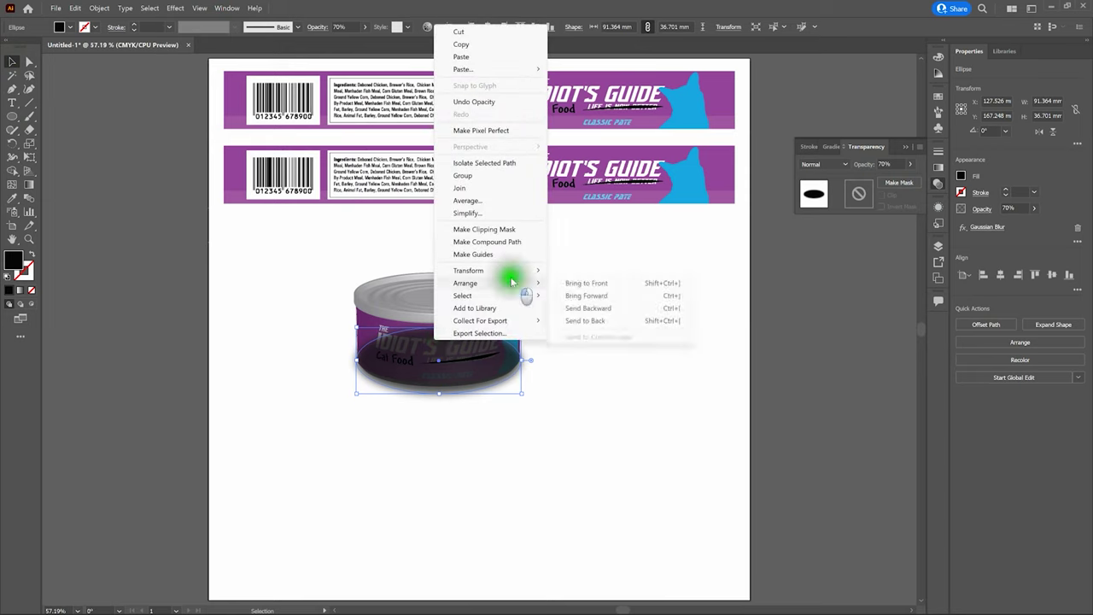
pyautogui.click(608, 320)
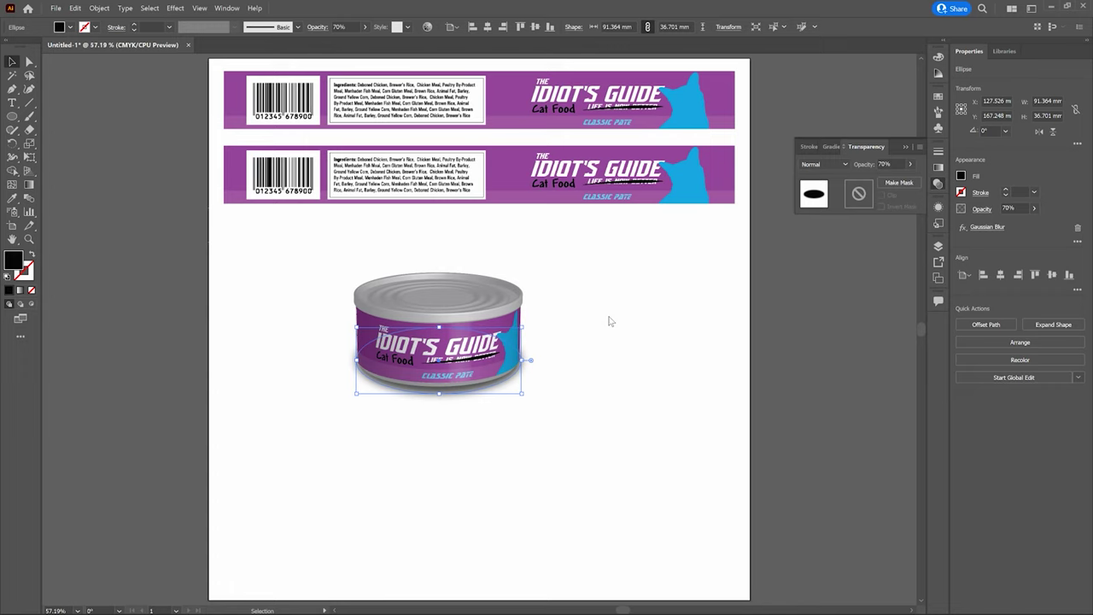
# Nudge the shadow ellipse about 0.35 mm left and 3.9 mm up under the can, and deselect it.
pyautogui.press('Left')
pyautogui.press('Up')
pyautogui.press('Up')
pyautogui.press('Up')
pyautogui.press('Up')
pyautogui.press('Up')
pyautogui.press('Up')
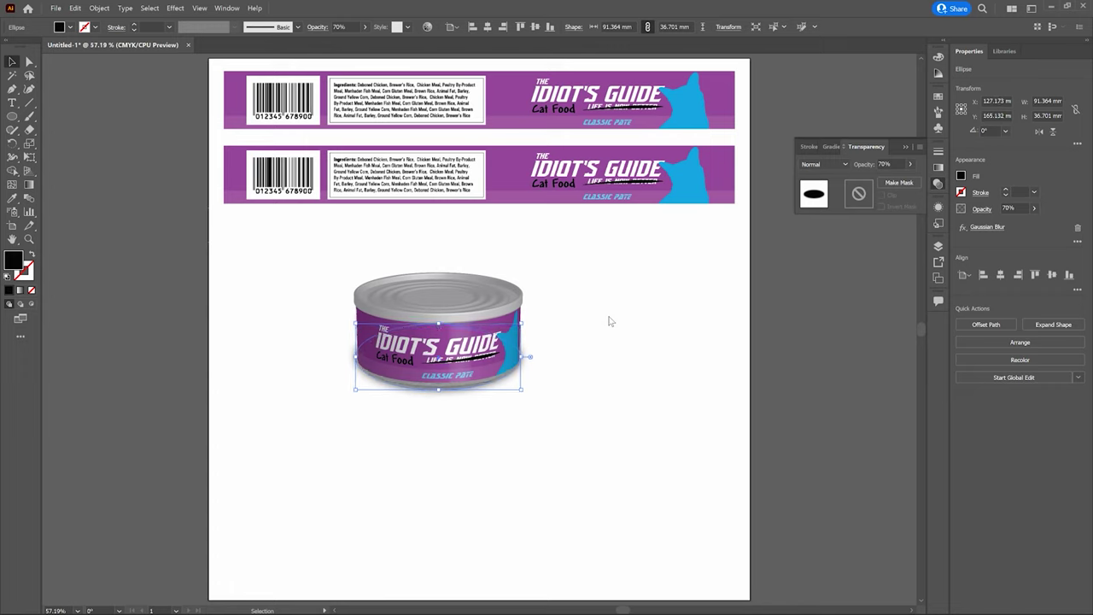
pyautogui.press('Up')
pyautogui.press('Up')
pyautogui.press('Up')
pyautogui.press('Up')
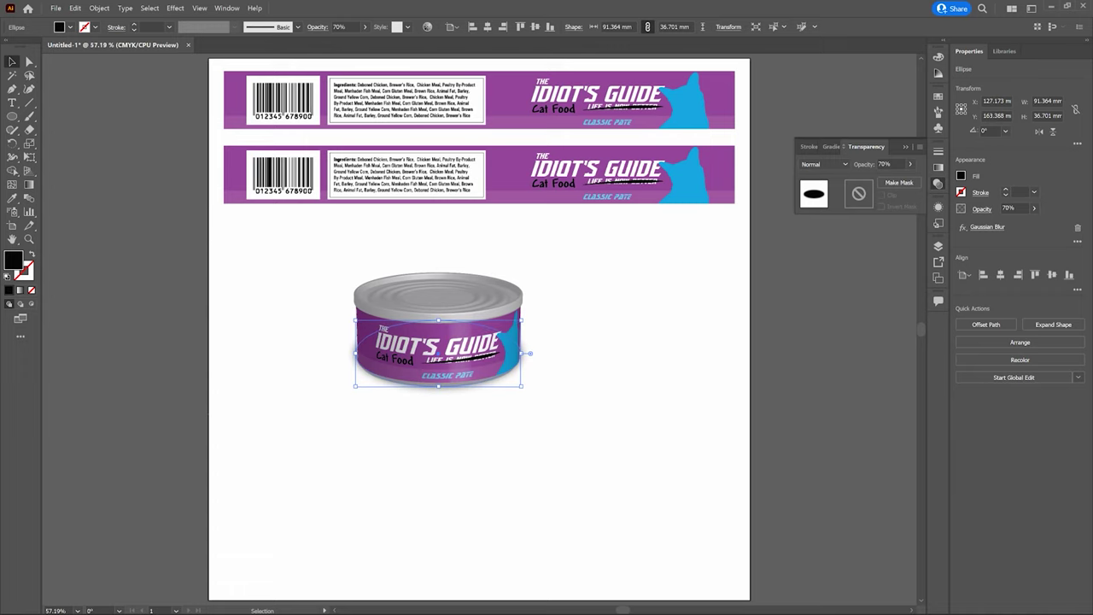
pyautogui.click(610, 343)
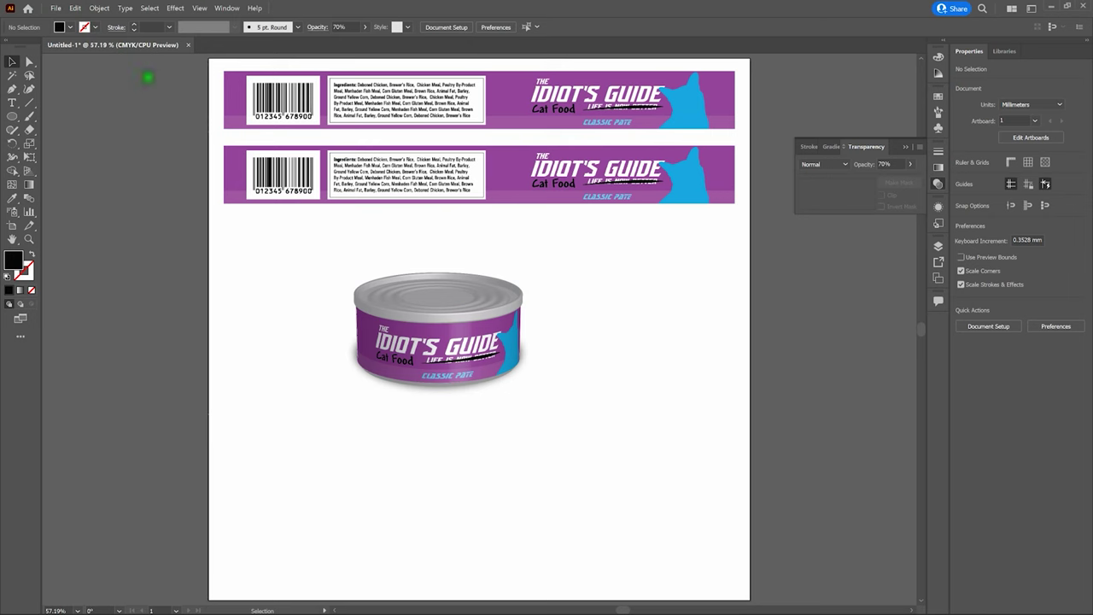
# Save the document as an Adobe Illustrator file named Final, accepting the default save options.
pyautogui.click(57, 8)
pyautogui.click(78, 111)
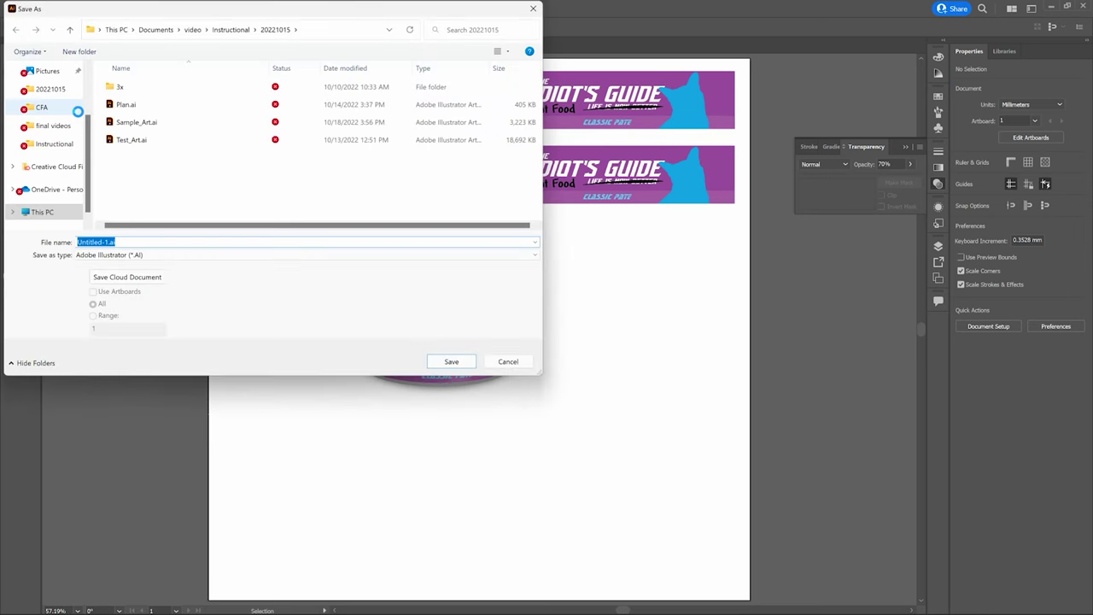
pyautogui.write('Final')
pyautogui.click(452, 361)
pyautogui.click(564, 424)
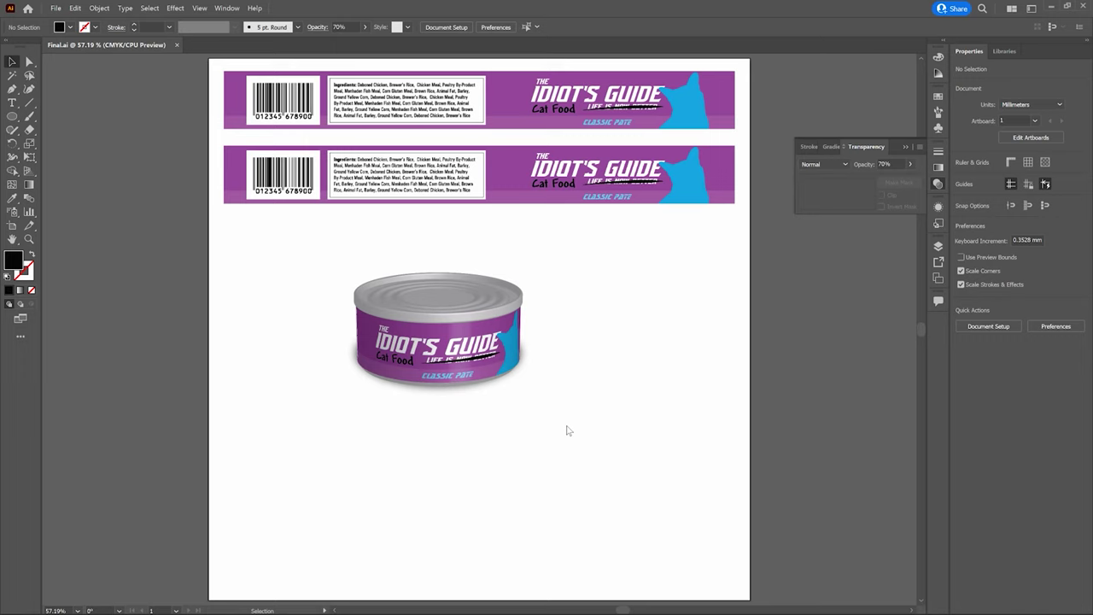
# Copy the can with its shadow, paste it in front, and move the duplicate about 73 mm down below the original.
pyautogui.moveTo(293, 238); pyautogui.dragTo(607, 422)
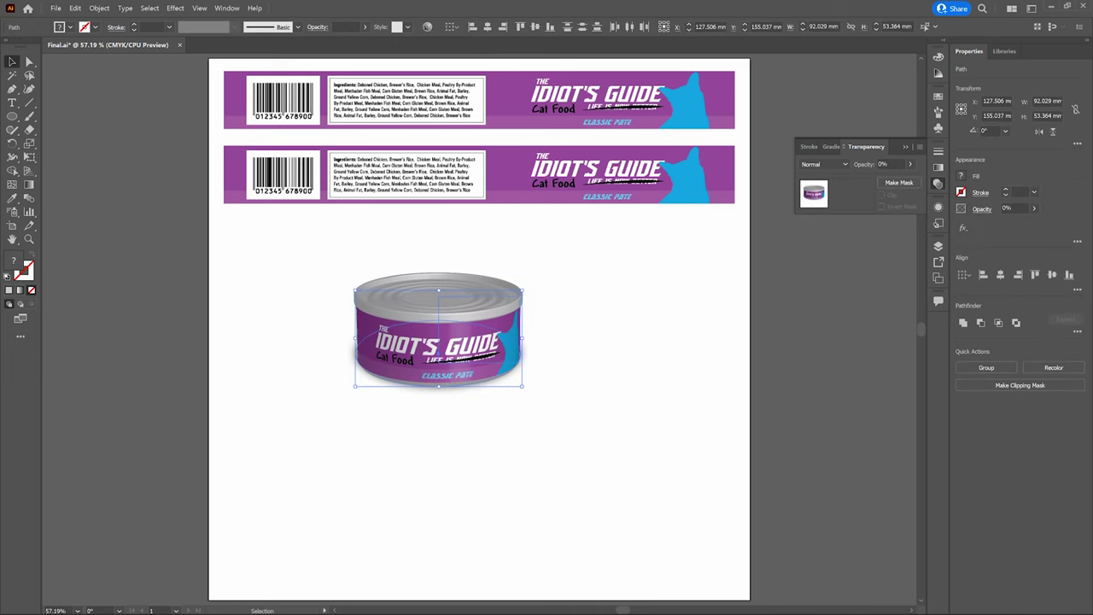
pyautogui.click(75, 8)
pyautogui.hotkey('ctrl', 'c')
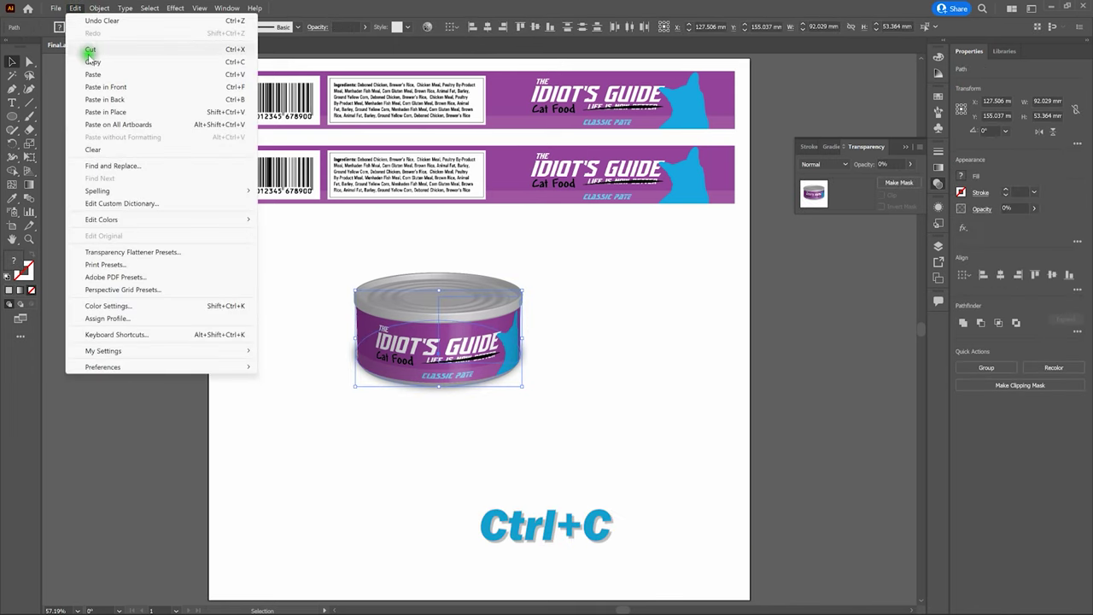
pyautogui.click(75, 8)
pyautogui.click(75, 7)
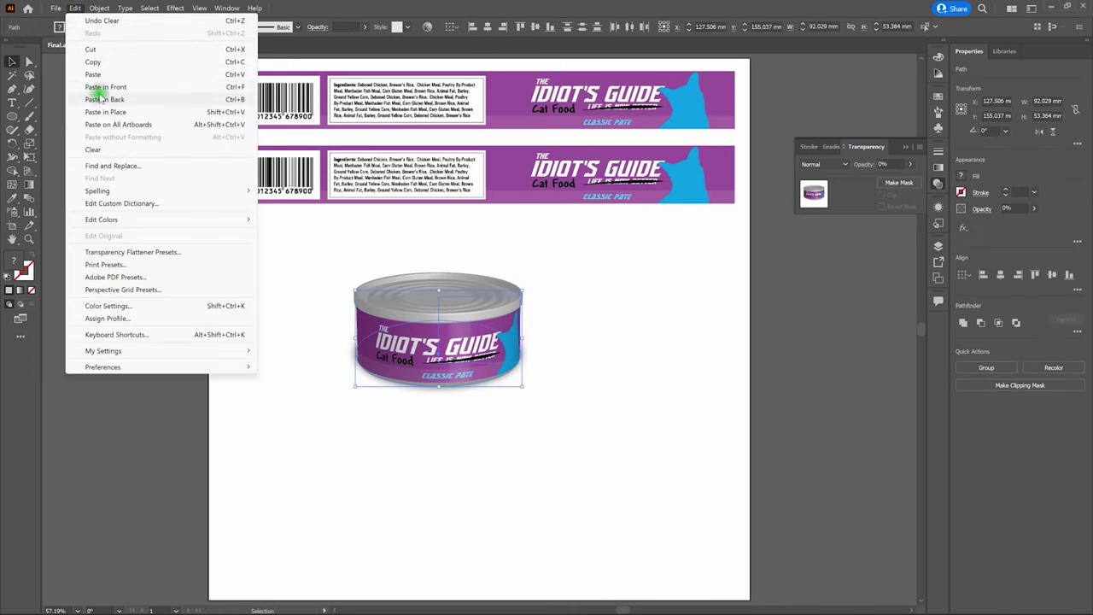
pyautogui.click(105, 86)
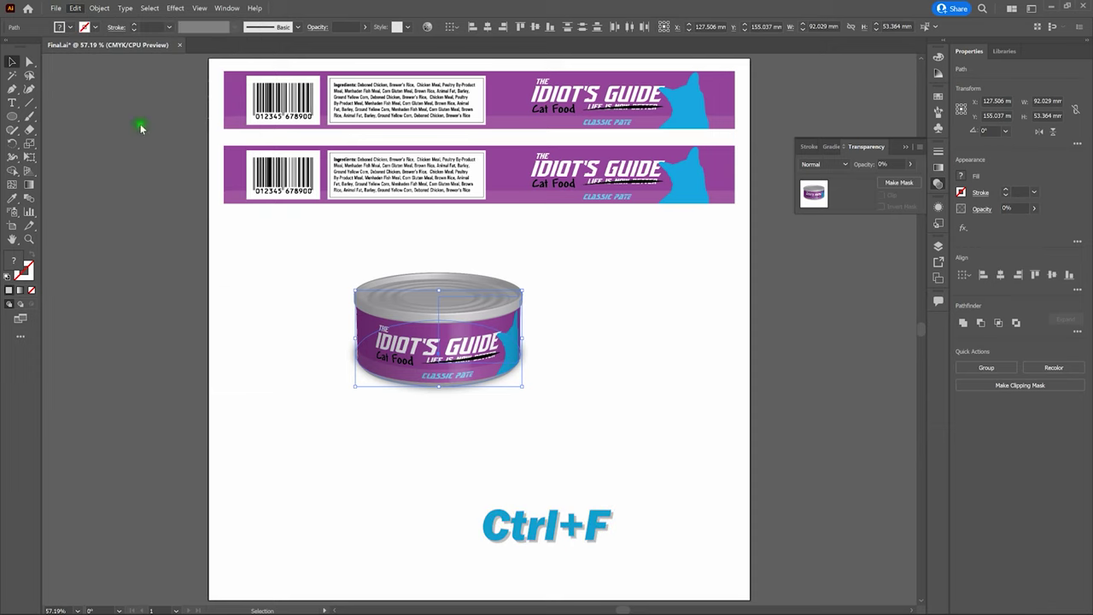
pyautogui.moveTo(481, 325); pyautogui.dragTo(483, 455)
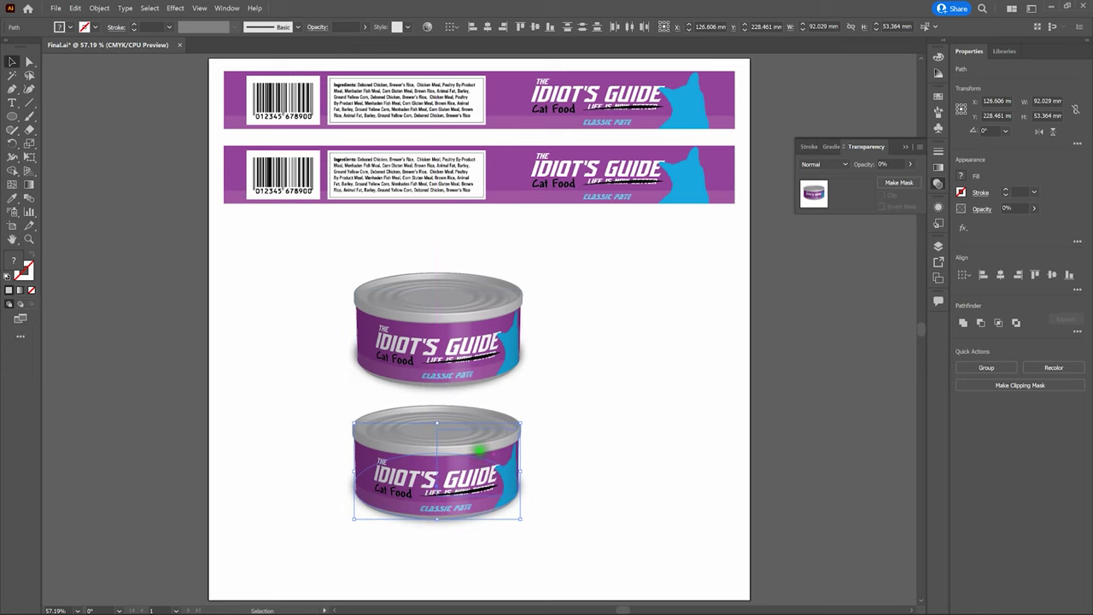
# Rasterize the duplicate can and shadow in CMYK at High (300 ppi) with a transparent background.
pyautogui.click(99, 7)
pyautogui.click(119, 177)
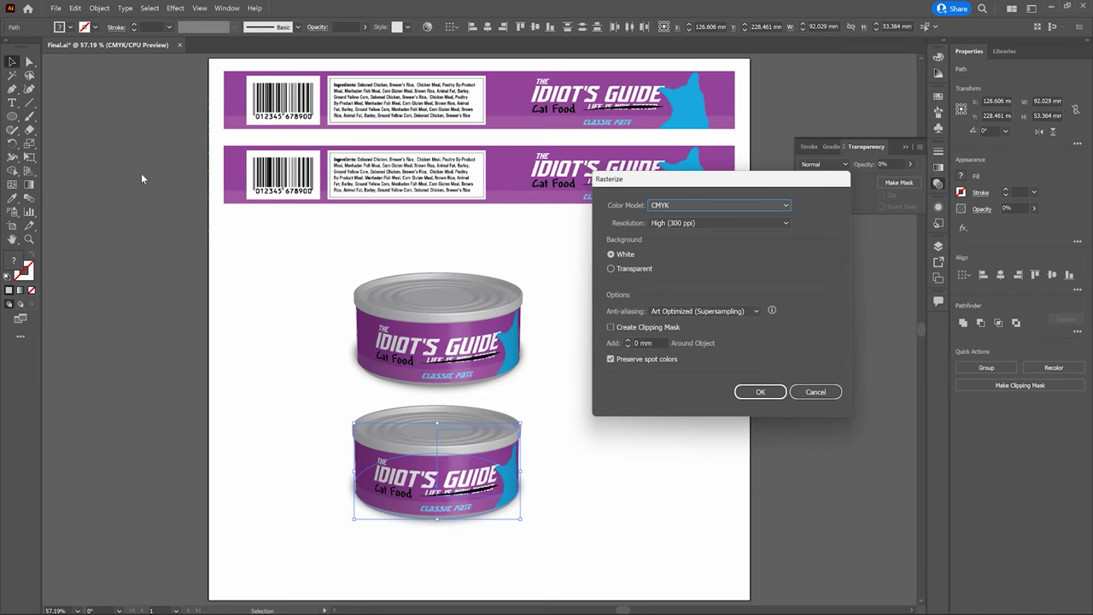
pyautogui.click(611, 269)
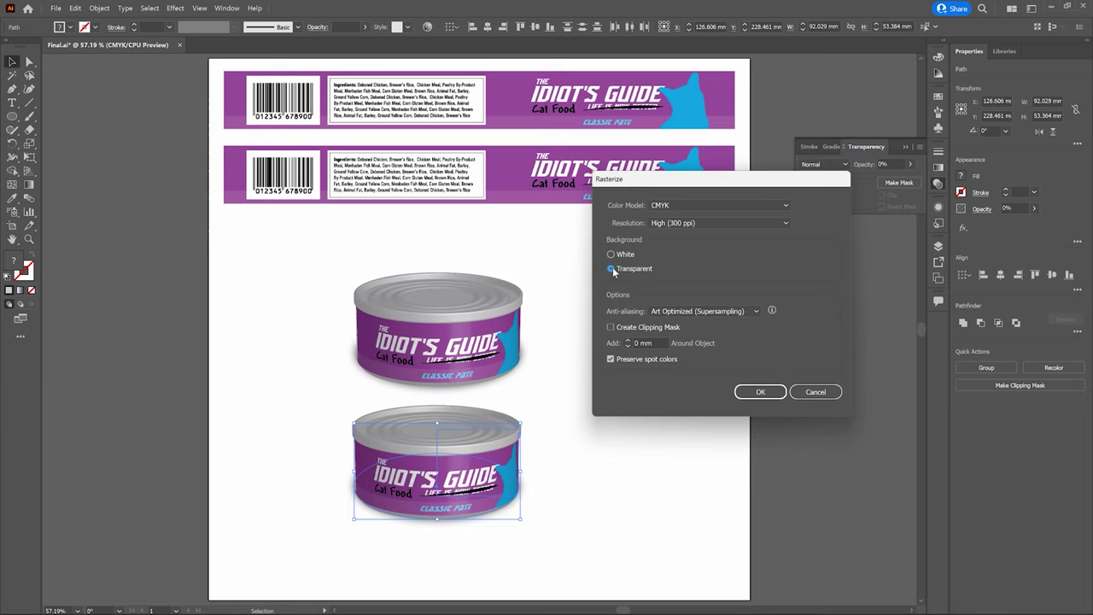
pyautogui.click(766, 392)
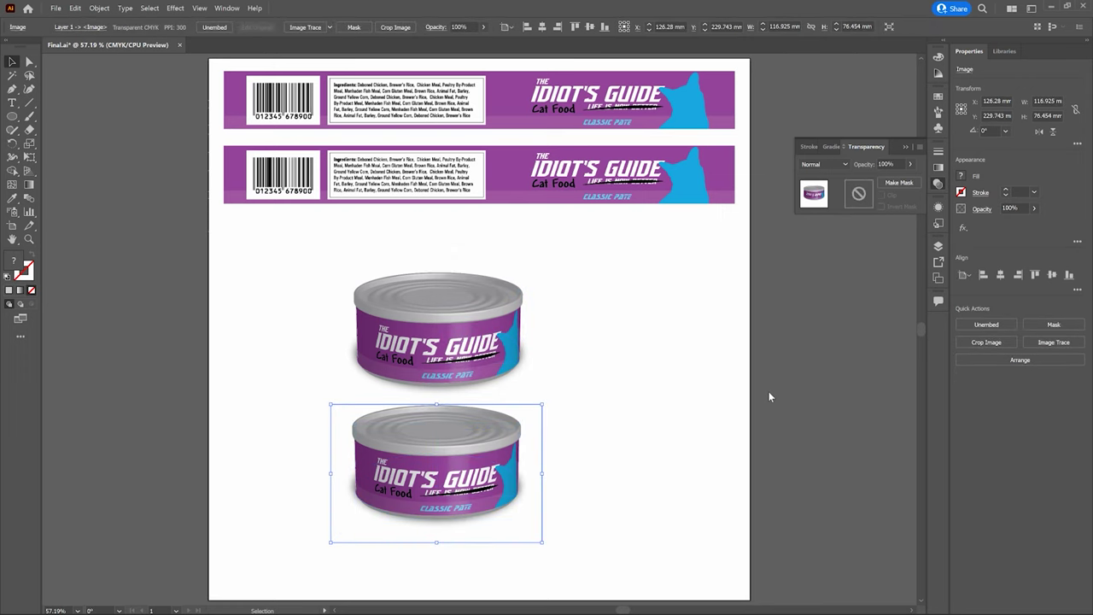
# Copy the rasterized can and create a new Letter print document measuring 612 × 792 pt.
pyautogui.click(75, 8)
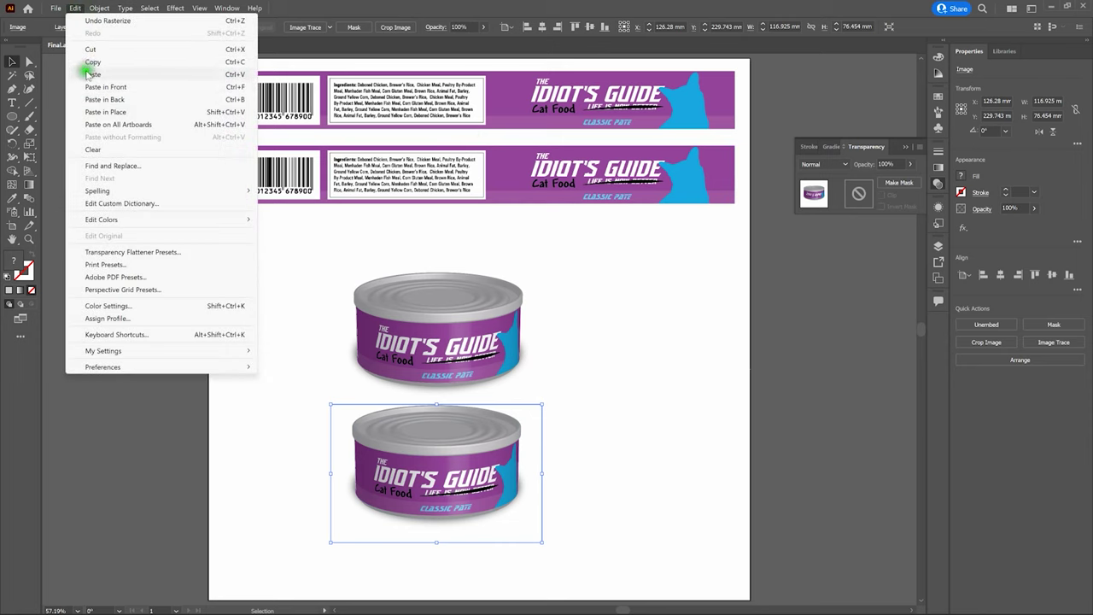
pyautogui.click(117, 62)
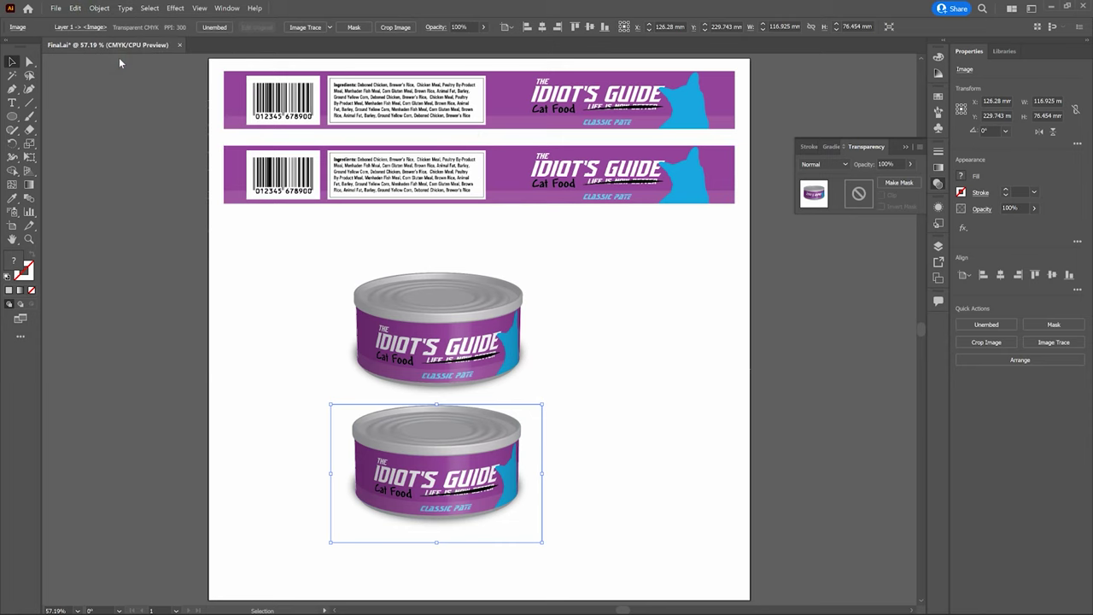
pyautogui.hotkey('ctrl', 'n')
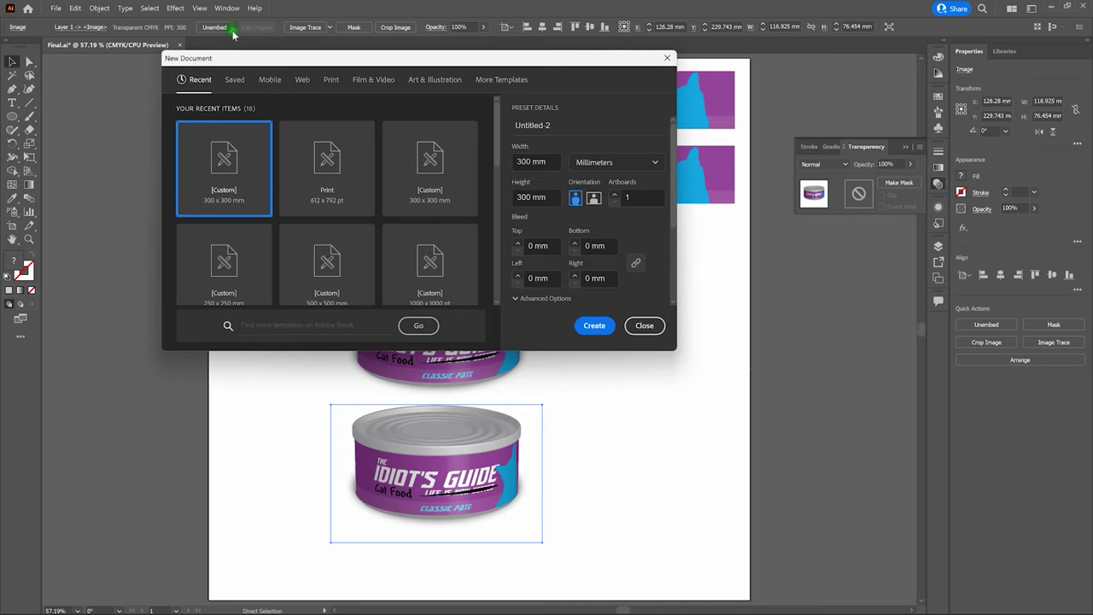
pyautogui.click(330, 79)
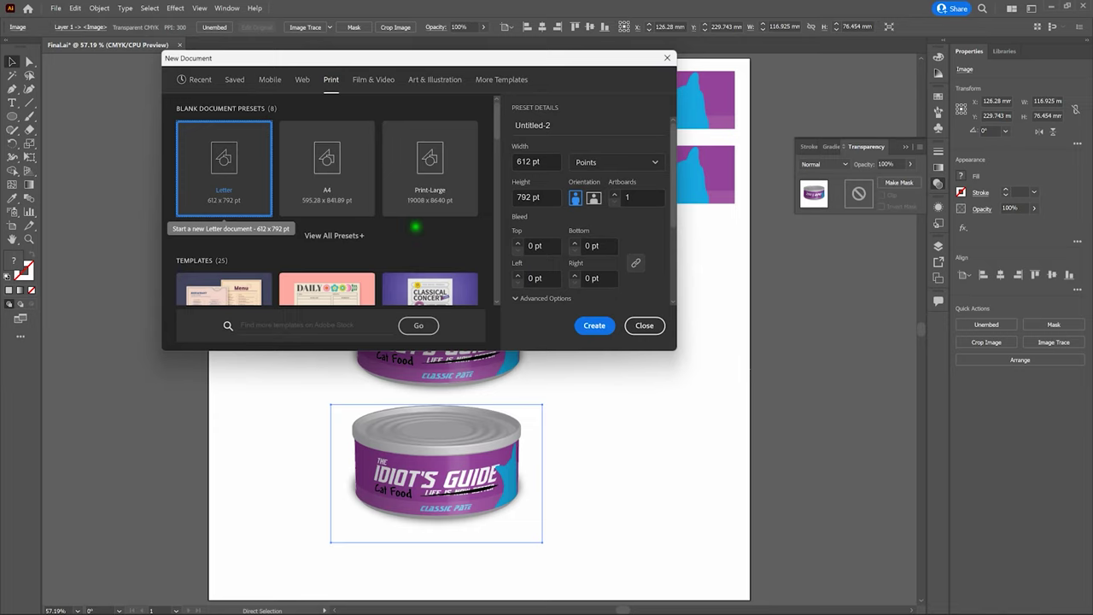
pyautogui.click(596, 326)
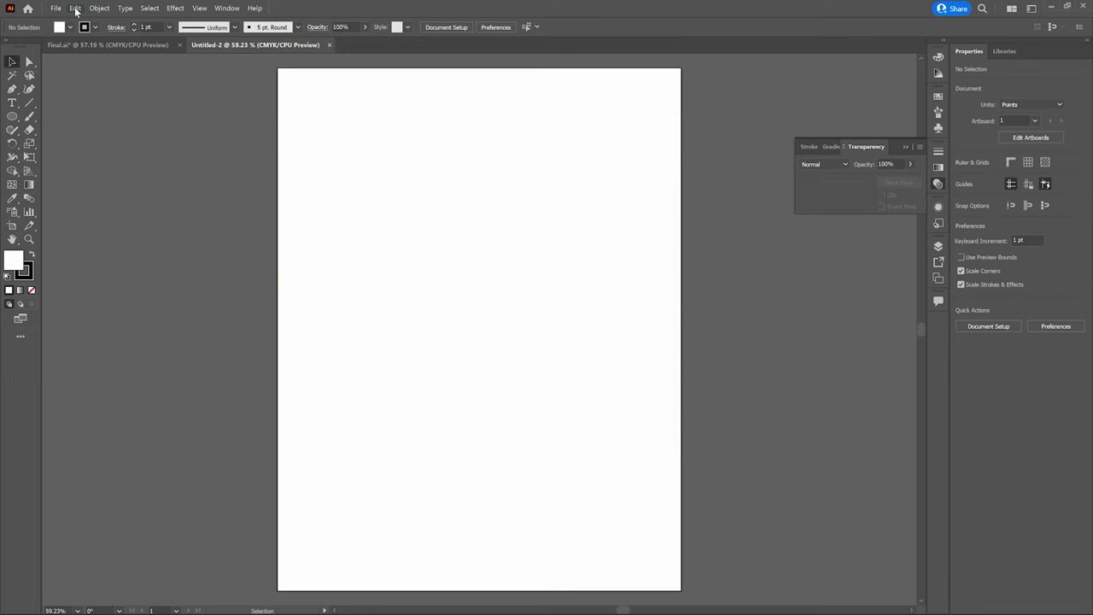
# Paste the can image into the new document, center it on the artboard, and deselect it.
pyautogui.click(76, 8)
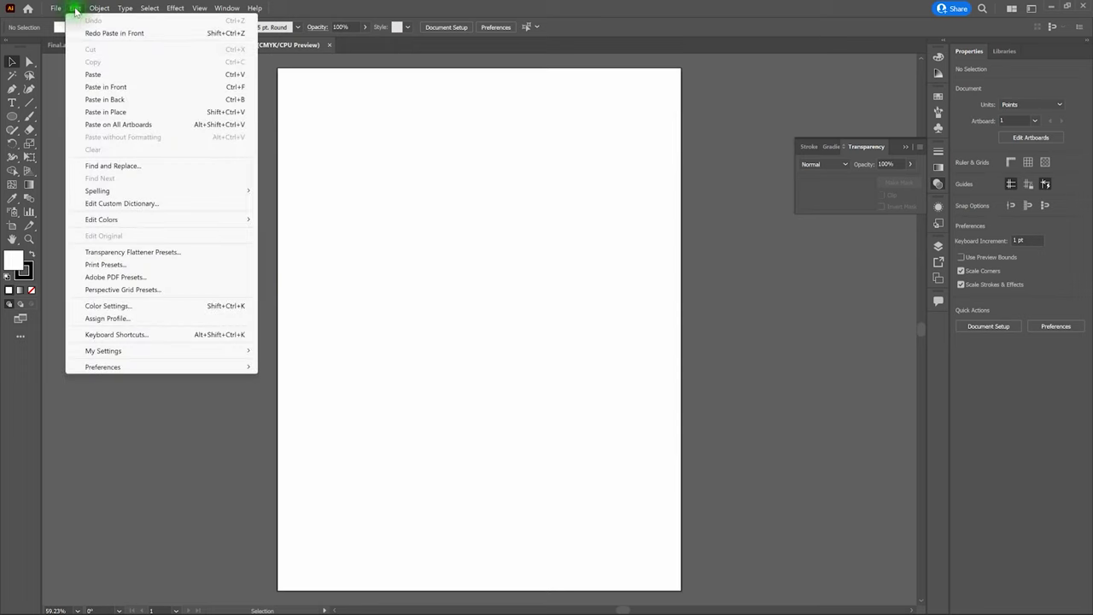
pyautogui.click(94, 74)
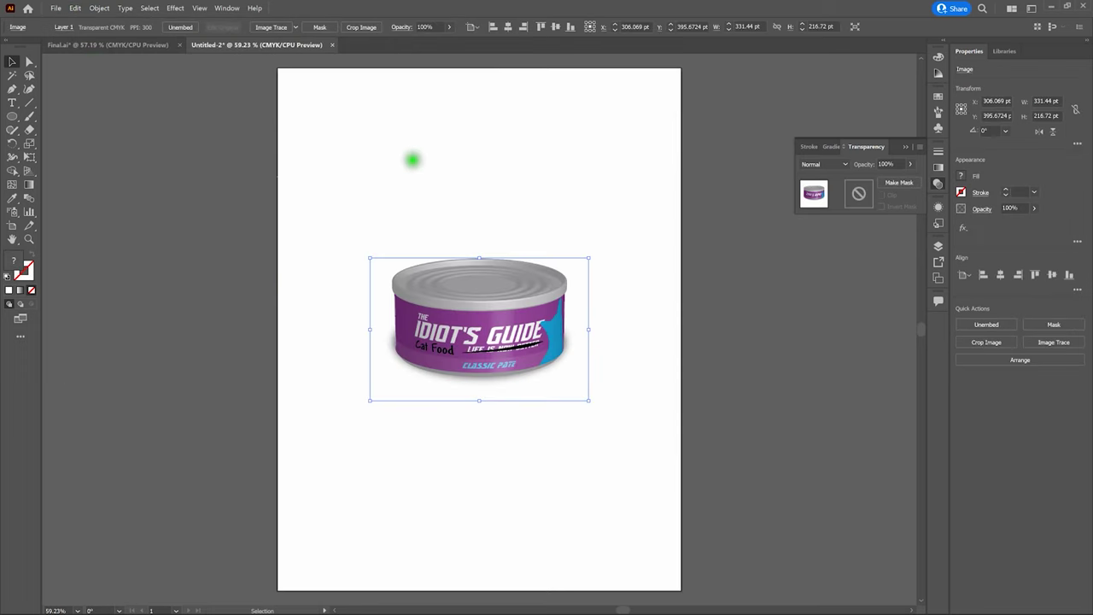
pyautogui.click(508, 27)
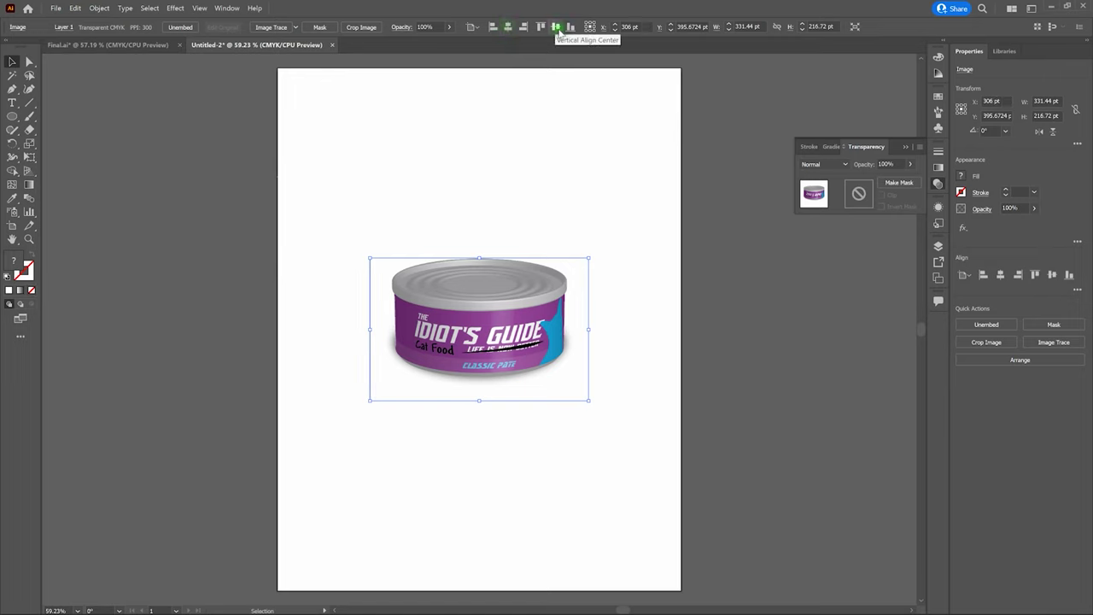
pyautogui.click(549, 135)
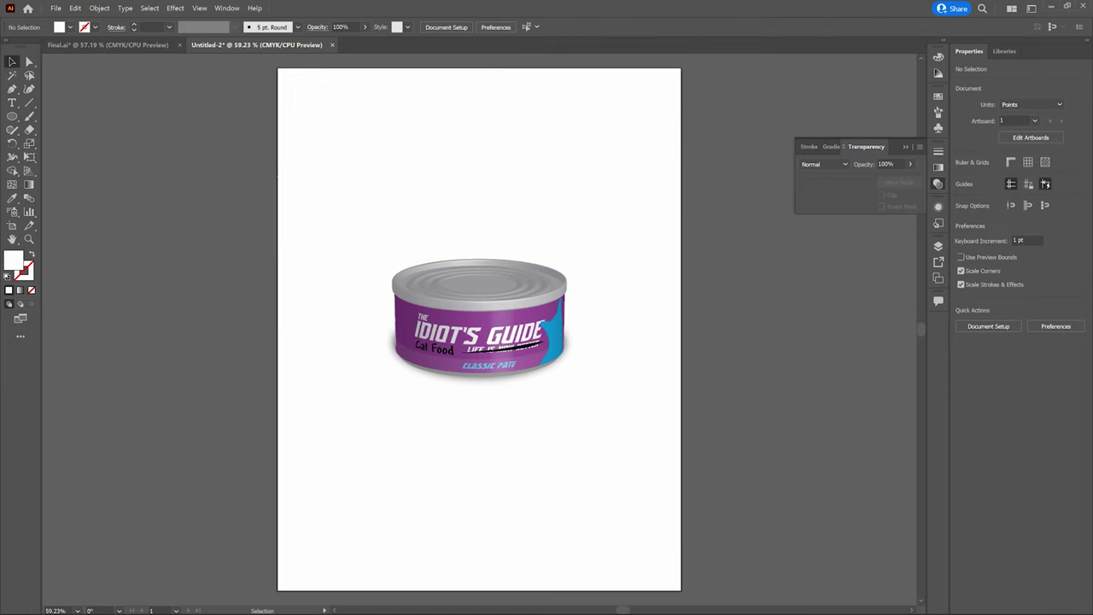
# Save the new Letter document containing the can image as an Adobe PDF named Final.pdf in the 20221015 folder.
pyautogui.click(56, 7)
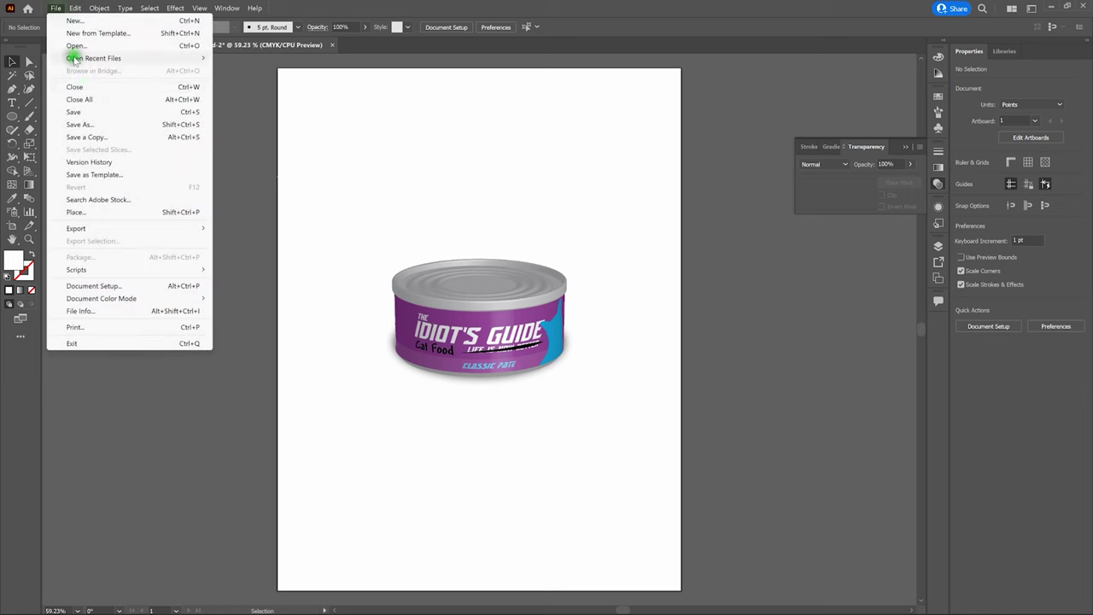
pyautogui.click(82, 112)
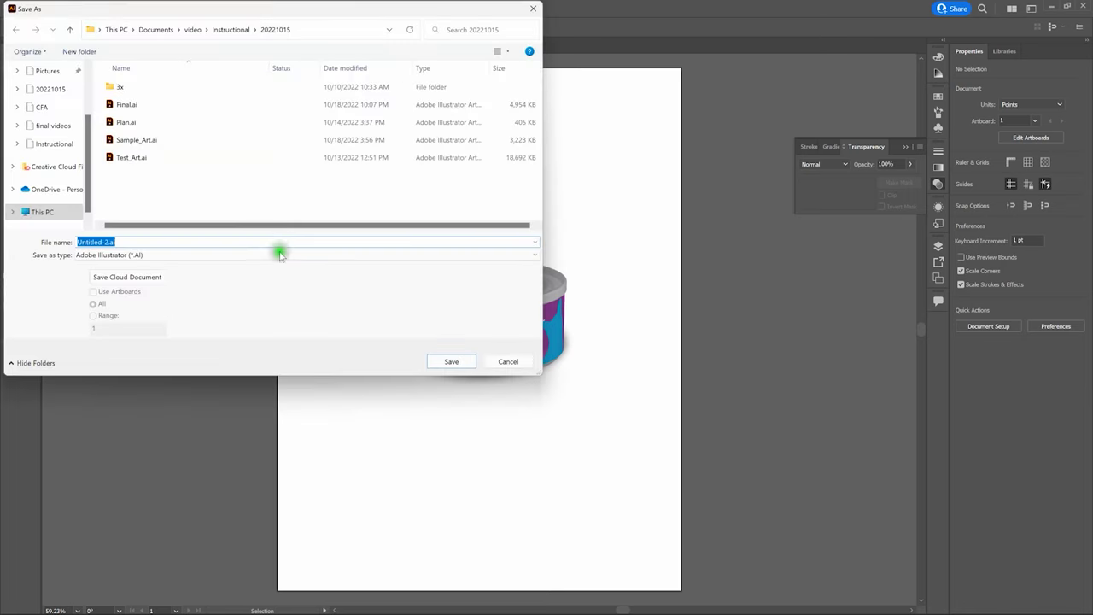
pyautogui.click(280, 254)
pyautogui.click(269, 266)
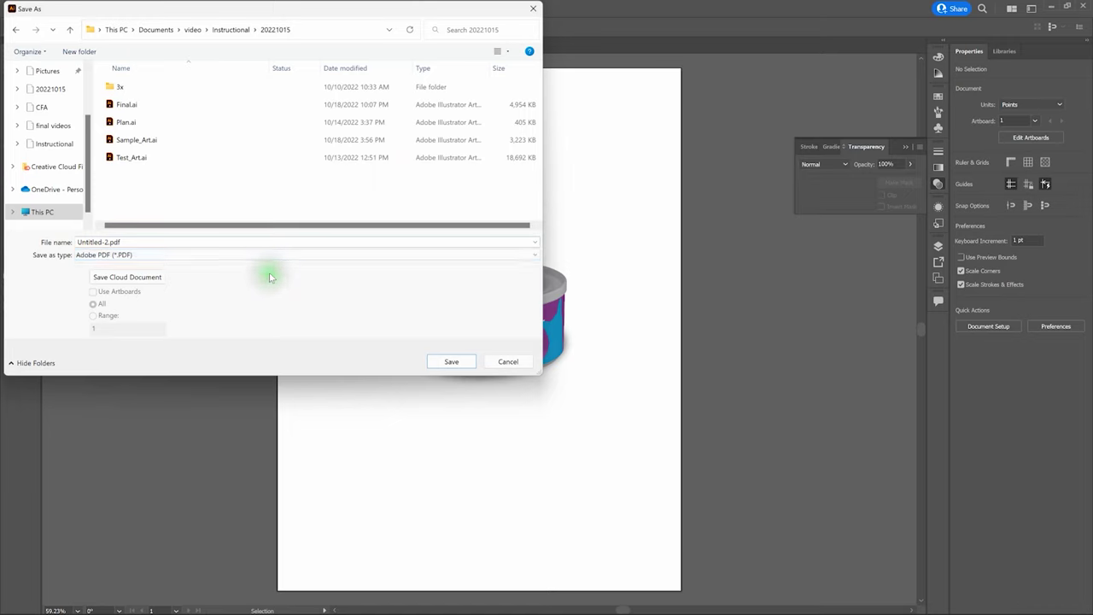
pyautogui.click(222, 266)
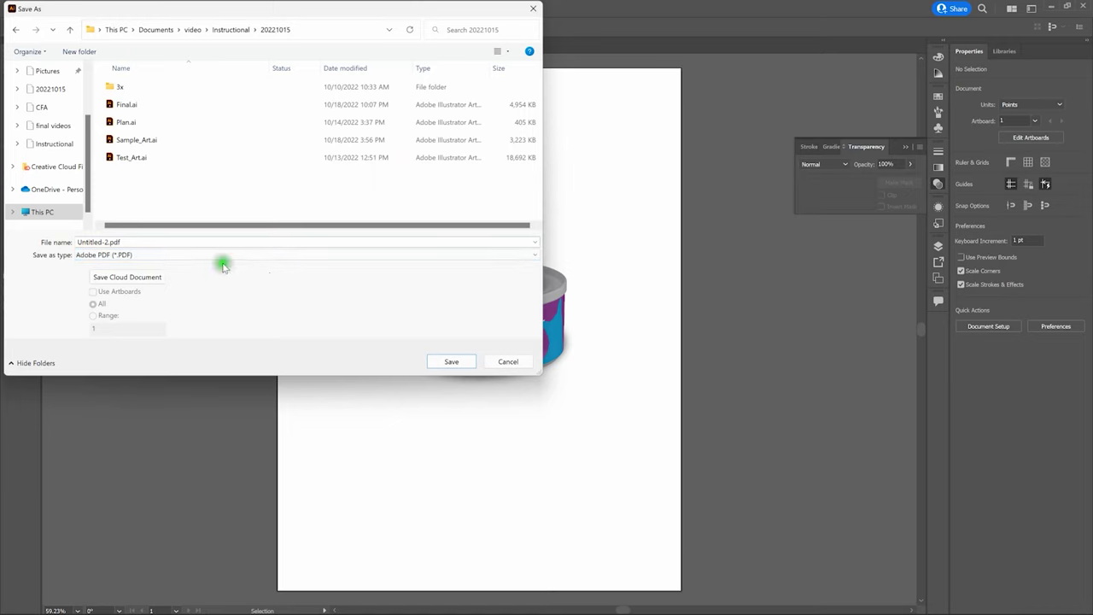
pyautogui.click(70, 243)
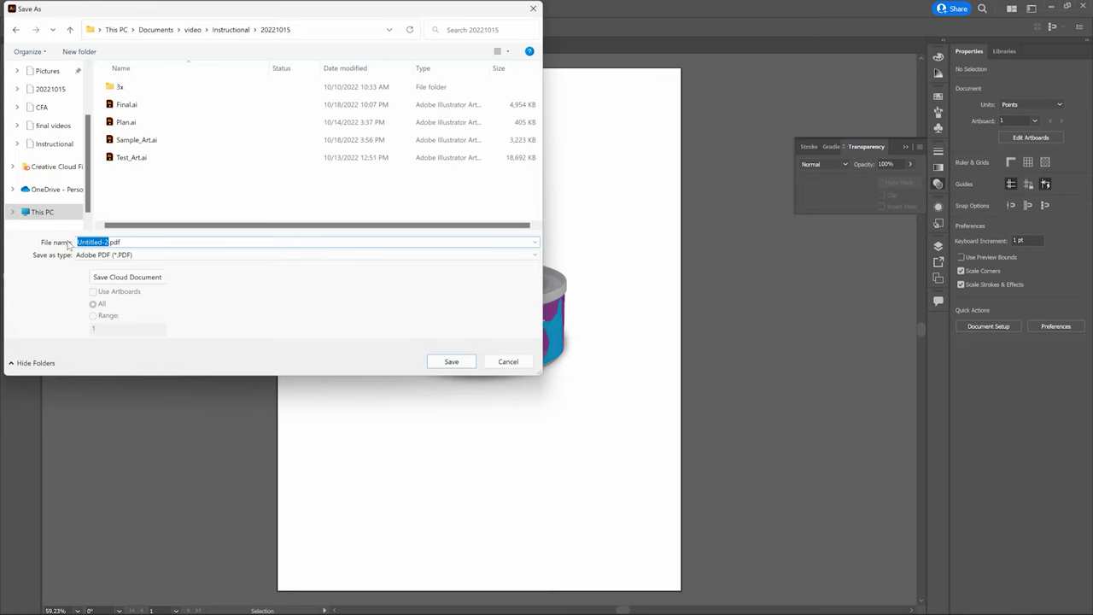
pyautogui.write('Final')
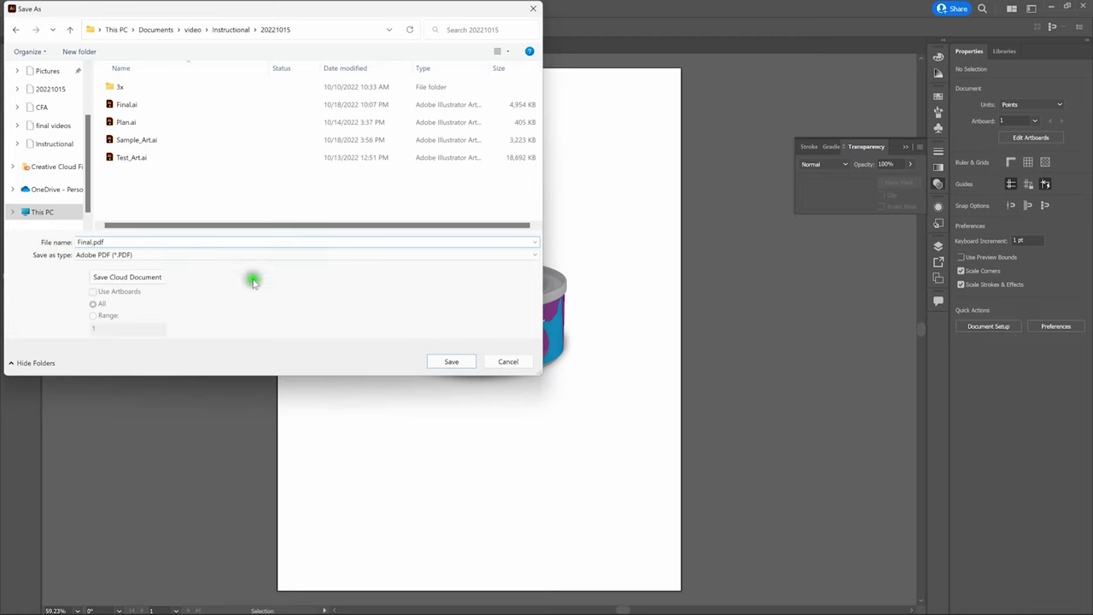
pyautogui.click(457, 363)
pyautogui.click(629, 422)
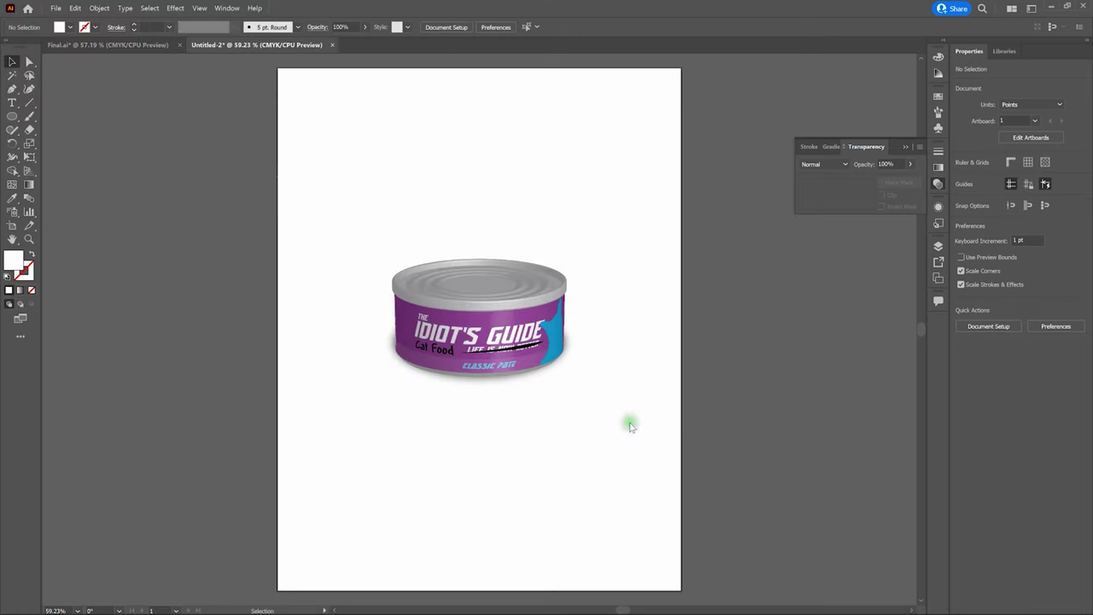
pyautogui.click(655, 459)
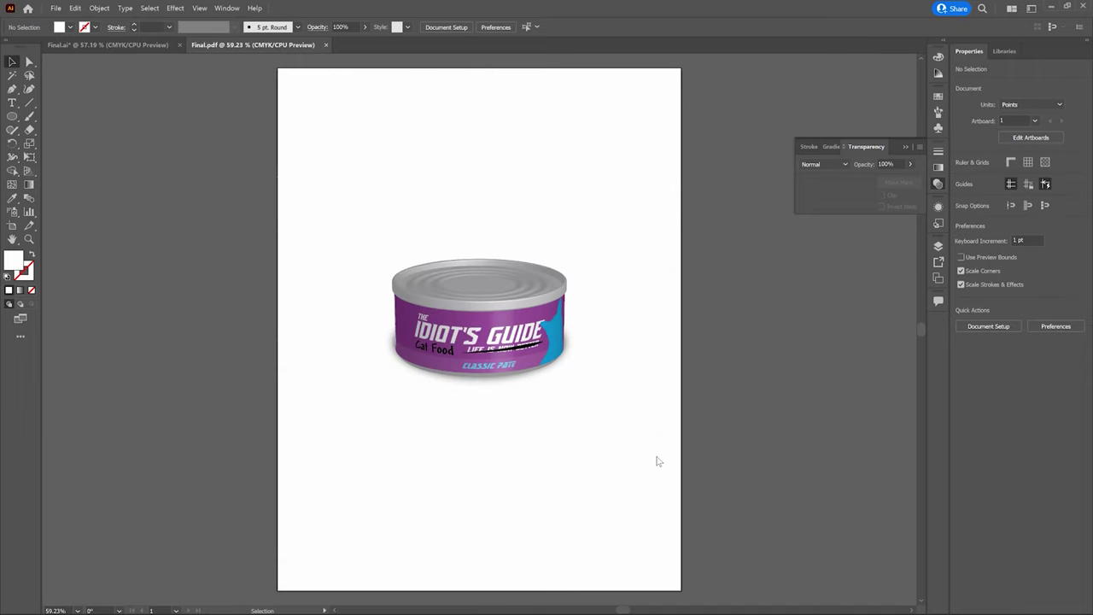
pyautogui.click(657, 455)
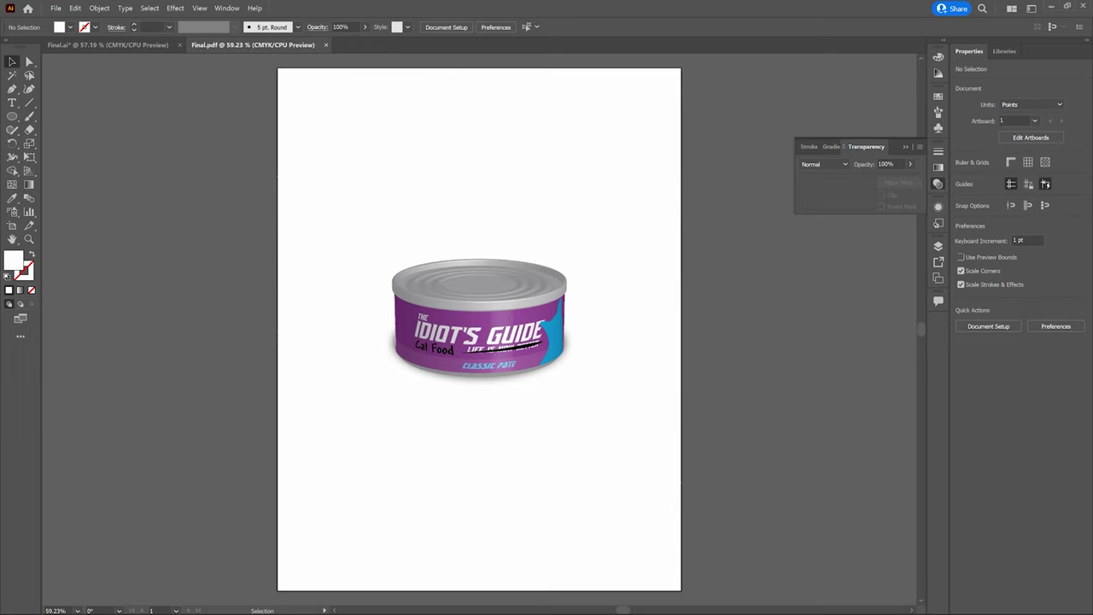